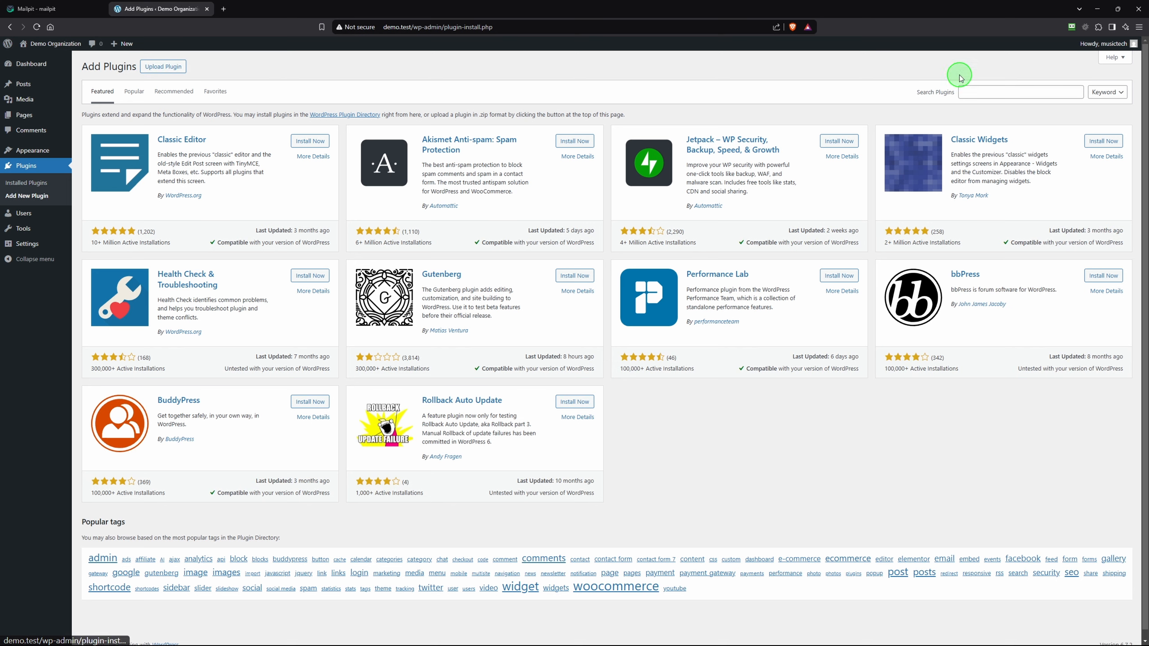
Search the plugin directory for 'Volunteer', then install and activate Volunteer Sign Up Sheets
left_click(976, 92)
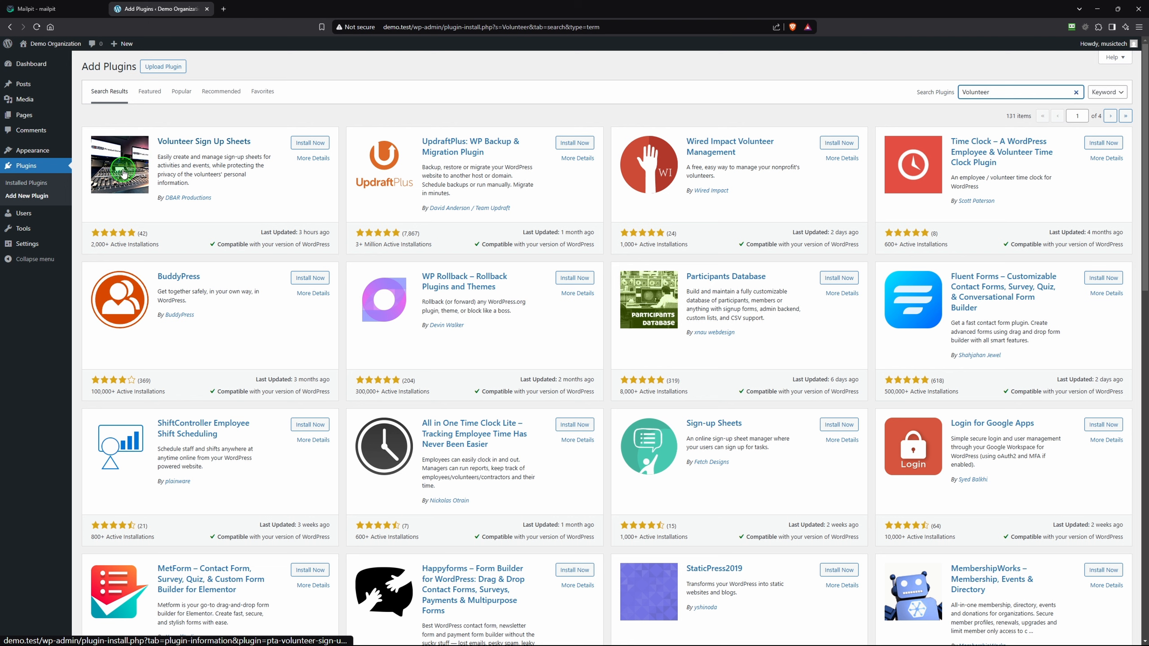
left_click(310, 144)
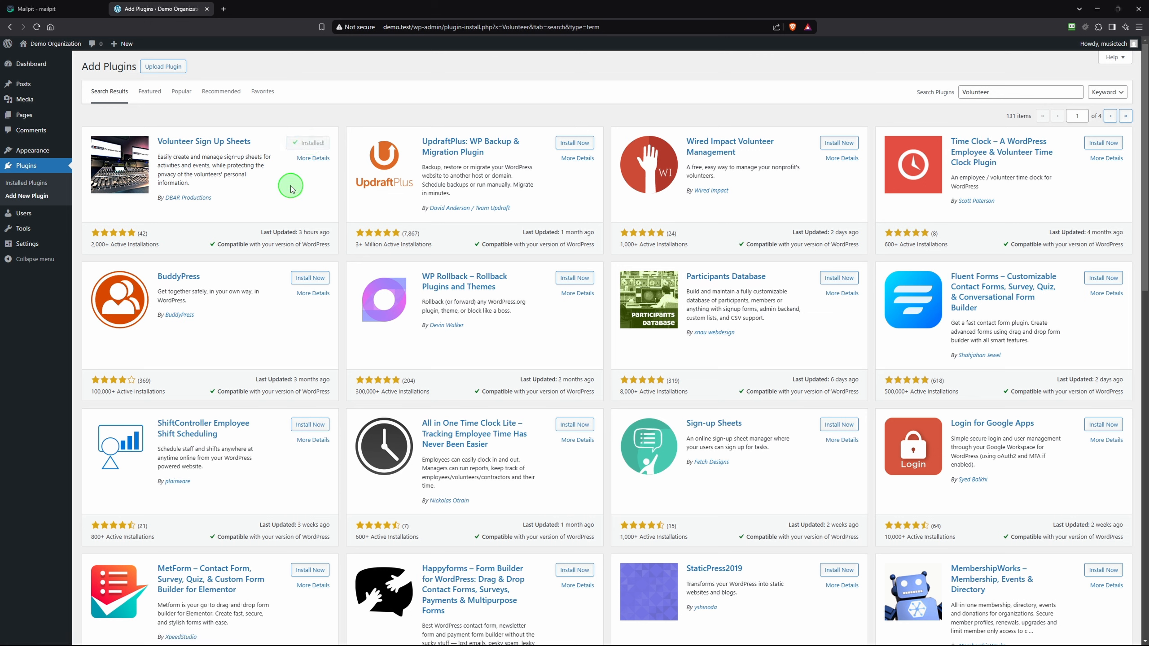
left_click(317, 143)
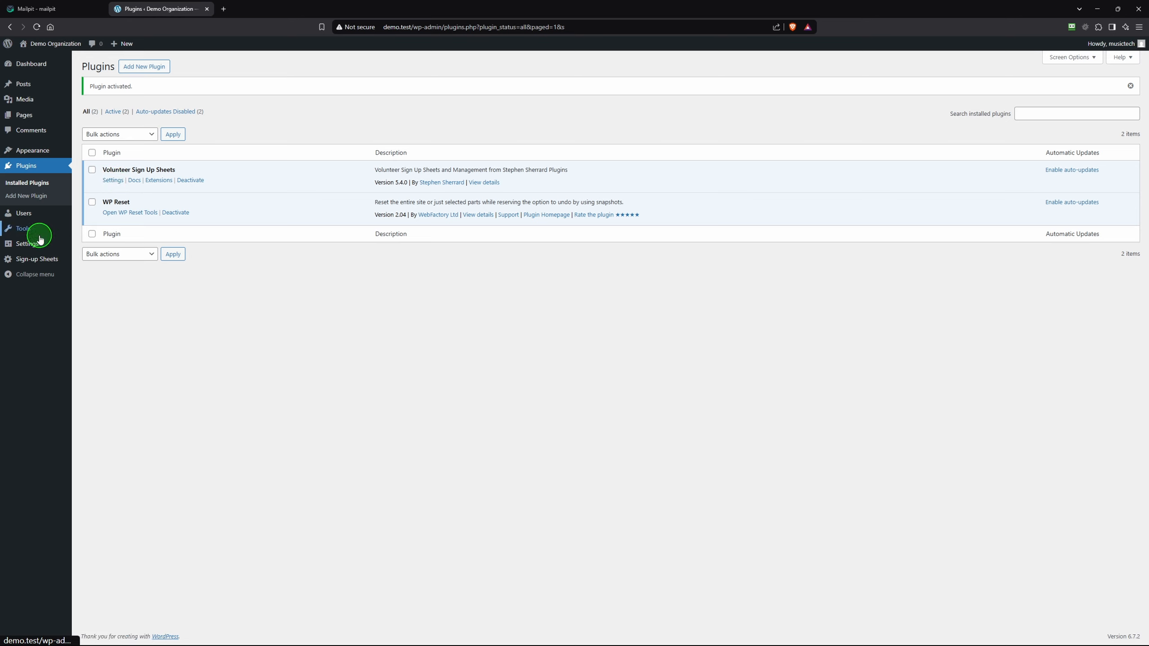
Choose Sign-up Sheets > Add New from the admin sidebar for a blank sheet form
mouse_move(34, 262)
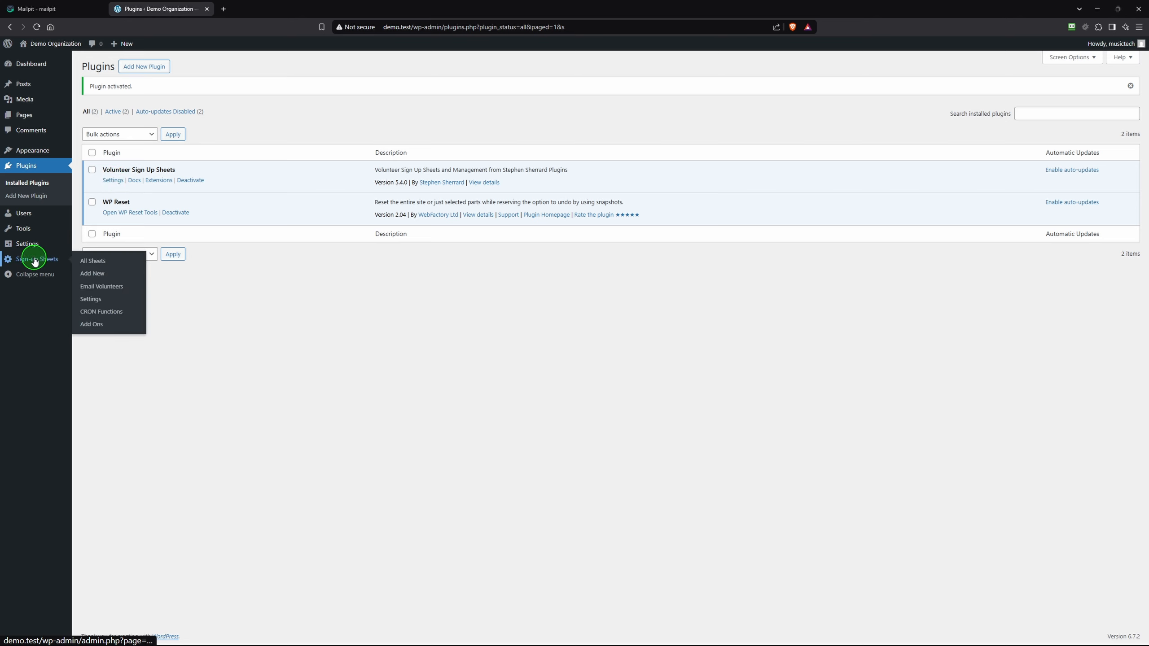
left_click(96, 274)
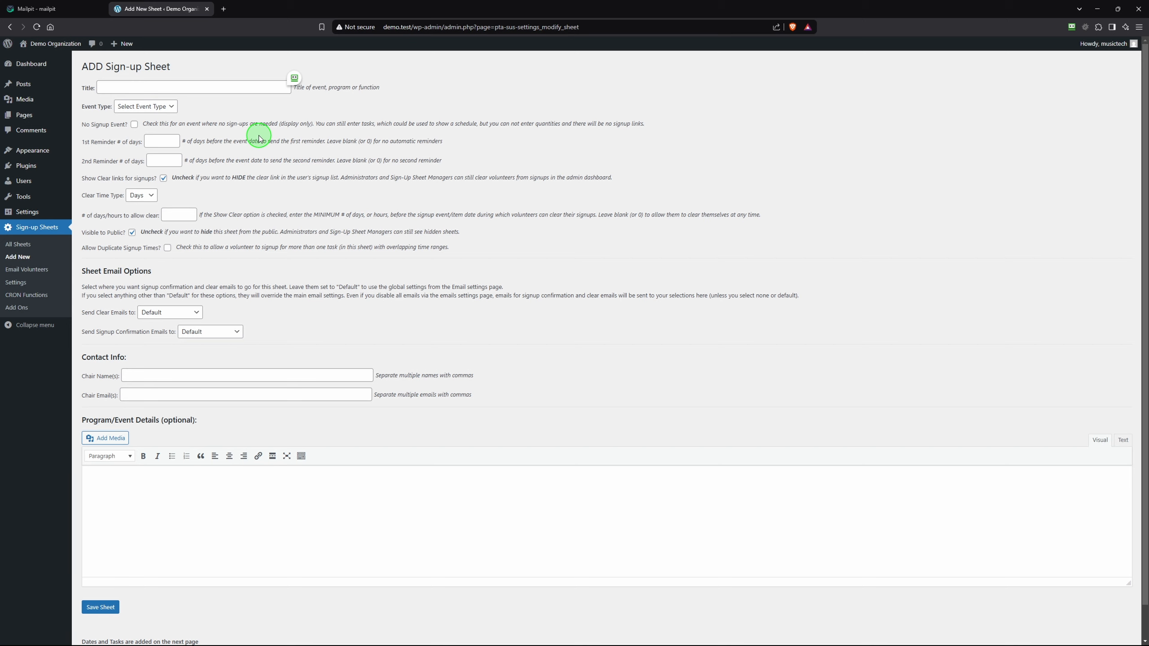
Title the sheet 'Staff Appreciation Lunch', make it a Single event, with reminders at 7 and 2 days
left_click(202, 86)
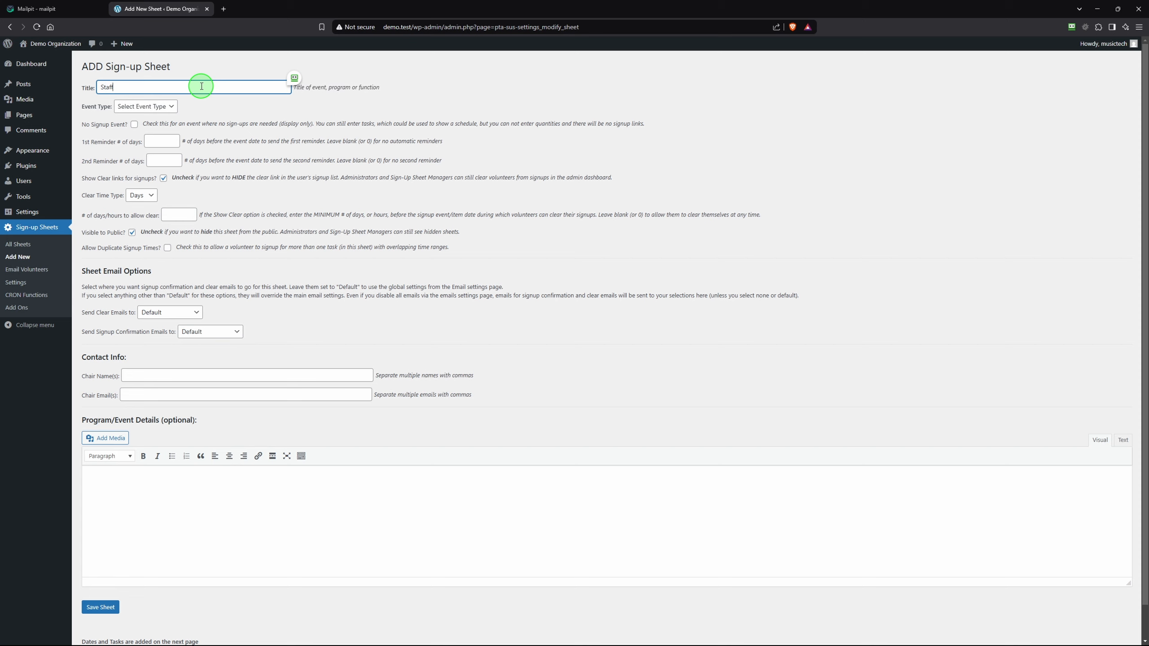
type("Appreciation Lunch")
left_click(172, 108)
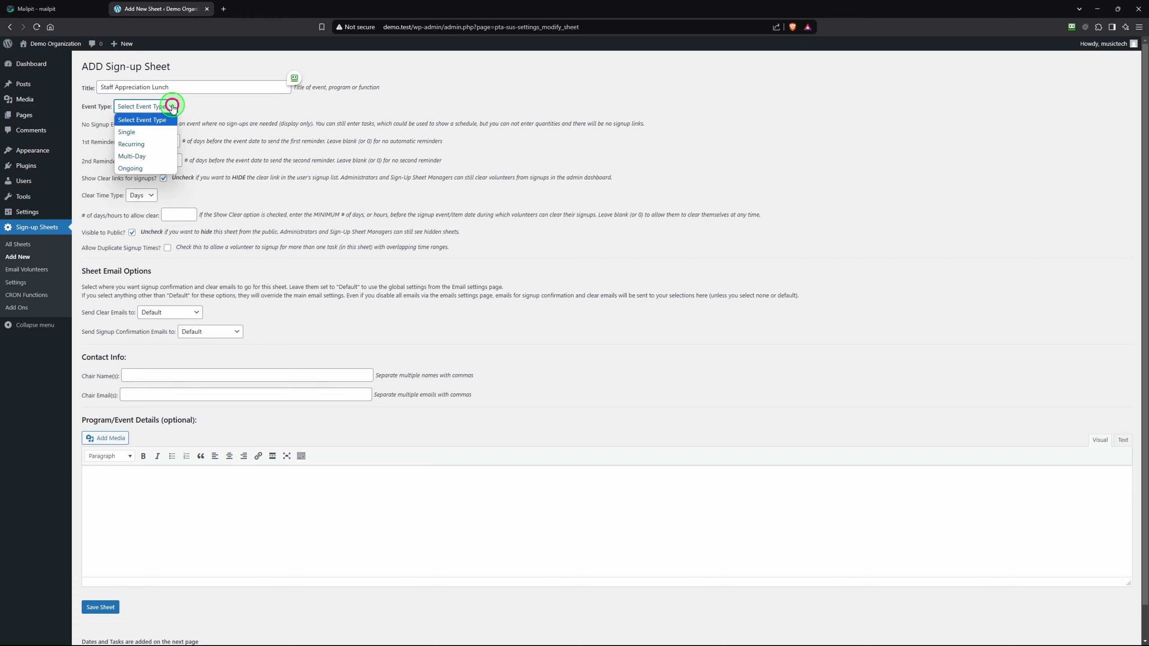
left_click(126, 136)
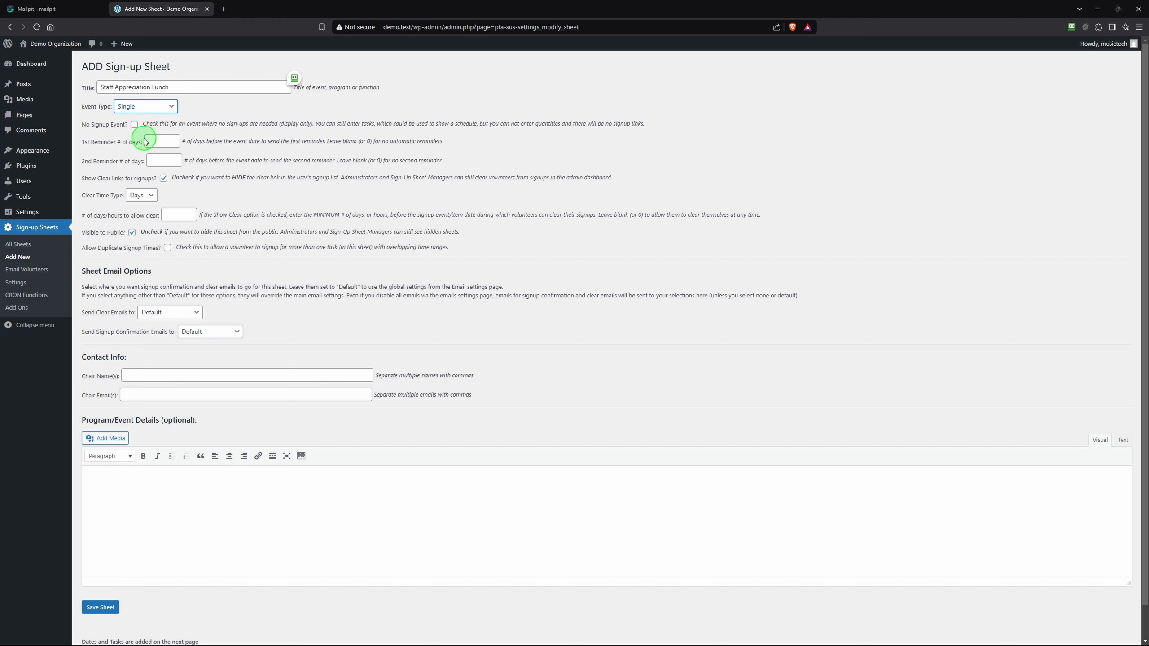
left_click(165, 140)
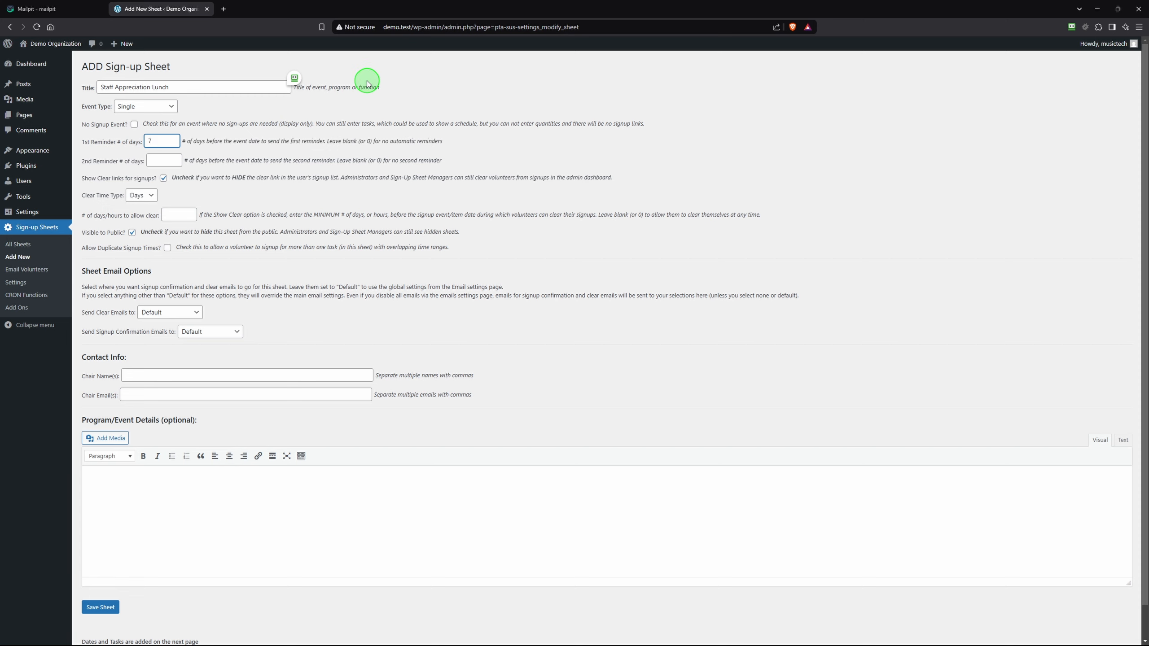
left_click(171, 160)
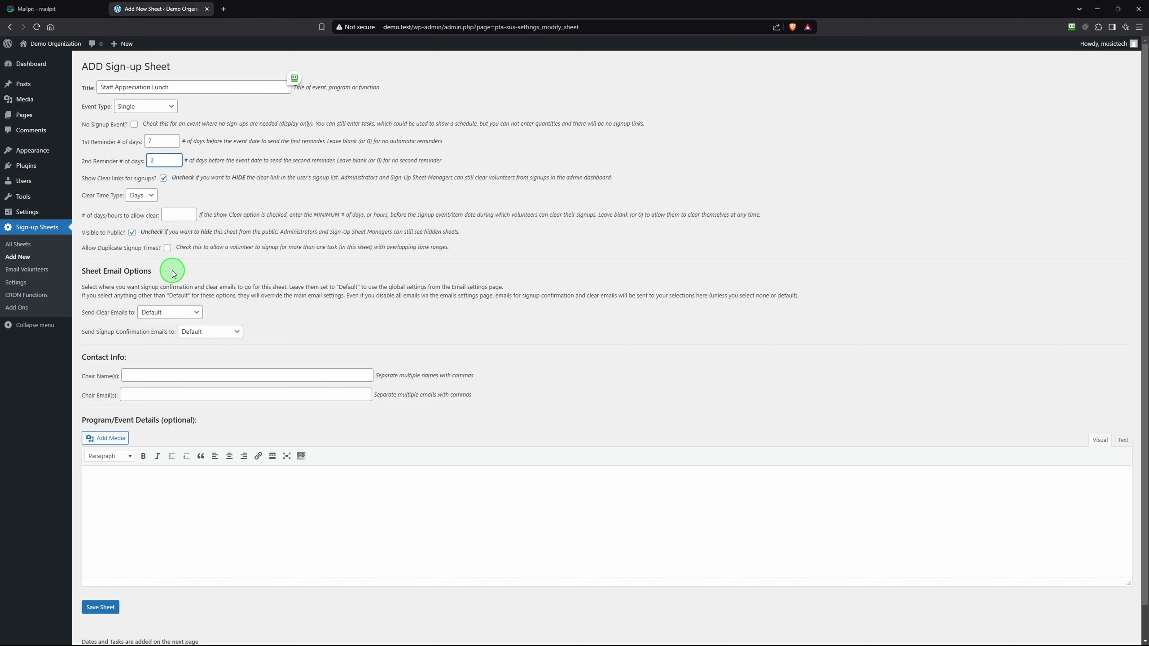
Enter the chair's name and e-mail address, correcting a typo in the e-mail
left_click(135, 375)
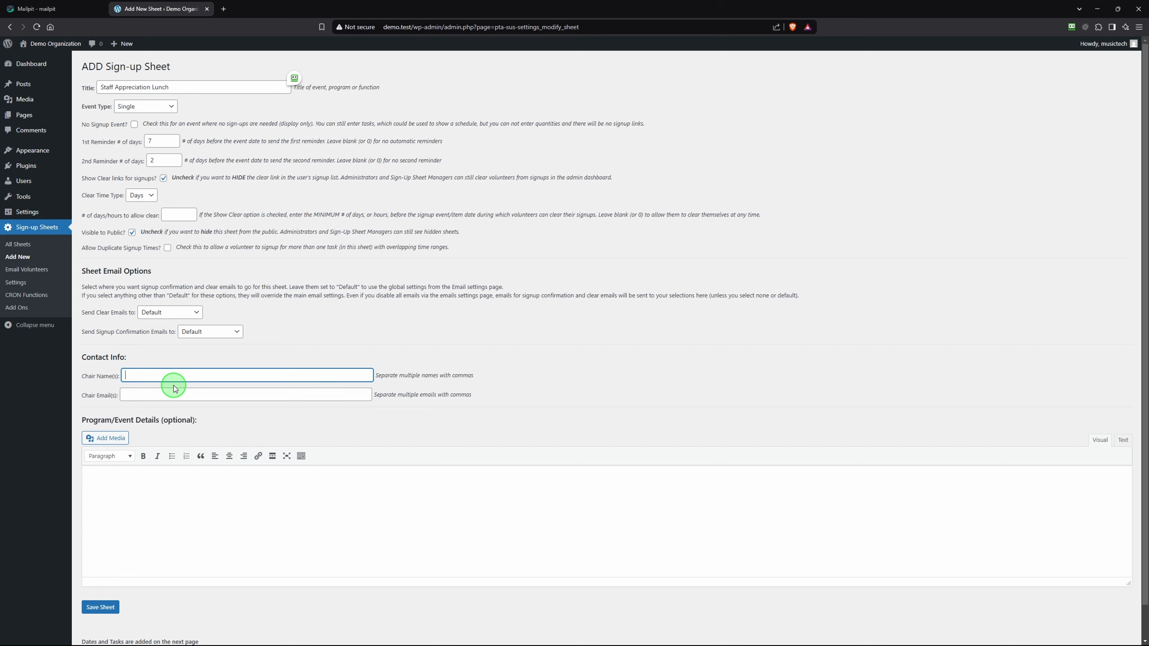
type("Steve")
key("Tab")
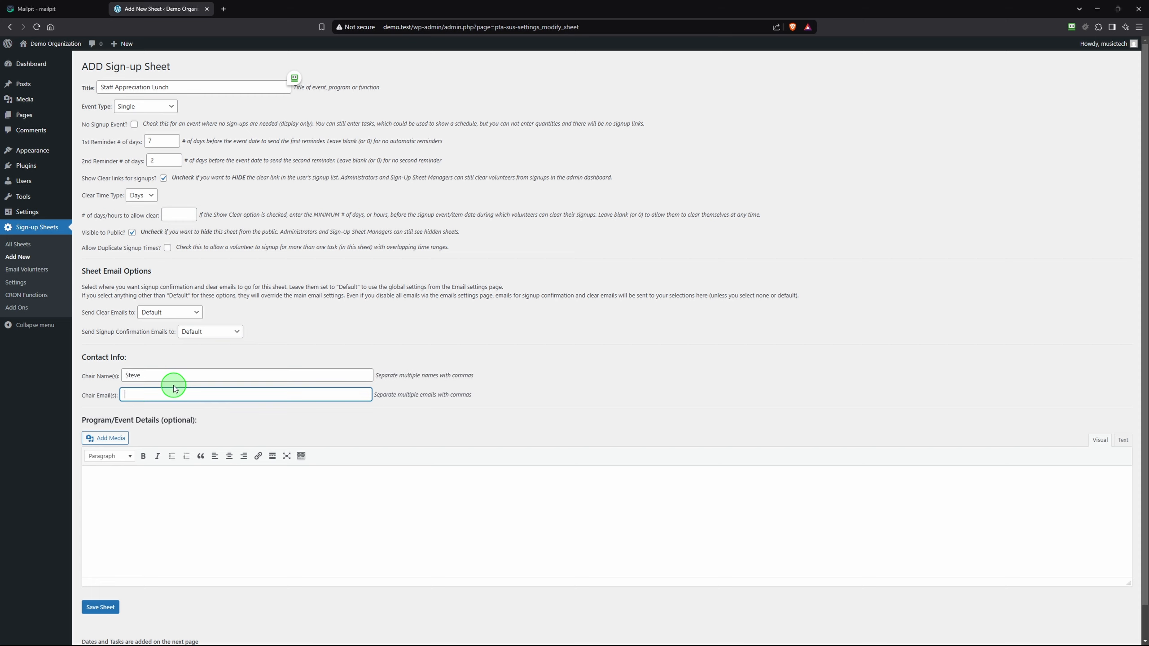
left_click(171, 394)
key("BackSpace")
type(".")
Add the details text 'We're having a staff appreicatioon lunch, and would appreciate your help!' and save the sheet
left_click(118, 478)
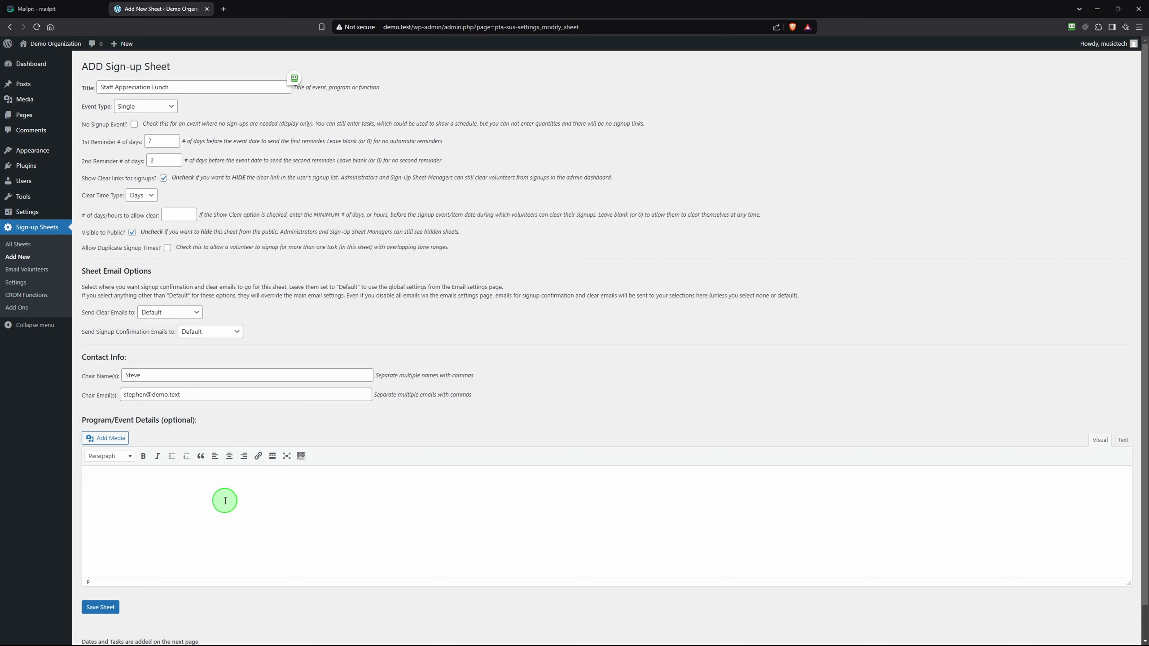
type("We're having ")
type("a staff appr")
type("eicatio")
type("on lunch, a")
type("nd would a")
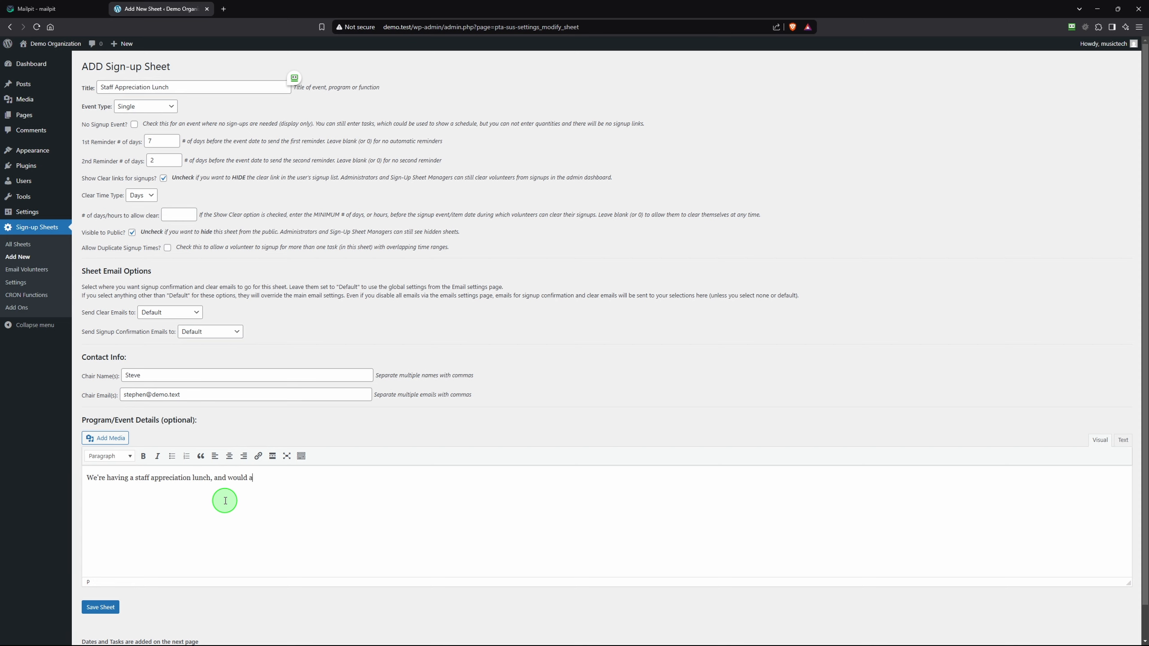
type("ppreciate your help!")
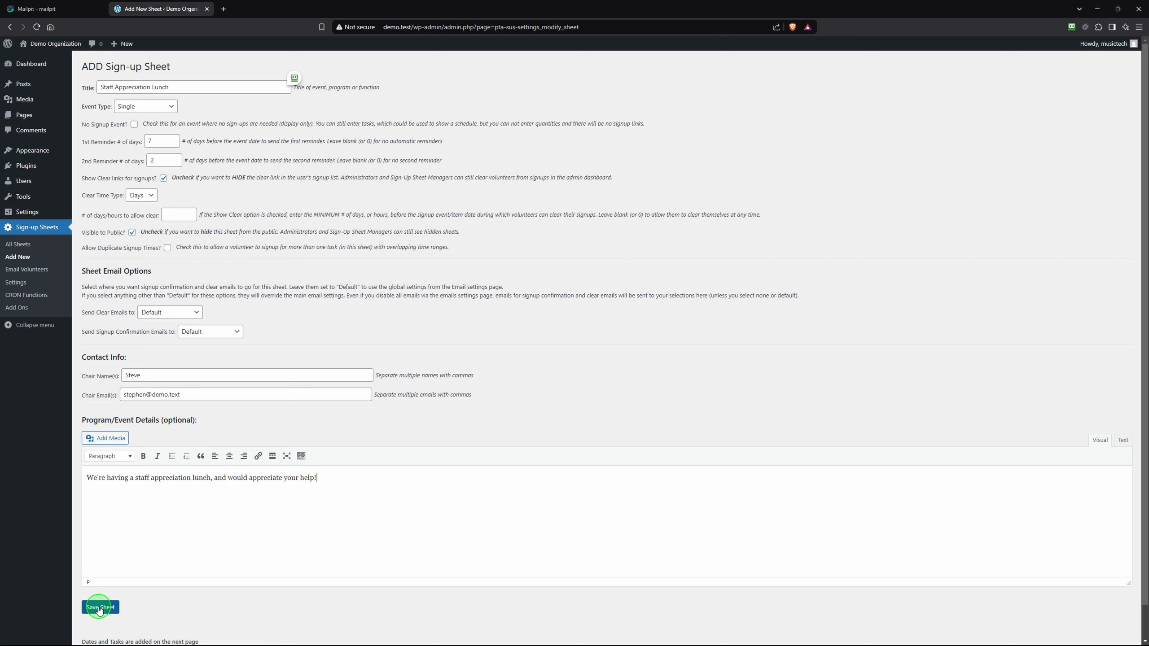
left_click(100, 609)
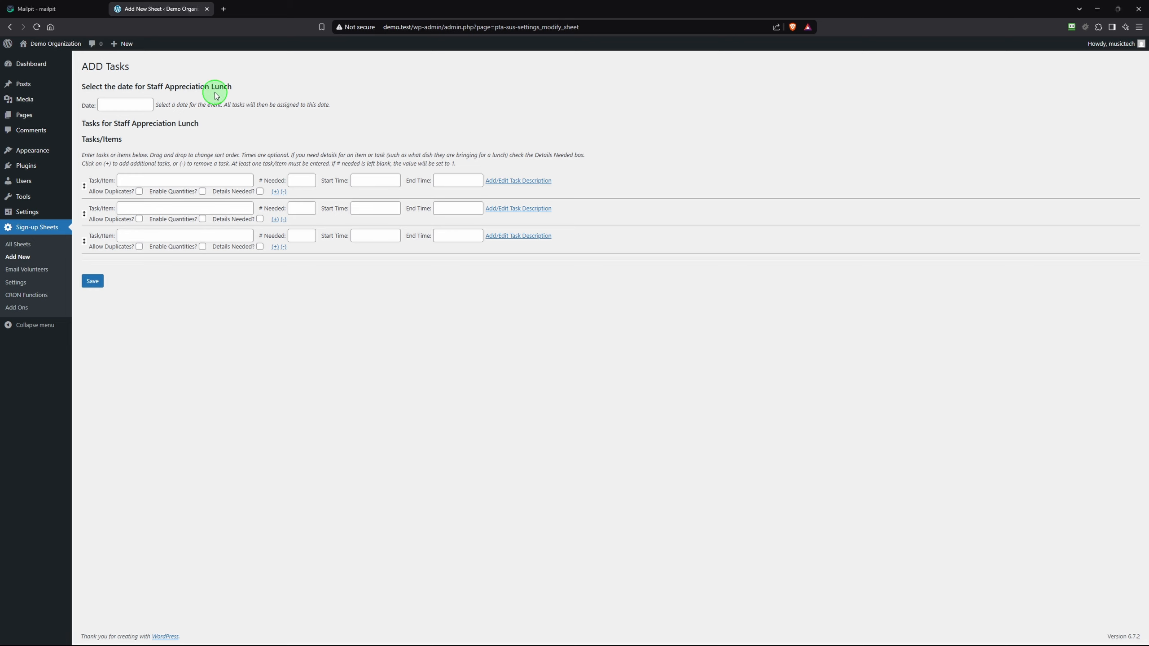
Set the event date to March 3, 2025
left_click(118, 102)
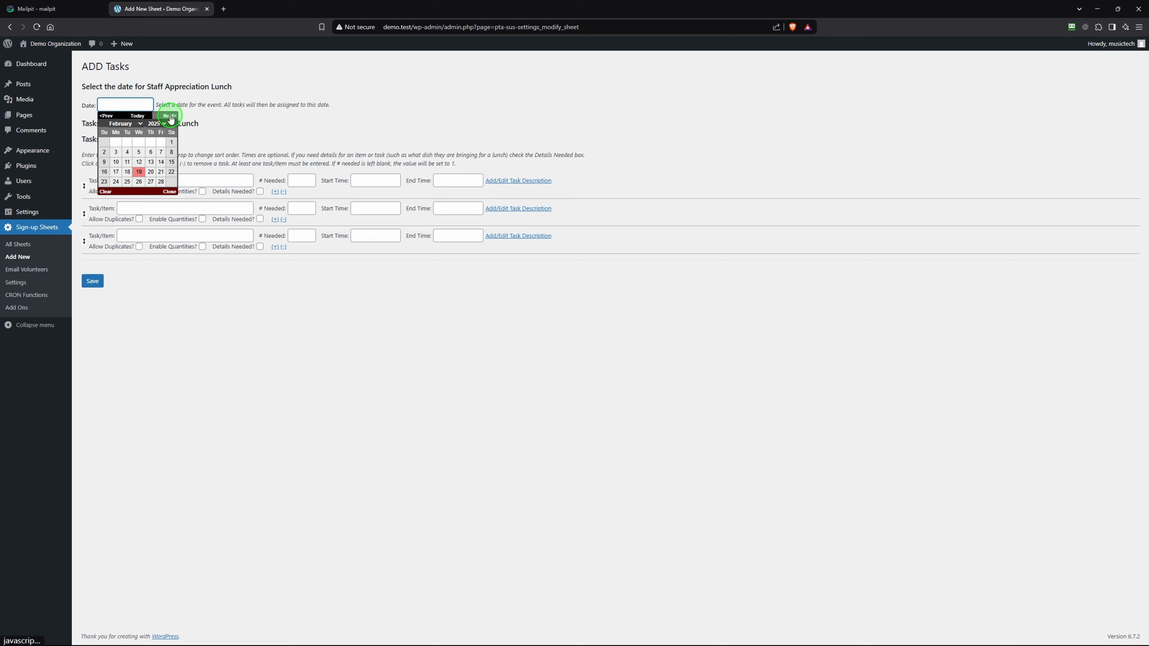
left_click(171, 116)
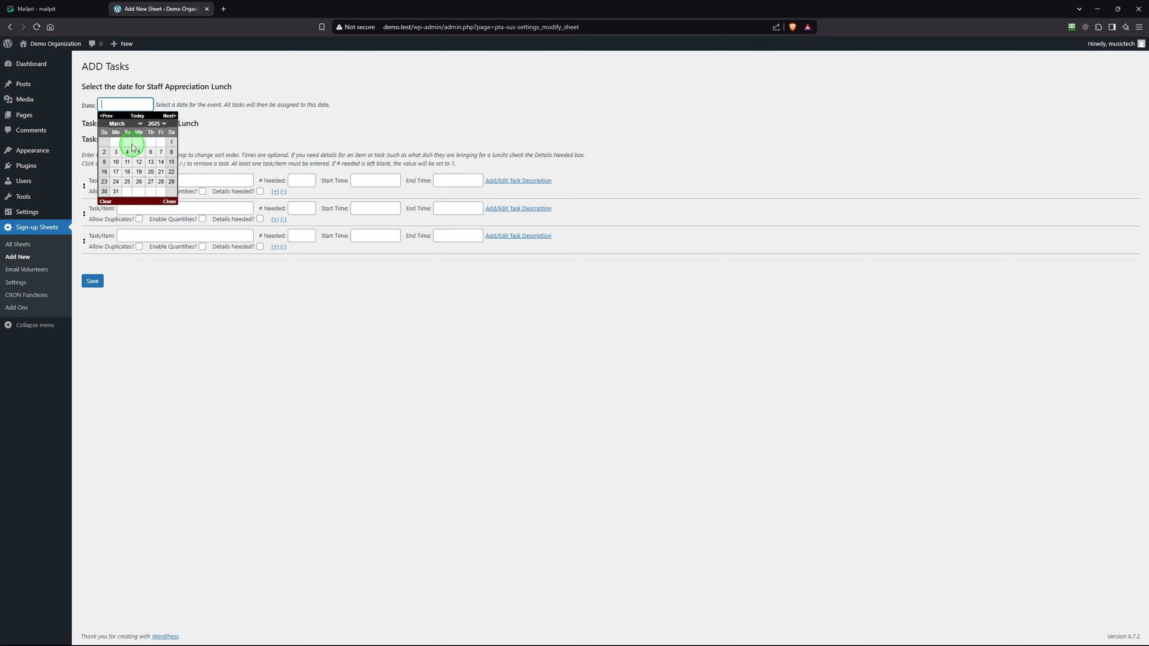
left_click(116, 152)
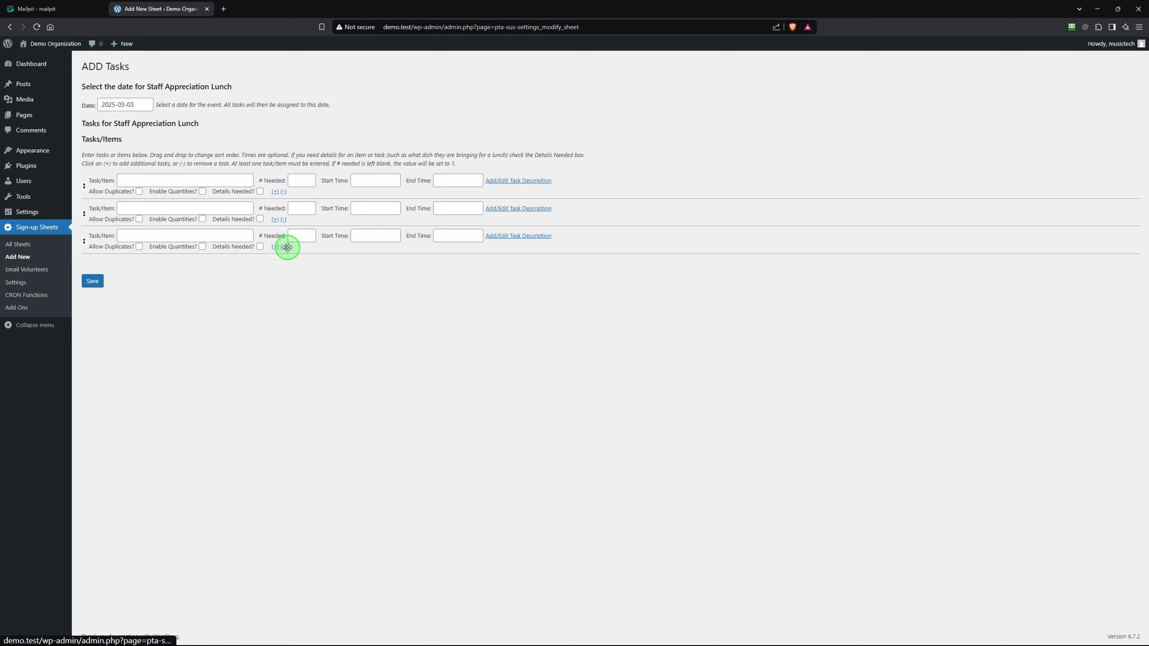
Add a Setup task needing 3 people from 11:00 AM to 12:00 PM
left_click(137, 180)
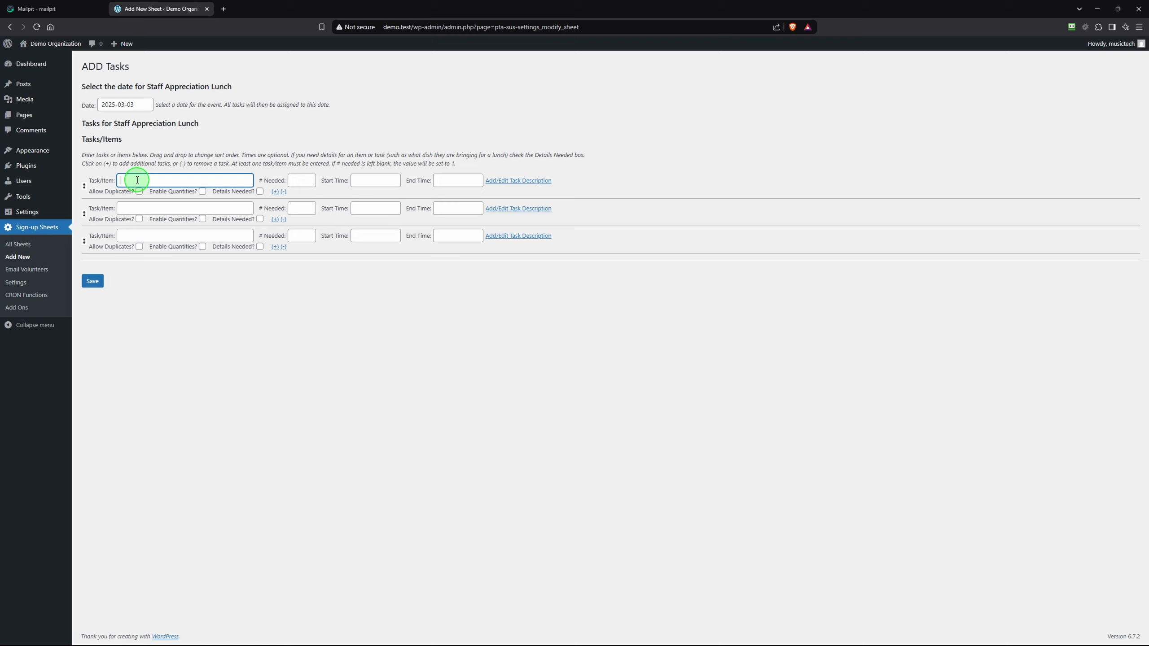
type("Setup")
key("Tab")
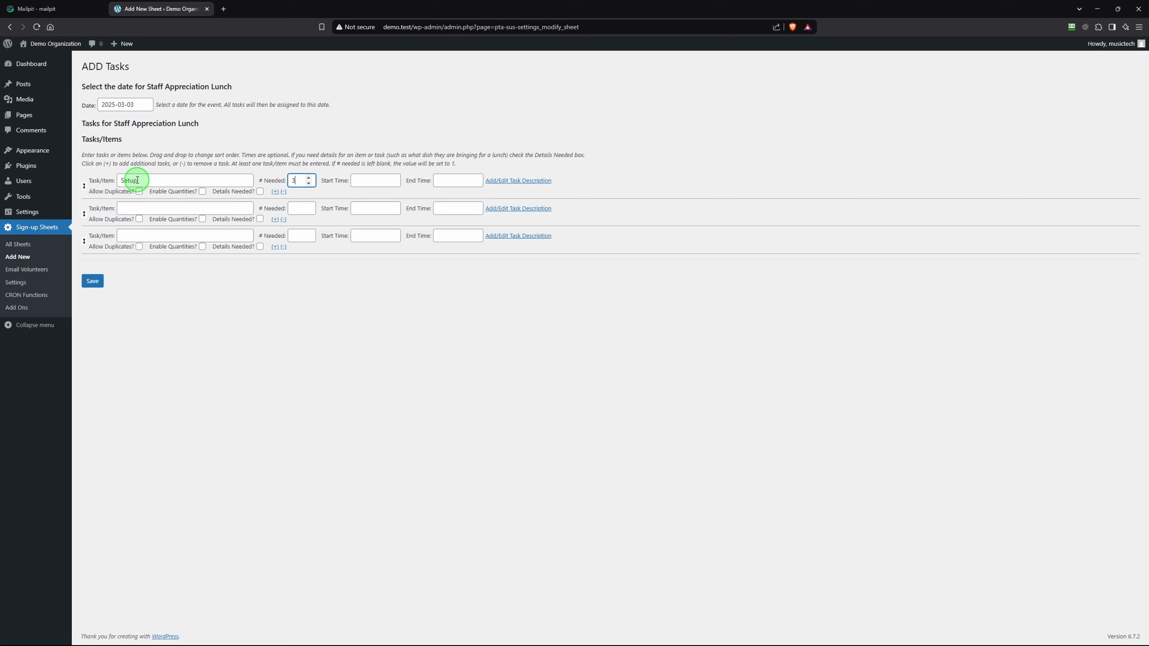
type("3")
key("Tab")
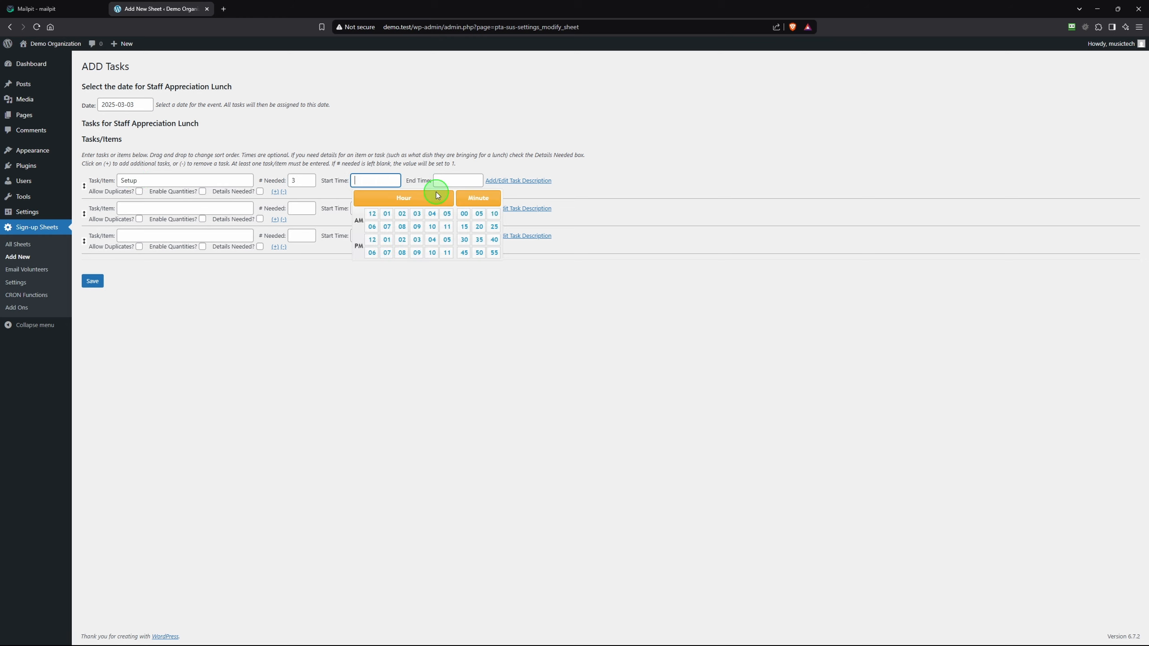
left_click(448, 227)
left_click(454, 180)
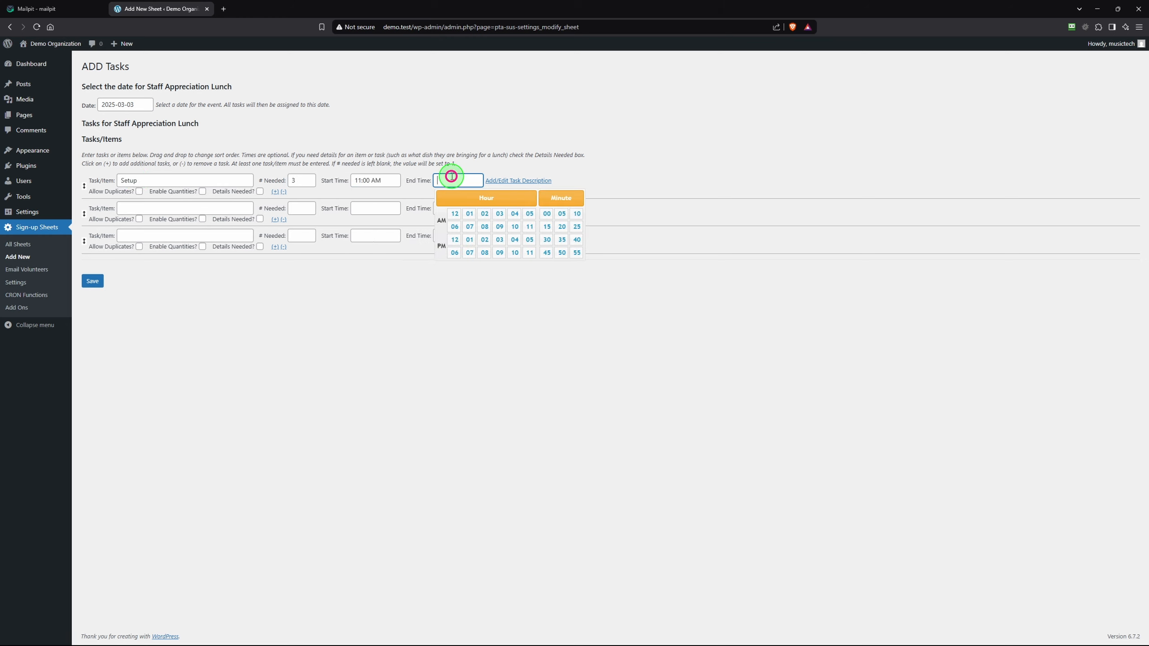
left_click(457, 239)
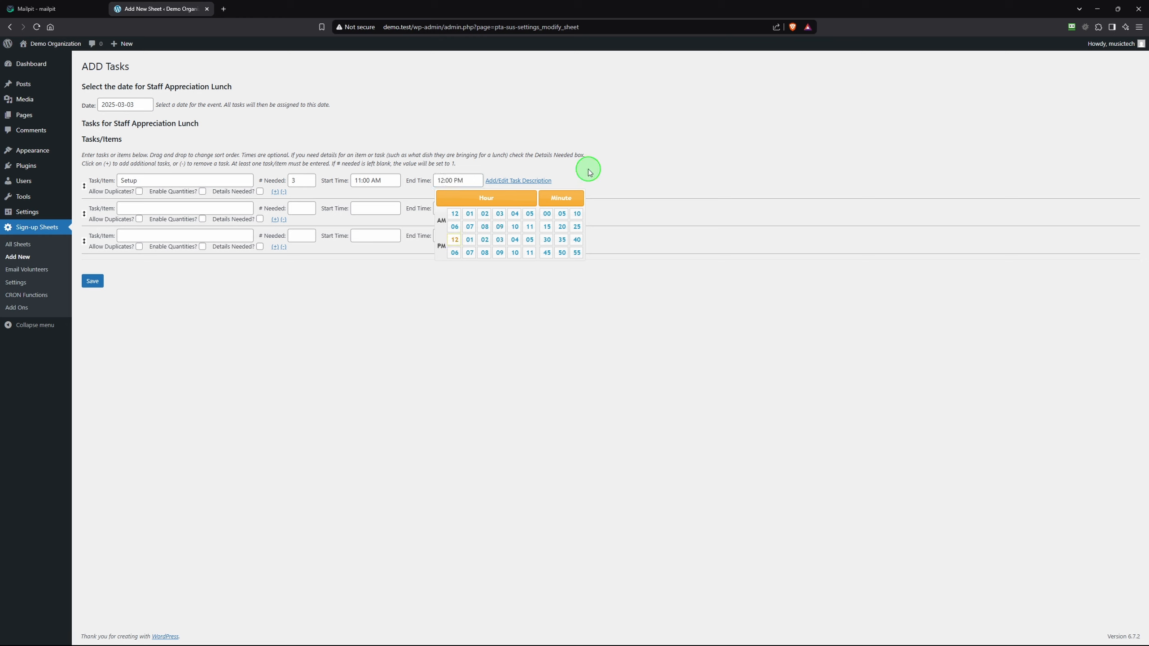
left_click(277, 352)
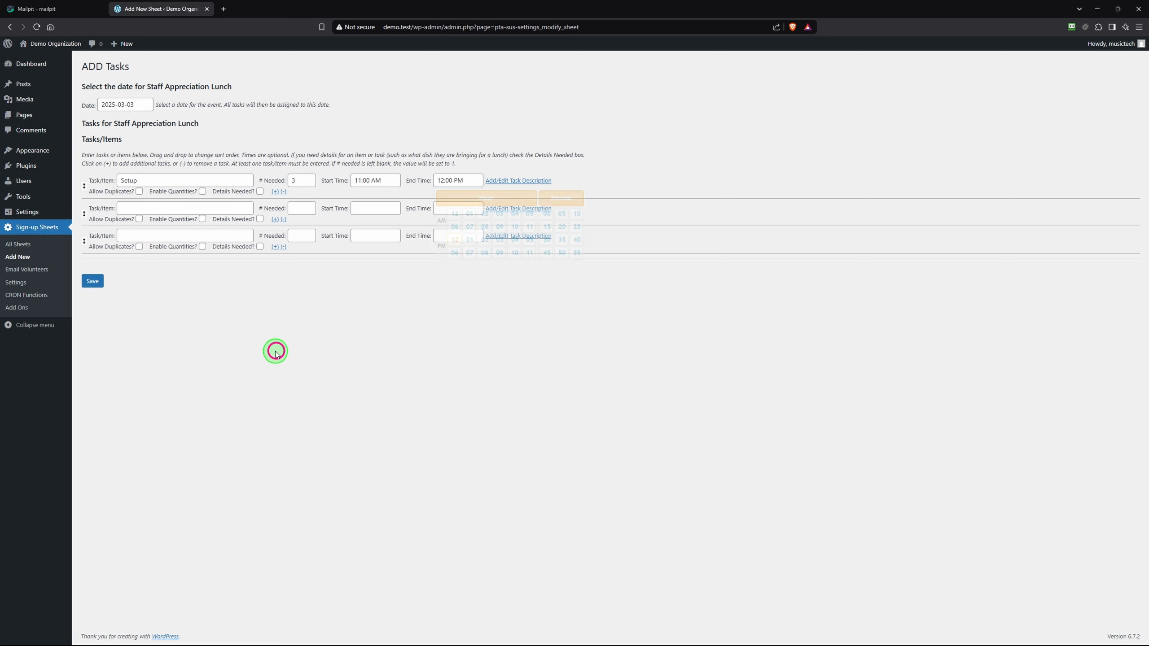
Add a Main Dish task needing 5 volunteers, with item details needed and required
left_click(130, 206)
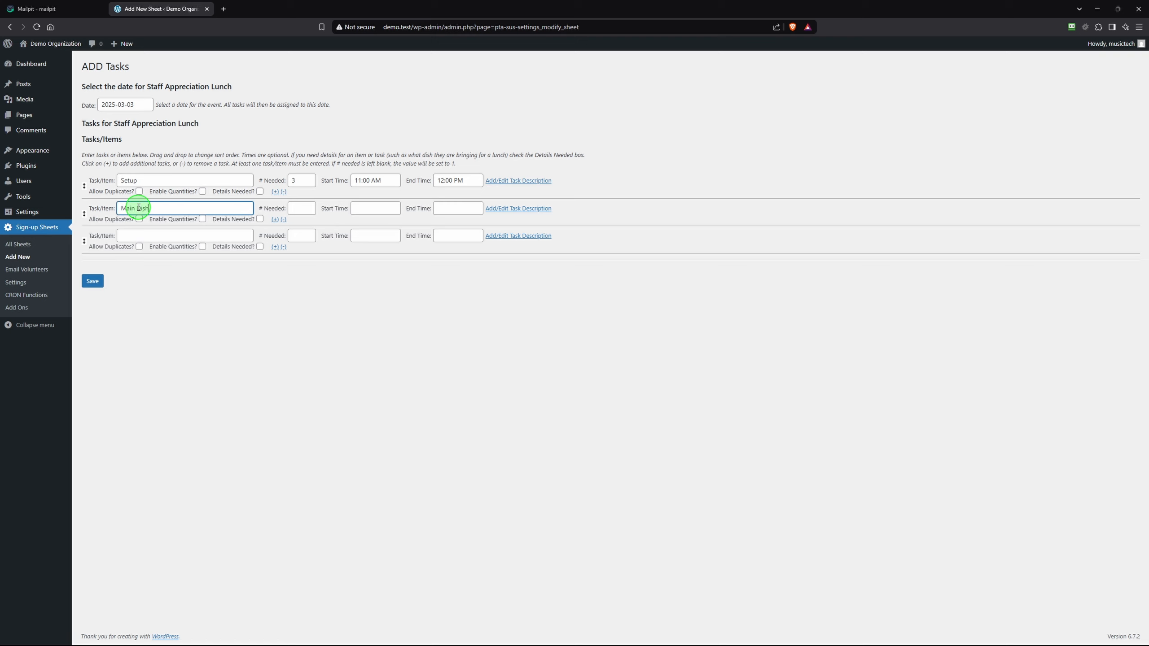
left_click(295, 208)
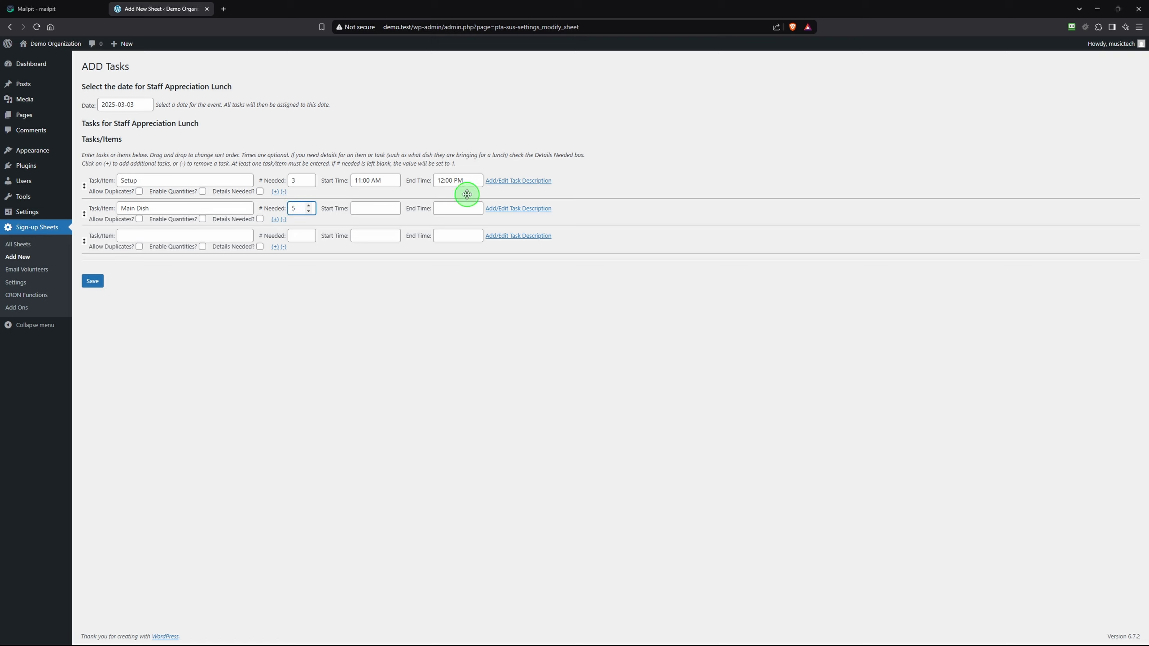
left_click(260, 220)
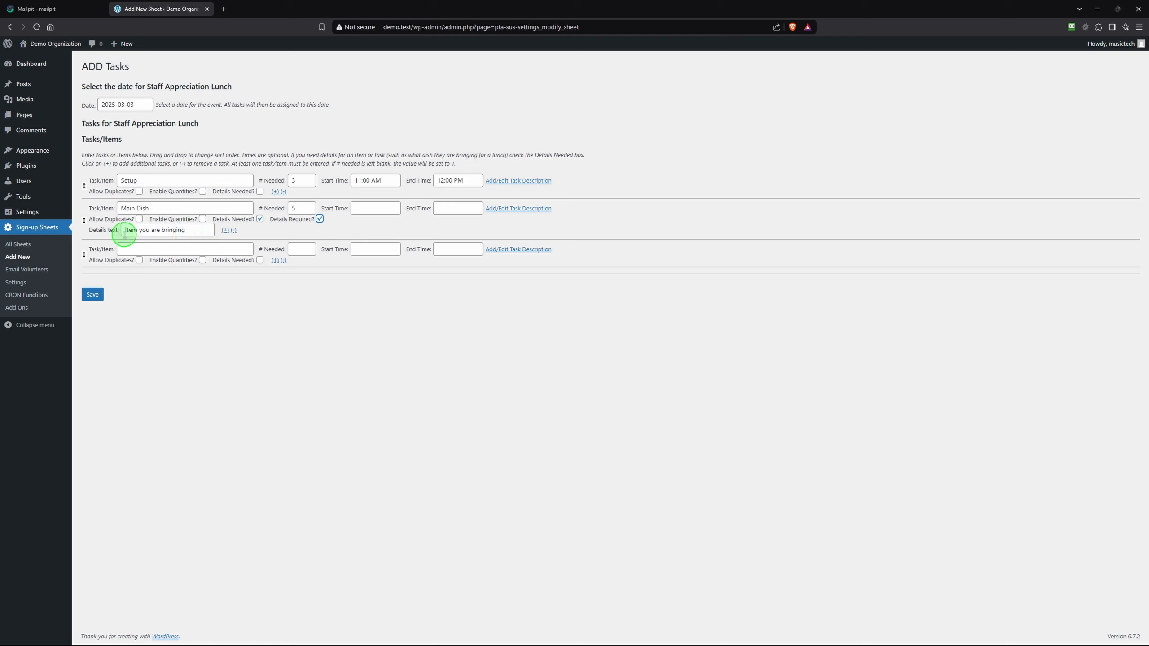
Change the Main Dish details prompt to 'Main Dish you are bringing'
left_click_drag(137, 230, 119, 228)
type("Main Dish")
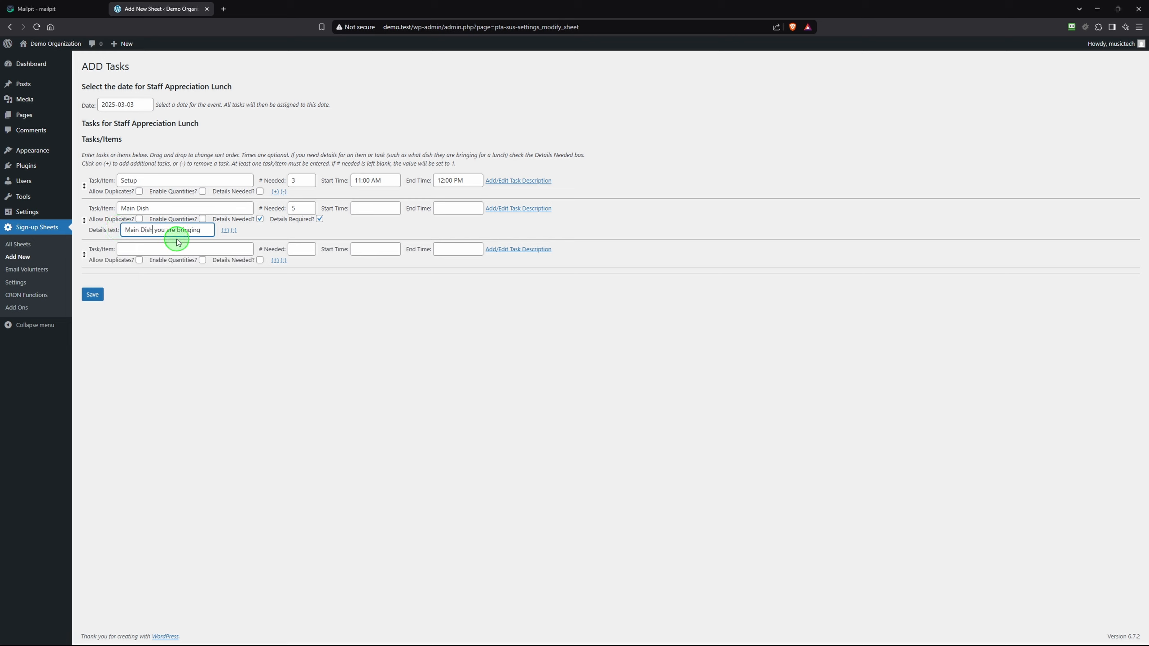
left_click(153, 229)
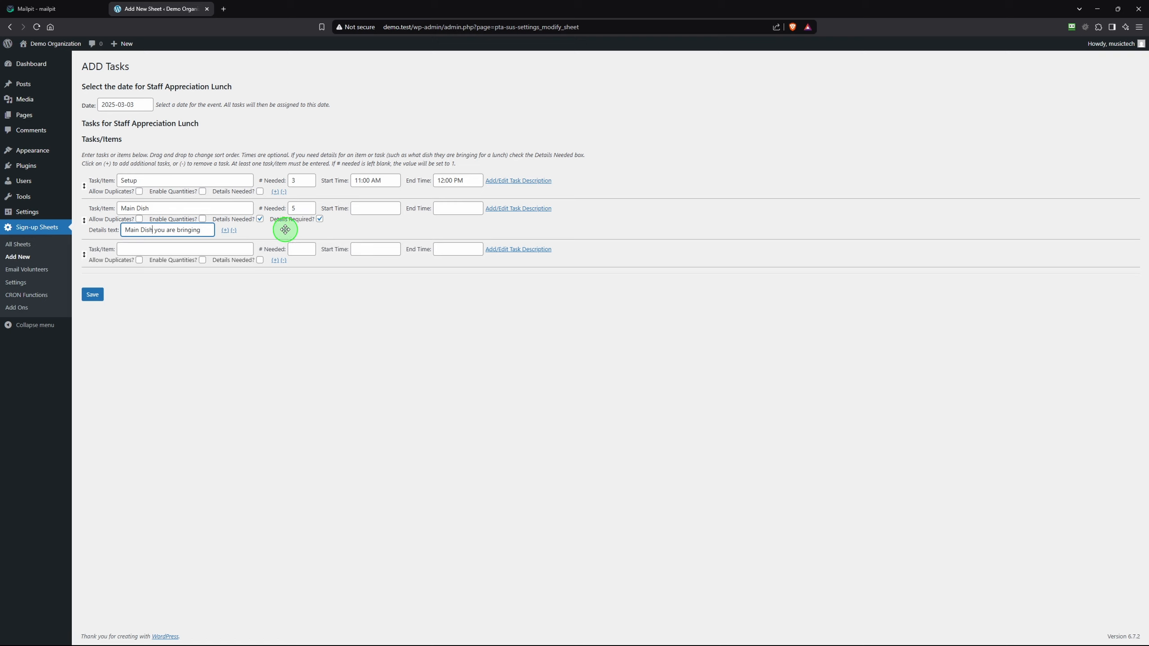
Add a Bottled Water task needing 40, with quantities enabled
left_click(135, 248)
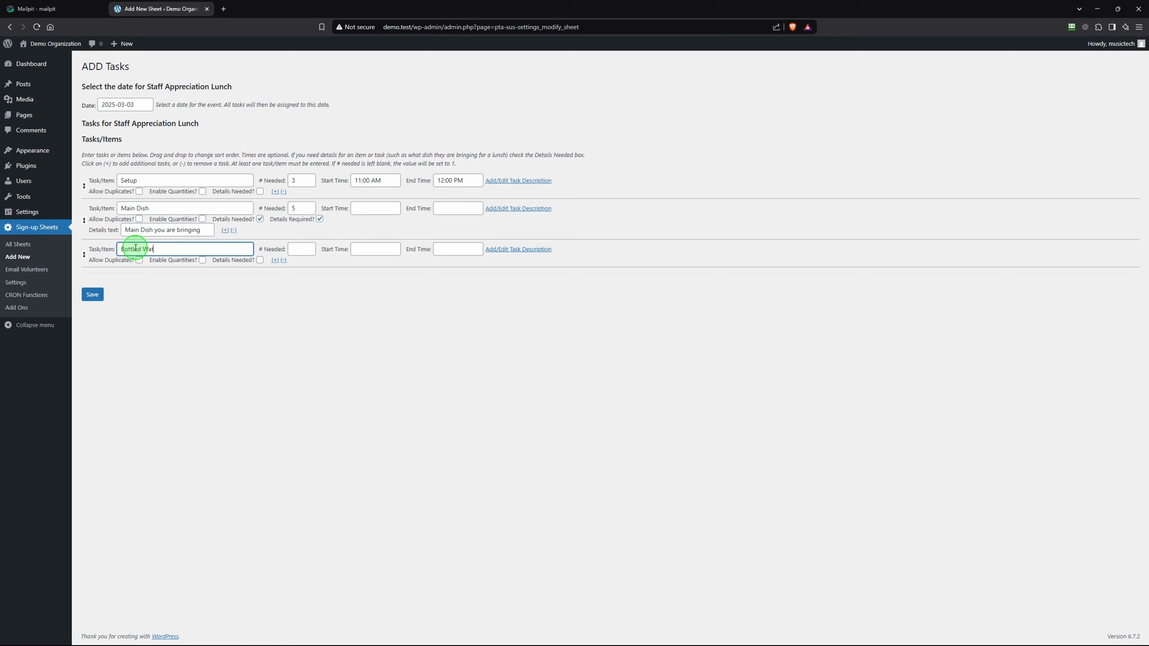
key("Tab")
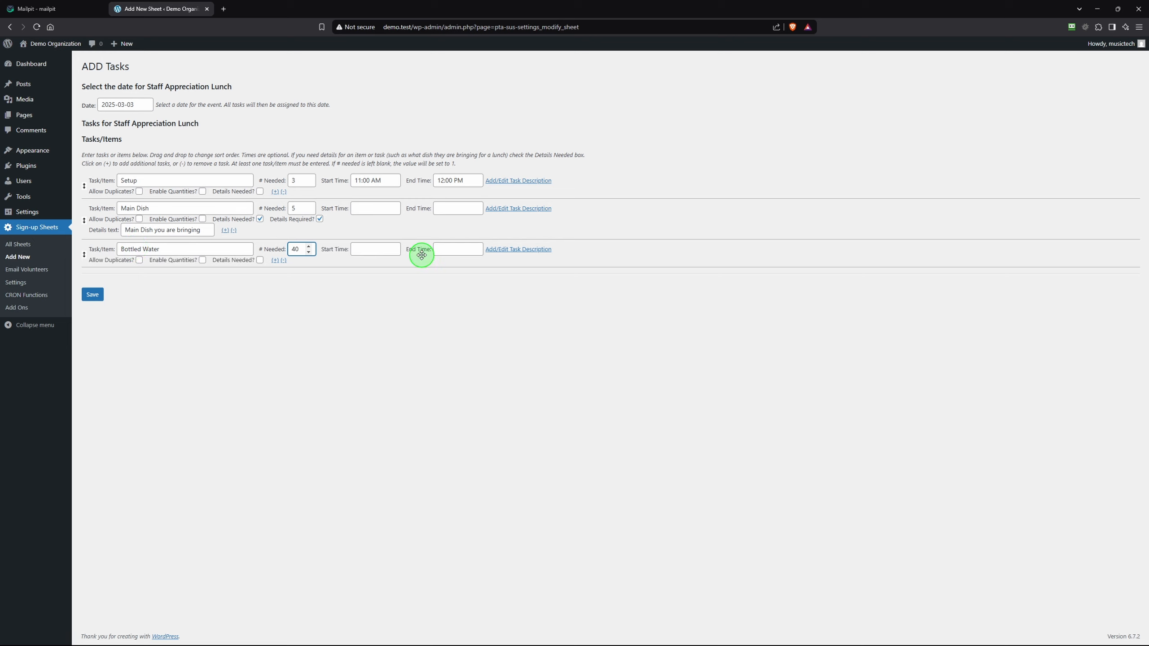
left_click(377, 251)
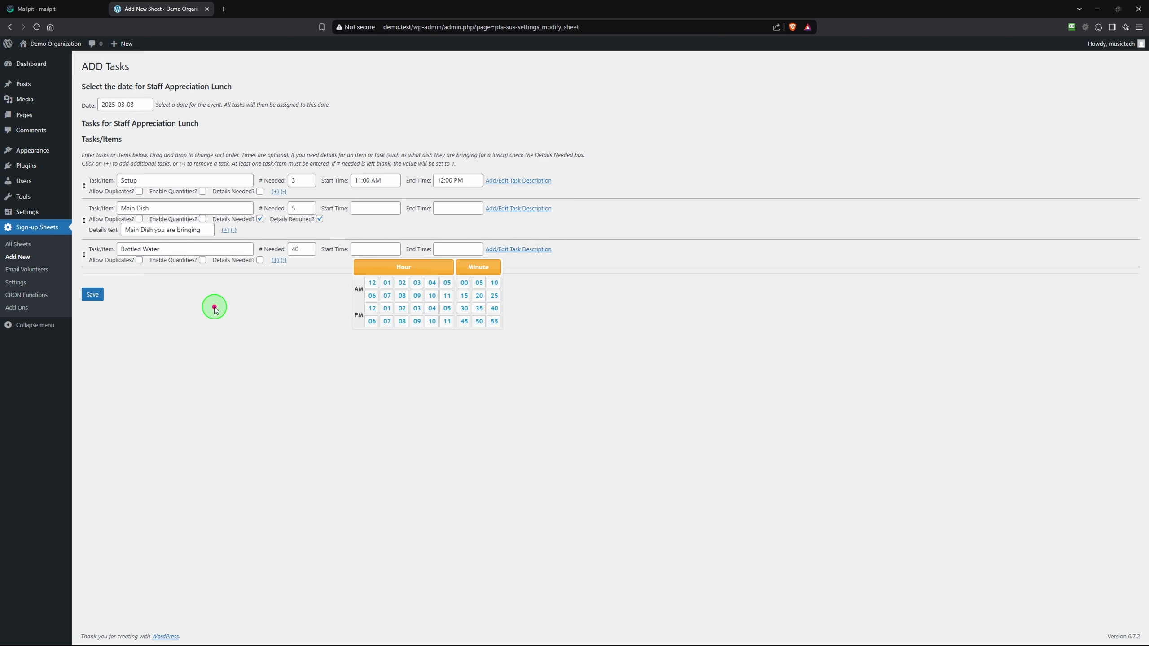
left_click(178, 285)
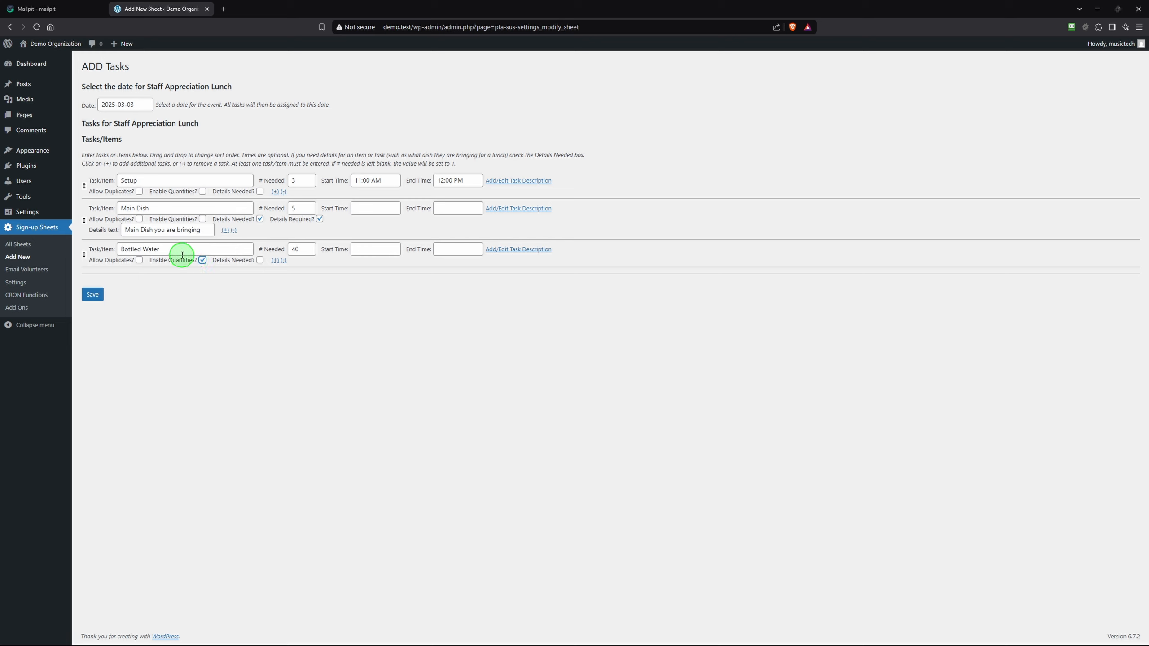
left_click(204, 260)
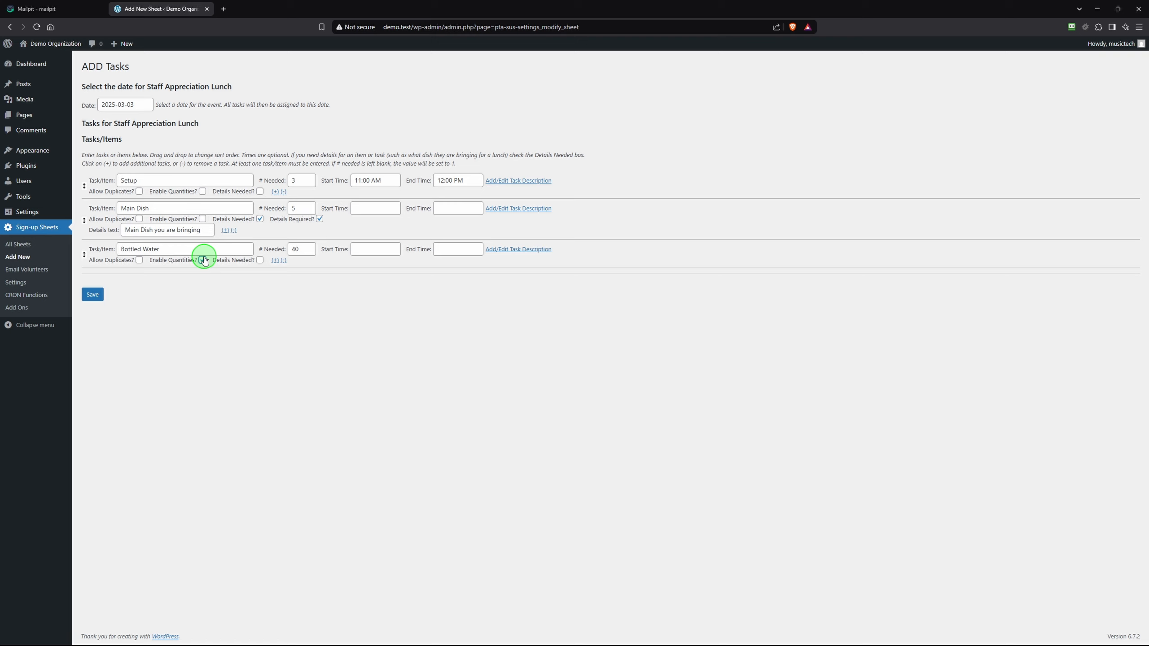
left_click(203, 261)
Add a Desert task needing 5, with details required and the prompt 'Desert you are bringing'
left_click(275, 262)
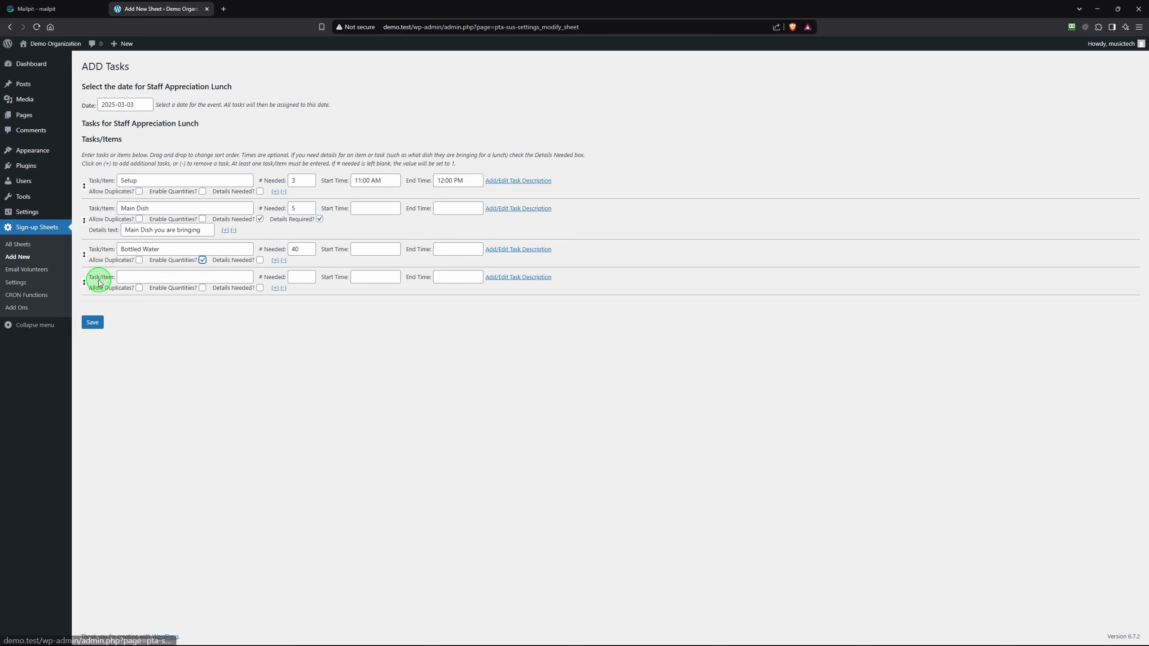
left_click(148, 277)
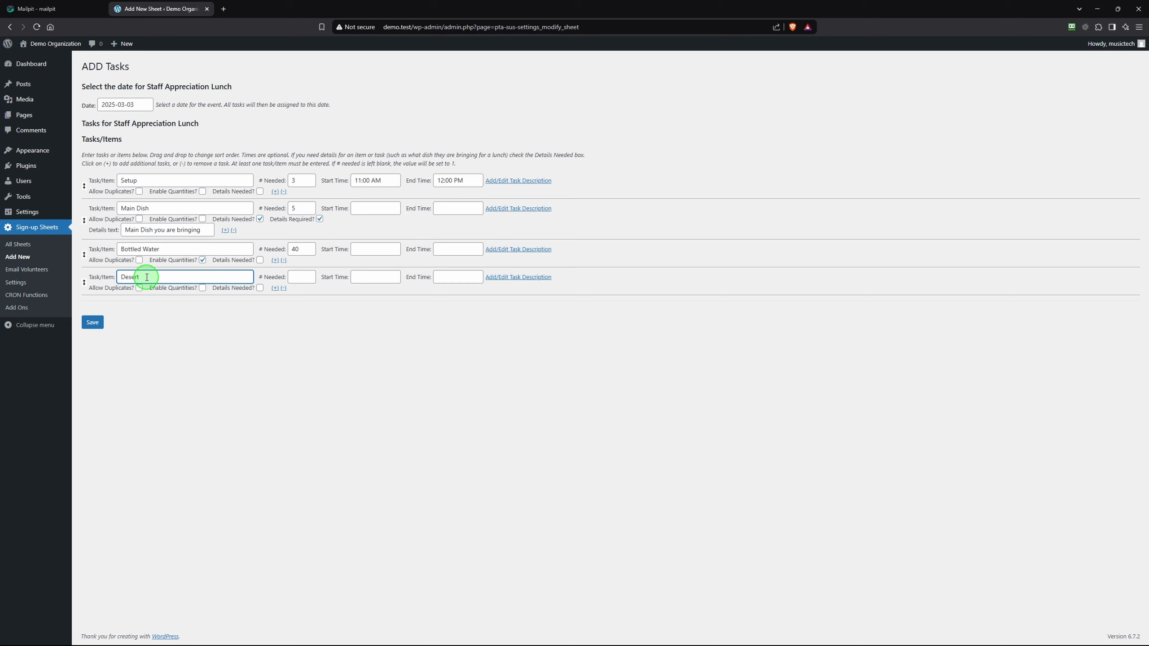
key("Tab")
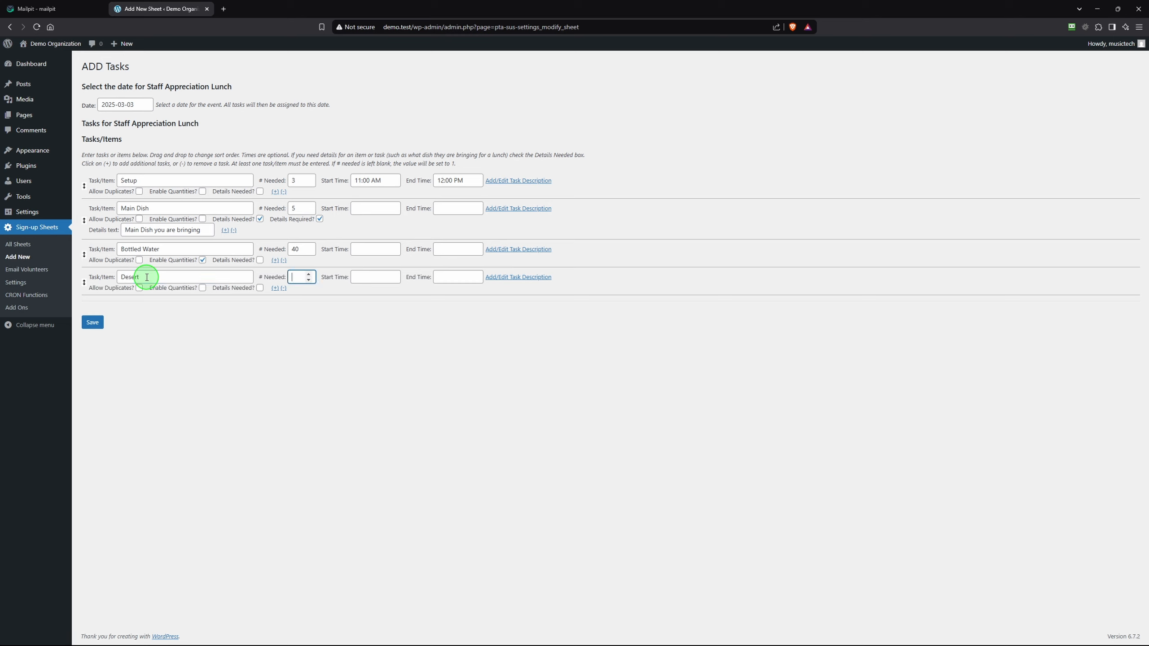
left_click(260, 288)
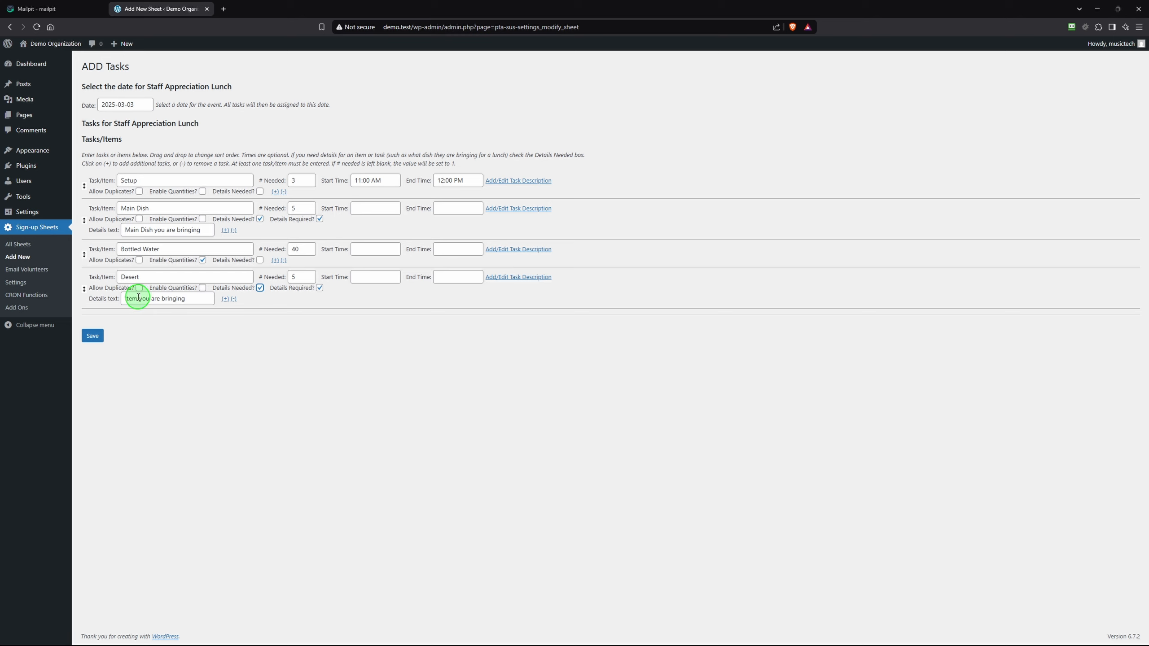
left_click_drag(137, 298, 120, 298)
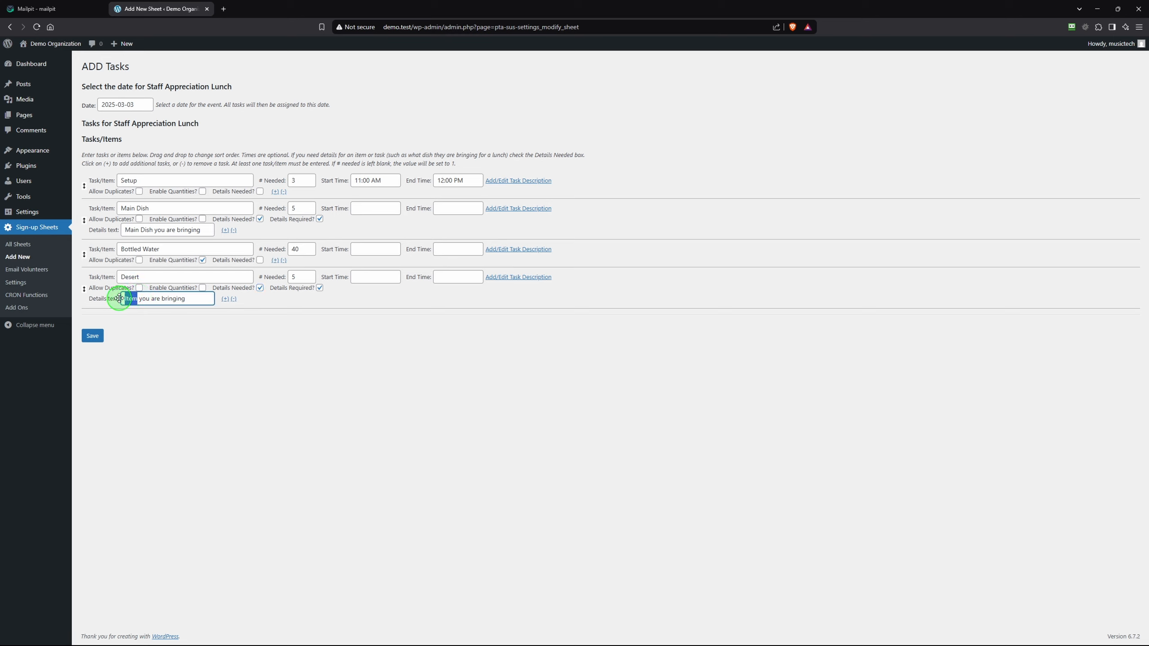
type("Desert")
Add a Cleanup task needing 3 people from 1:00 PM to 2:00 PM
left_click(225, 300)
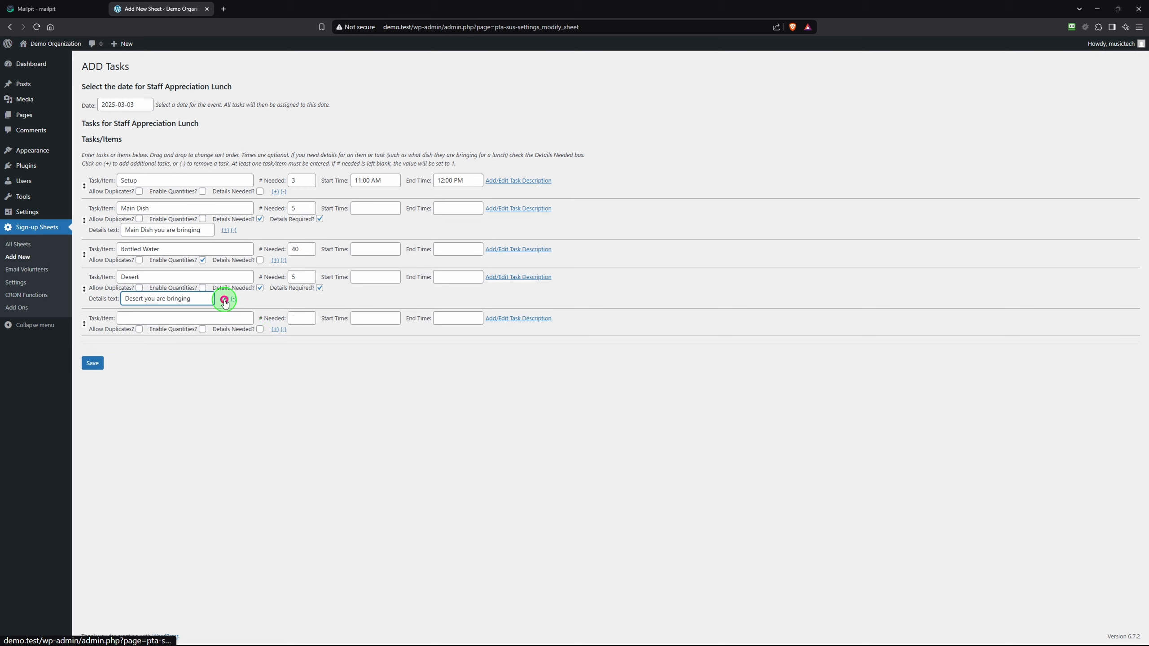
left_click(200, 317)
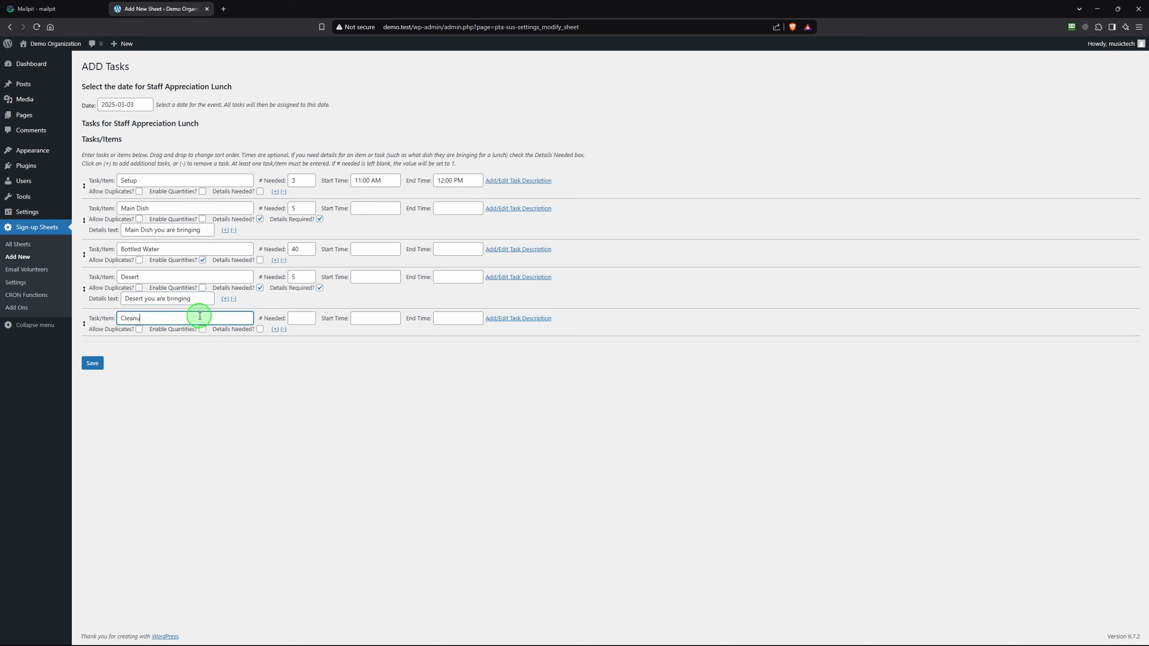
key("Tab")
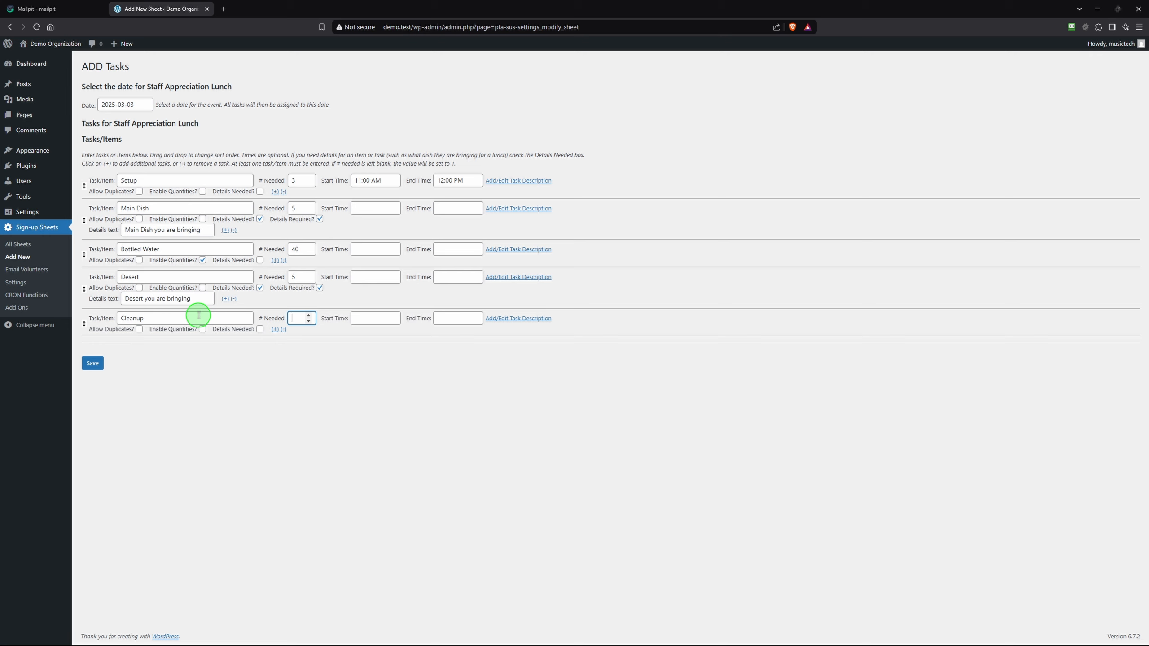
key("Tab")
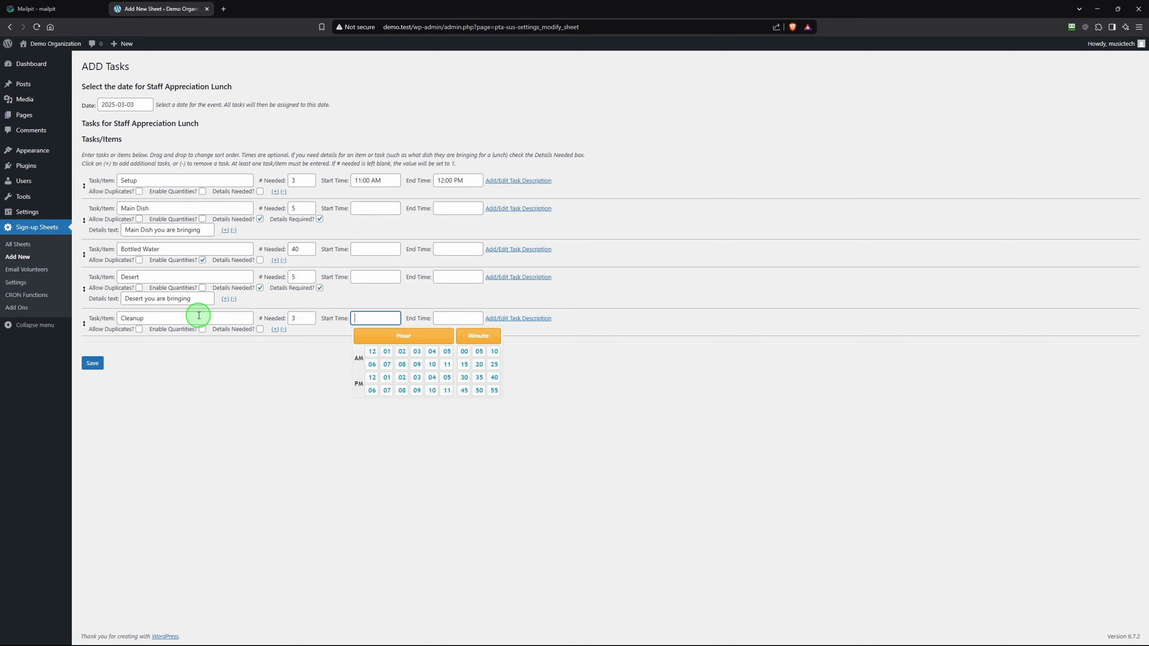
left_click(388, 378)
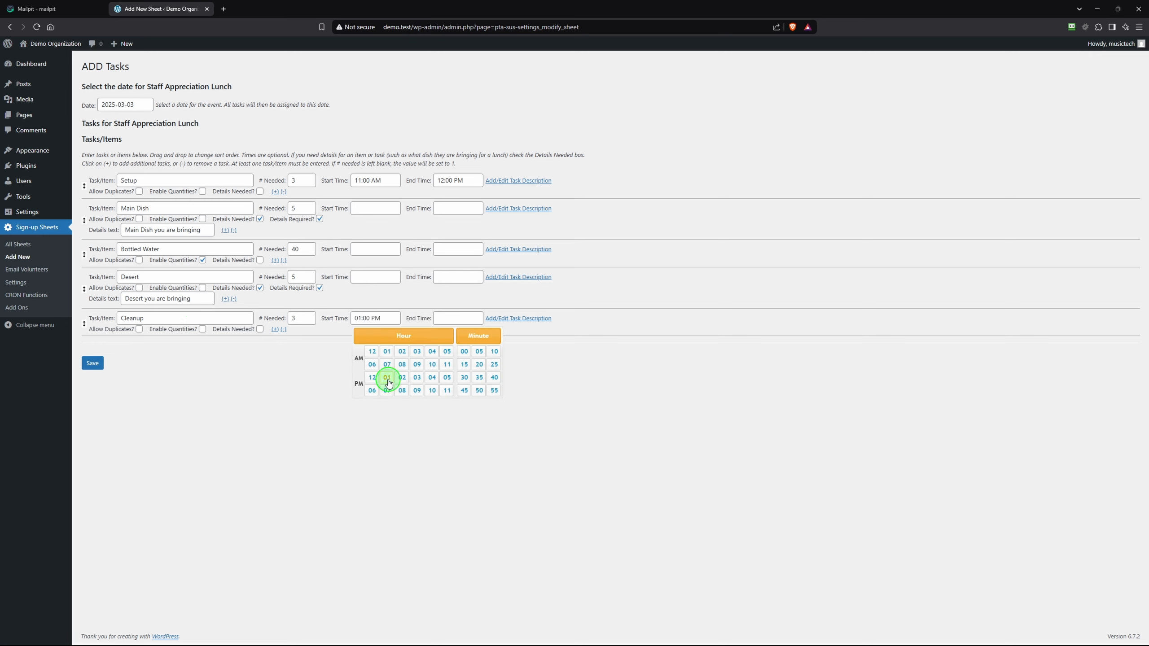
left_click(455, 319)
left_click(454, 319)
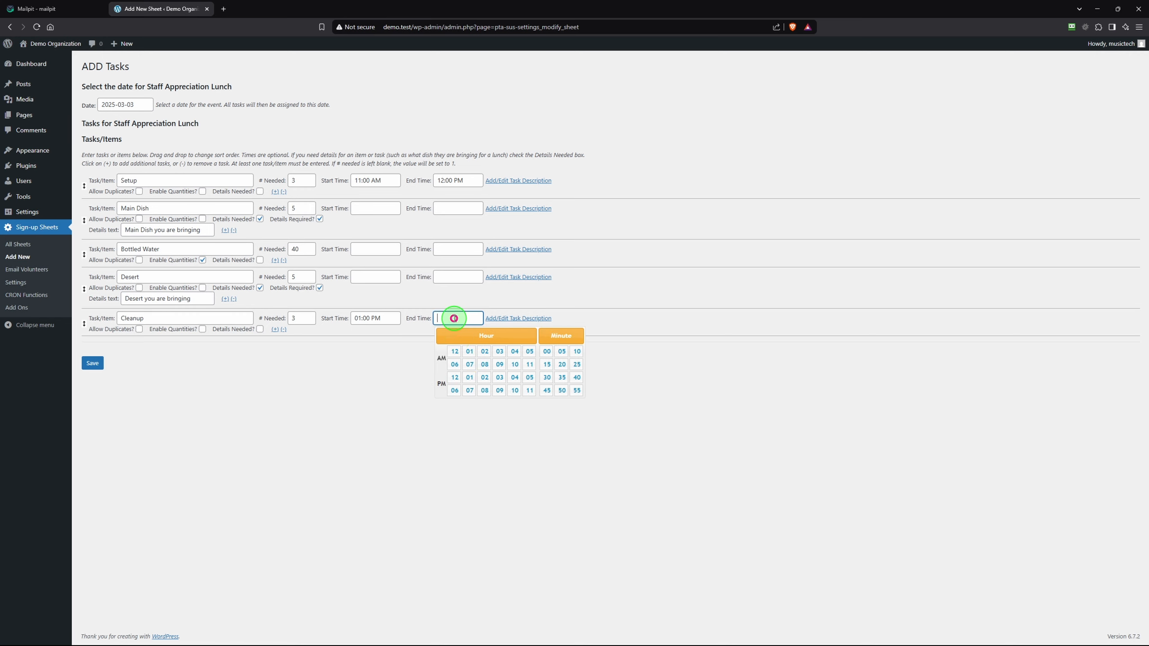
left_click(484, 377)
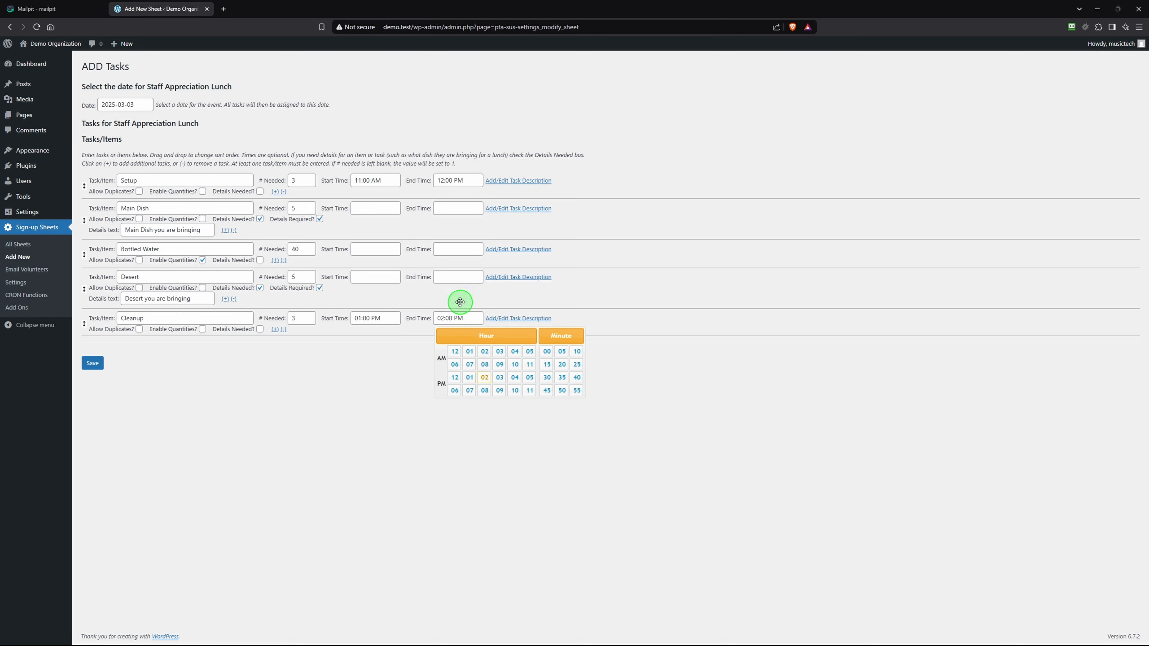
left_click(306, 395)
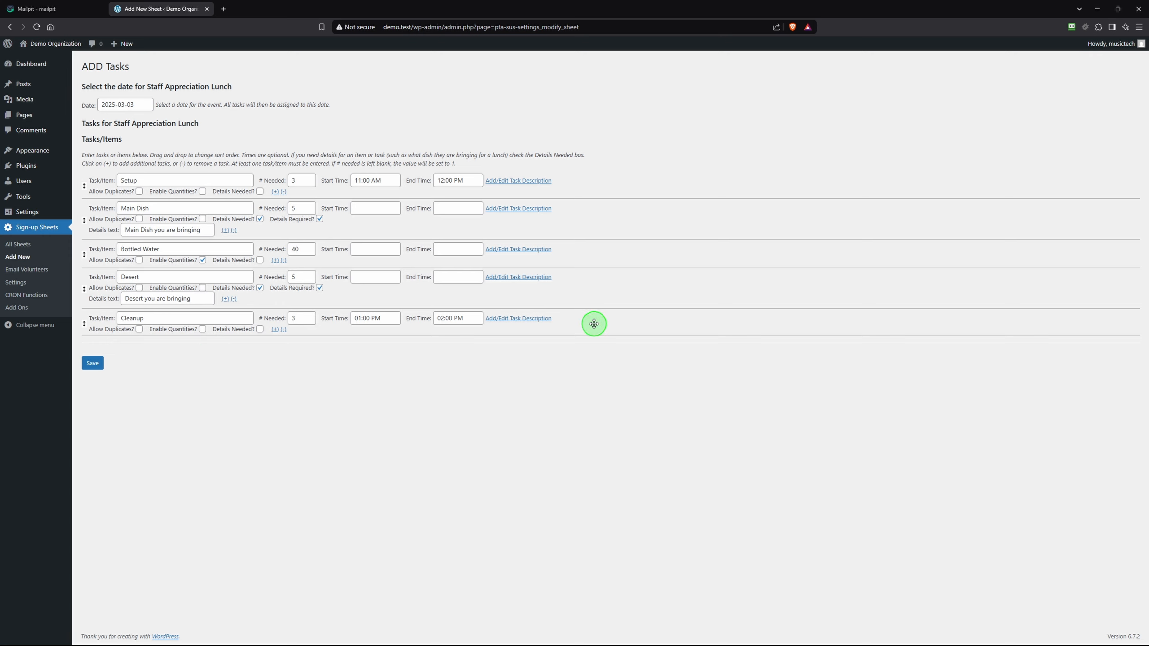
Move Cleanup to second place under Setup, save the tasks, and start a new page
left_click_drag(593, 322, 613, 206)
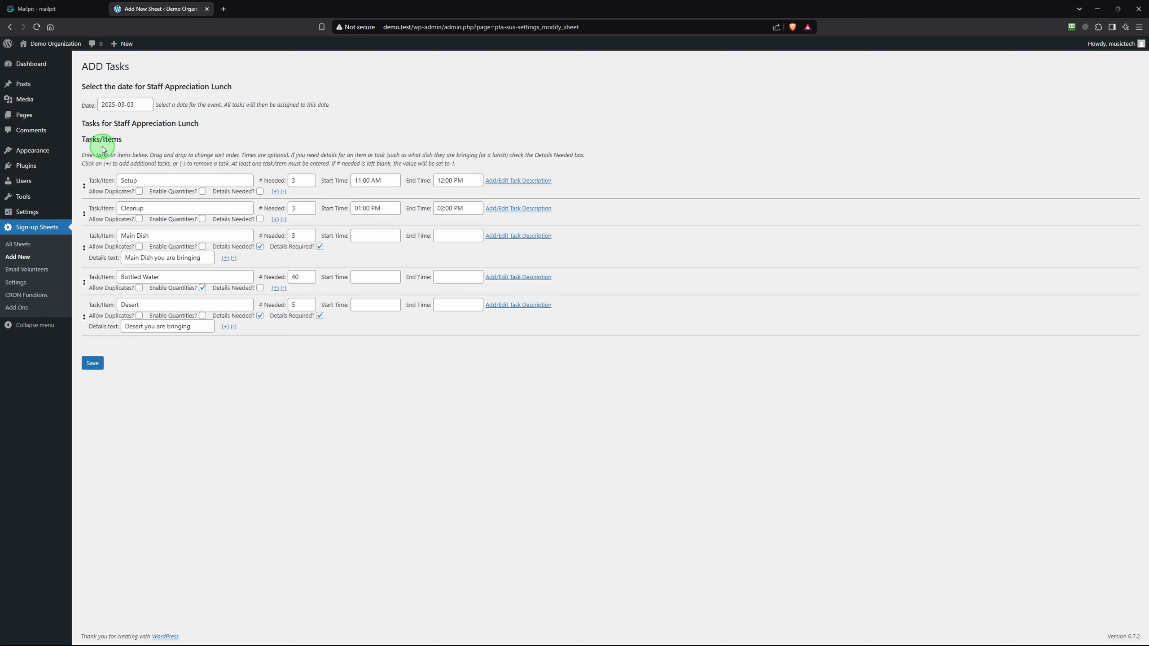
left_click(92, 364)
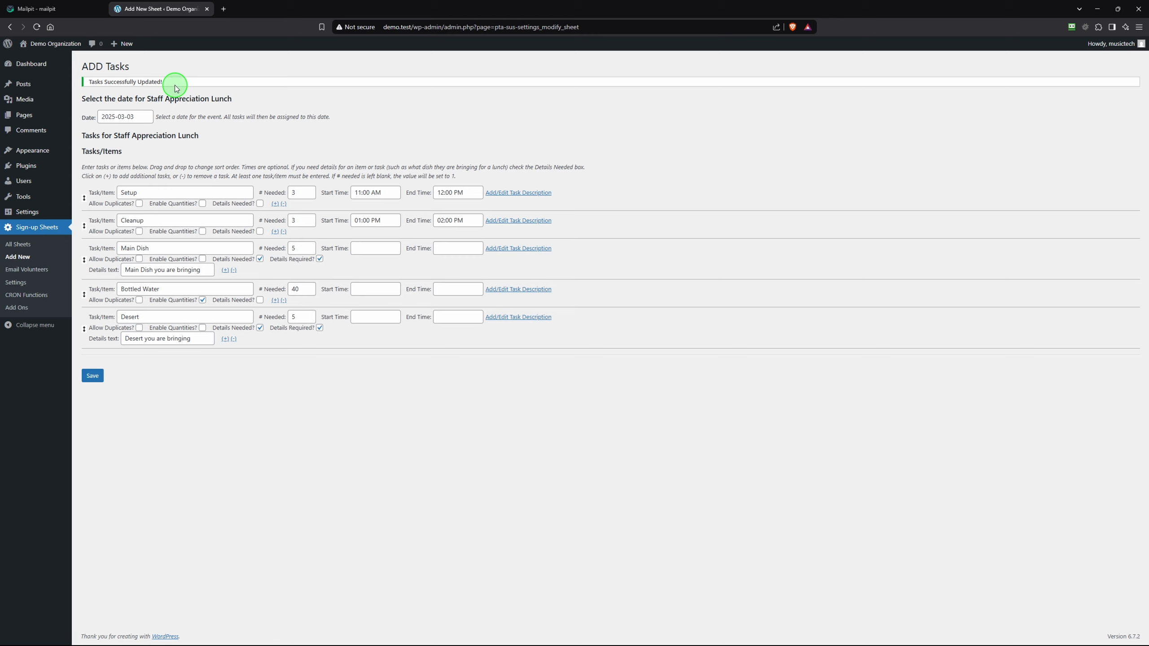
left_click(123, 45)
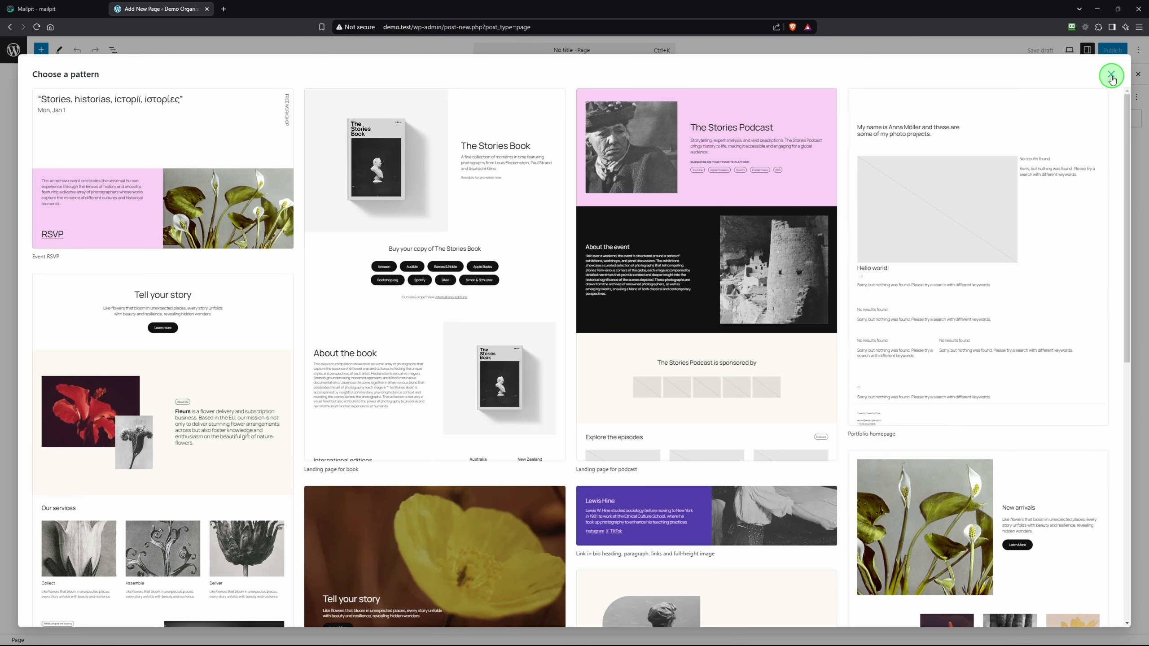
Create a blank page titled 'Volunteer' and insert the Sign Up Sheets block
left_click(1112, 77)
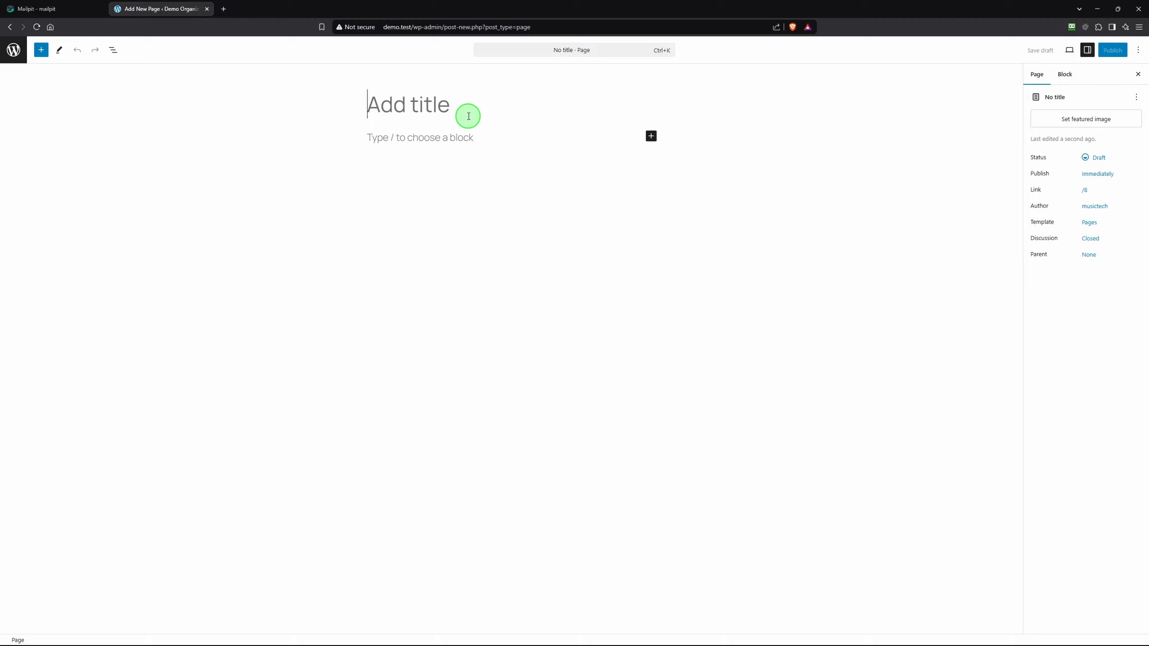
type("Volu")
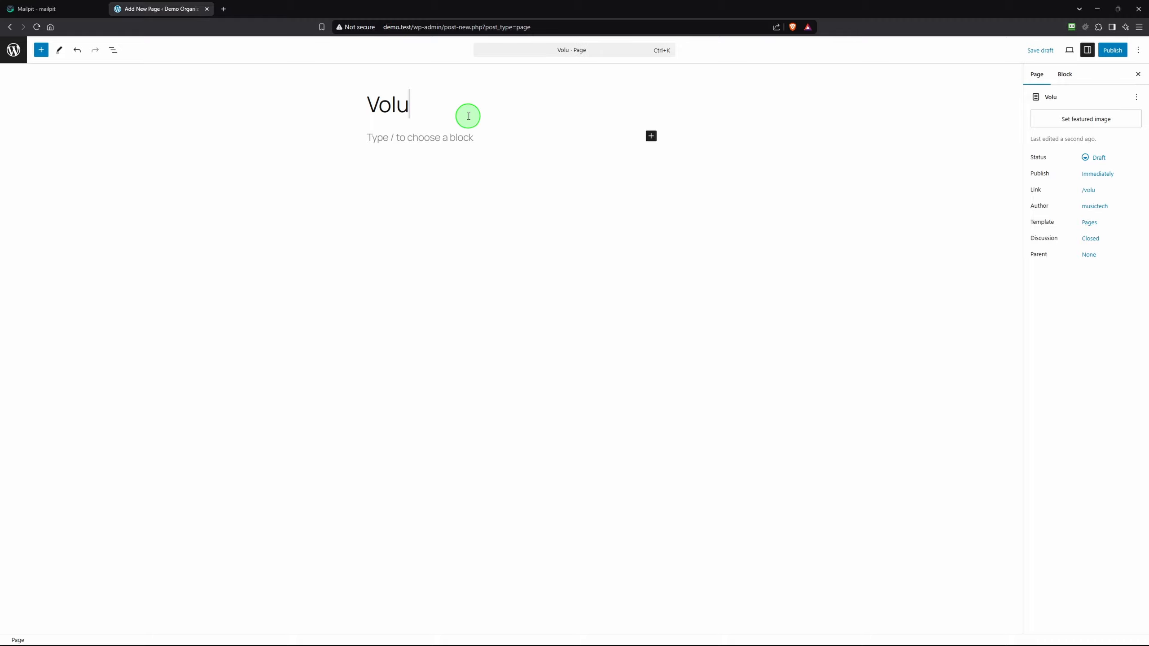
type("nteer")
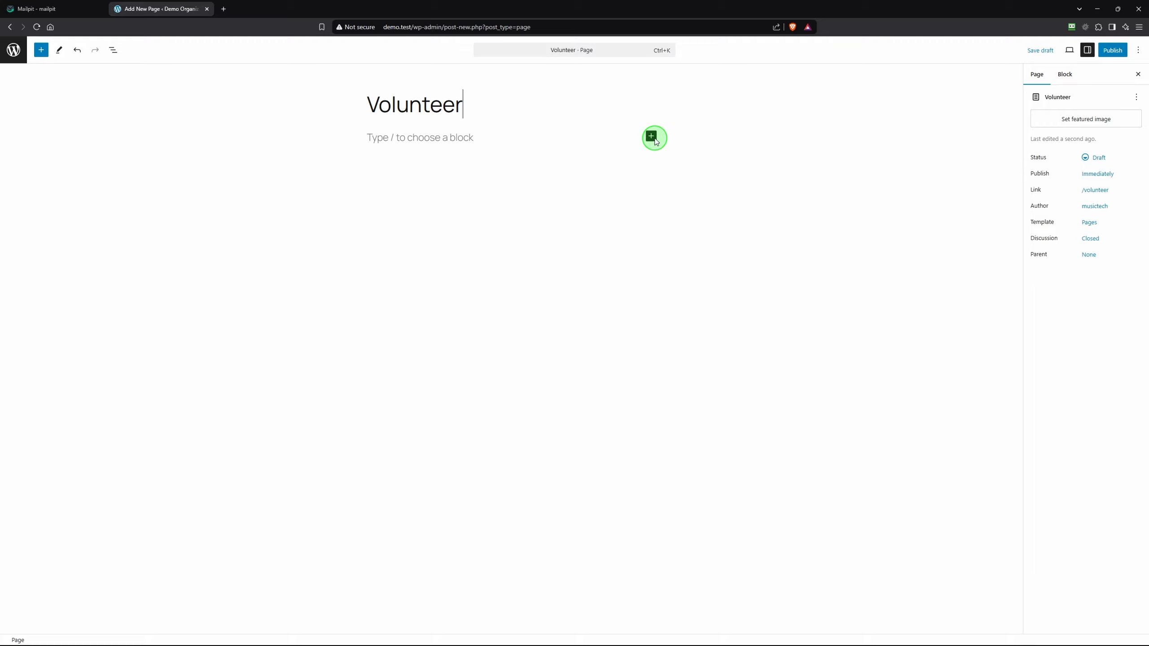
left_click(652, 136)
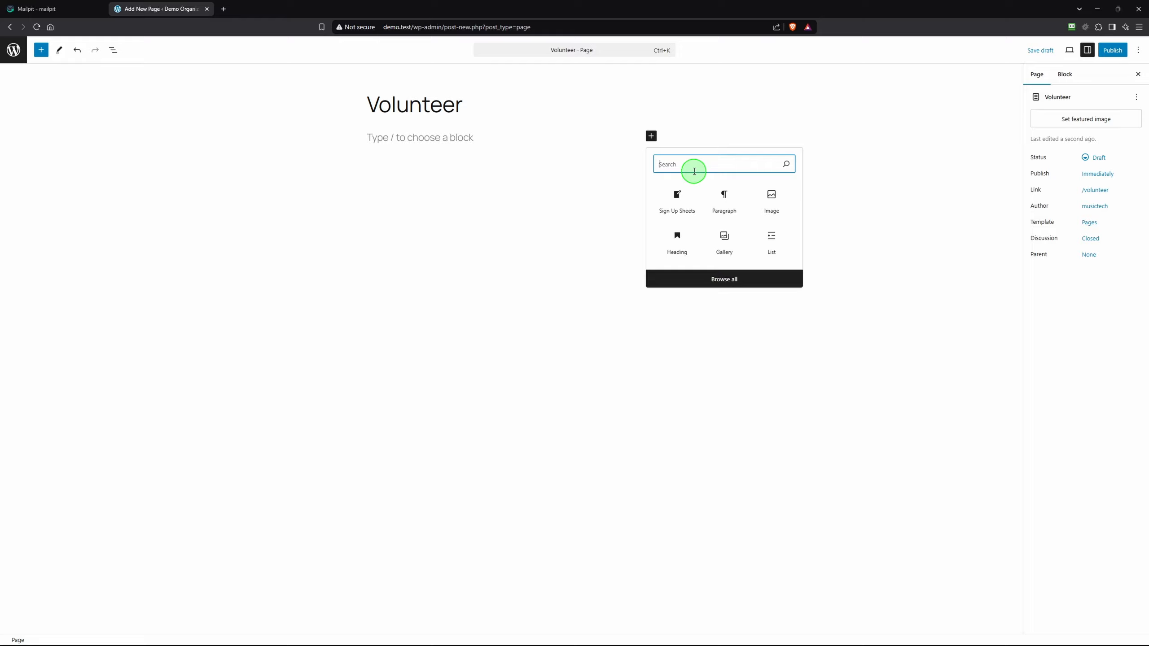
type("Sign Up")
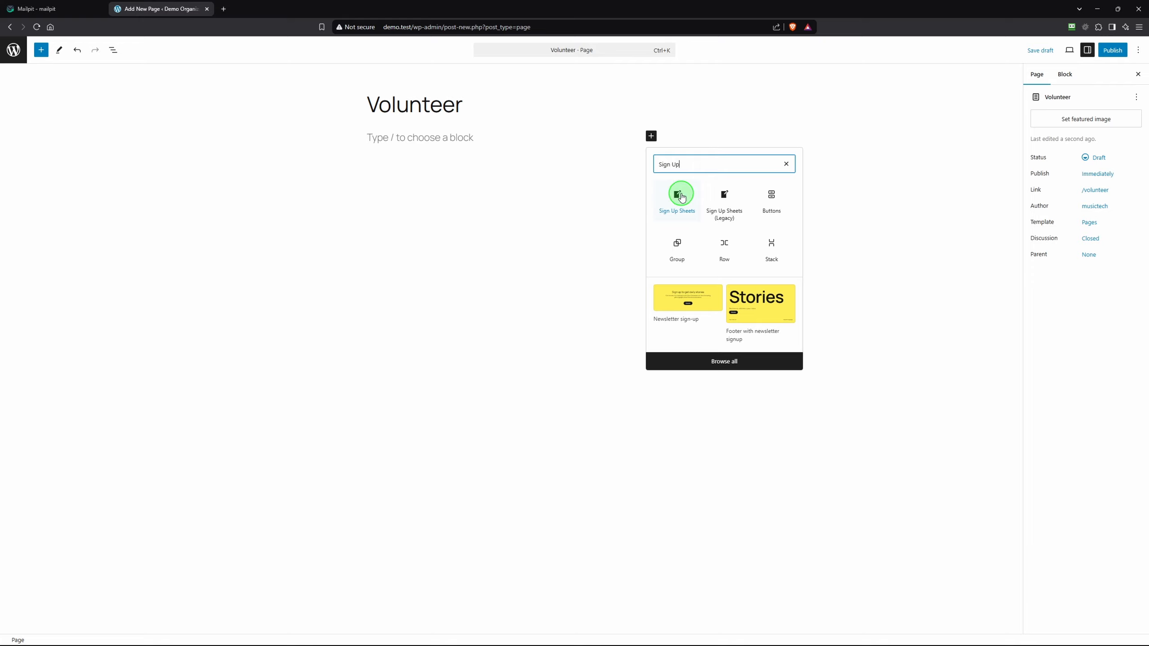
left_click(674, 195)
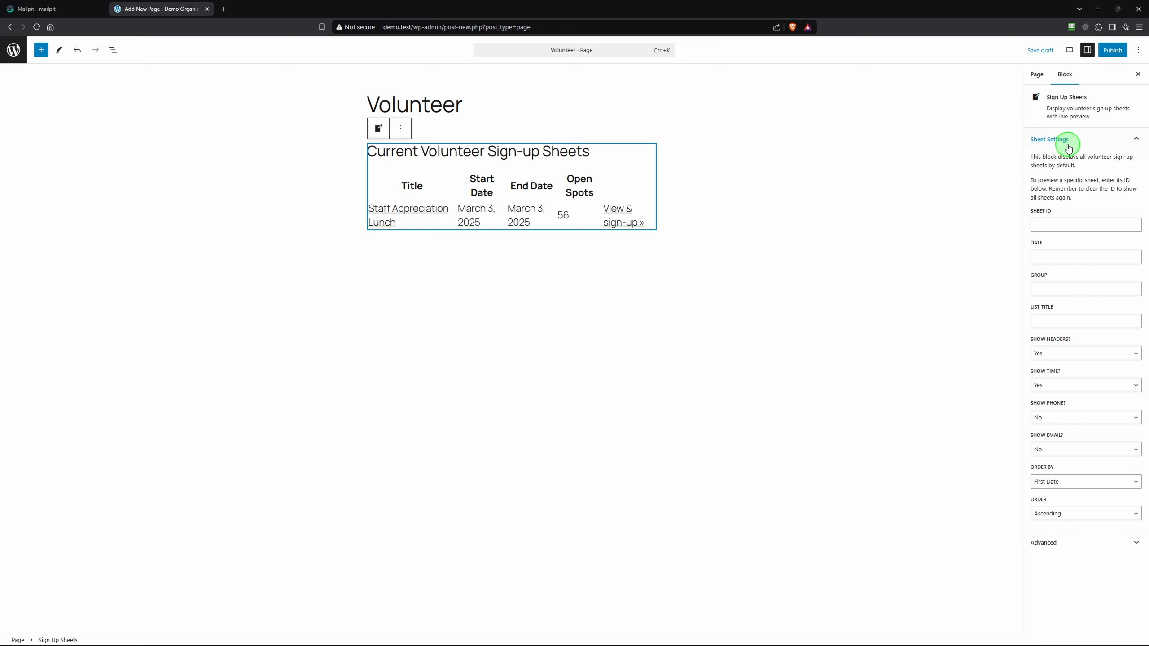
Publish the Volunteer page, view it live, then go back to the admin Dashboard
left_click(1111, 52)
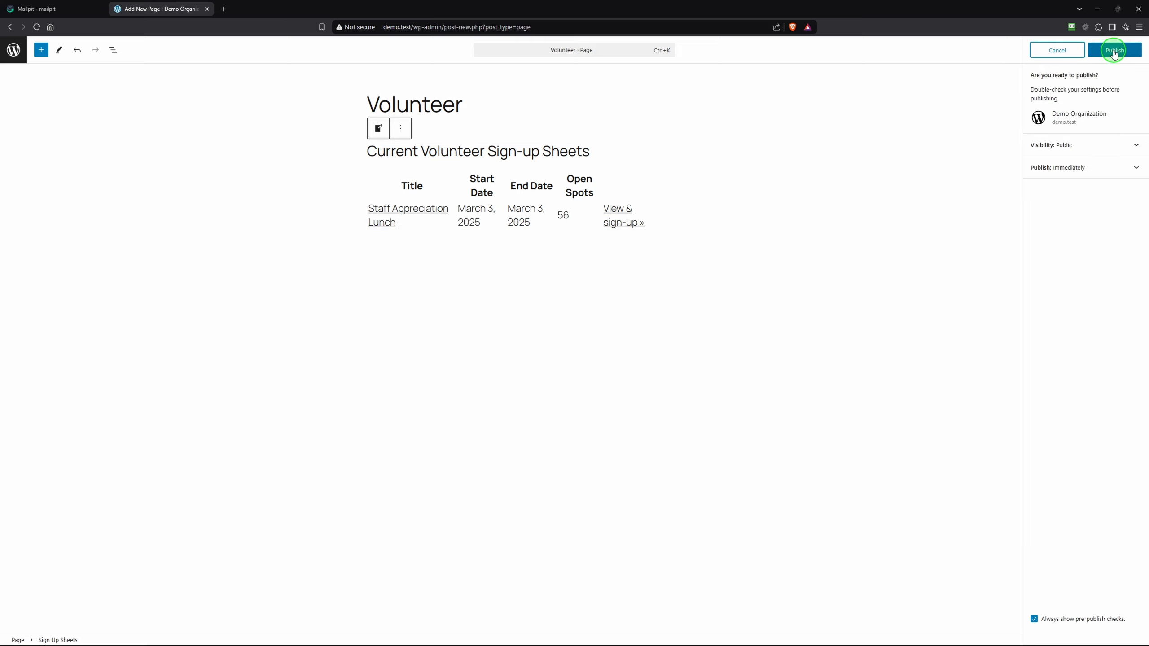
left_click(1113, 52)
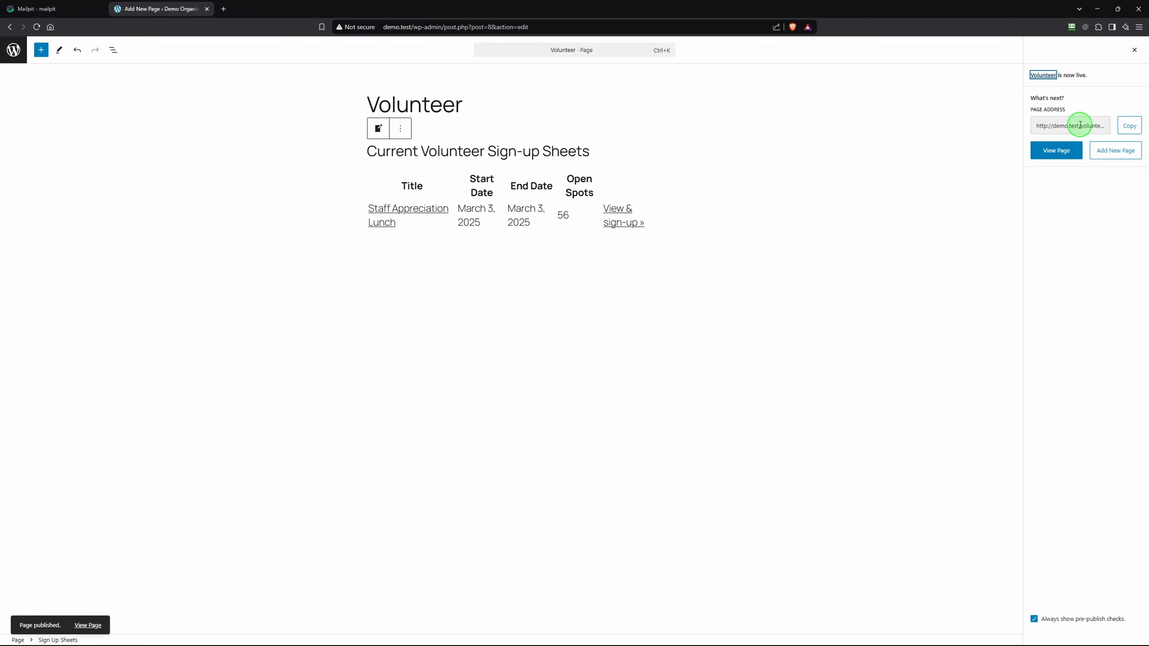
left_click(1054, 156)
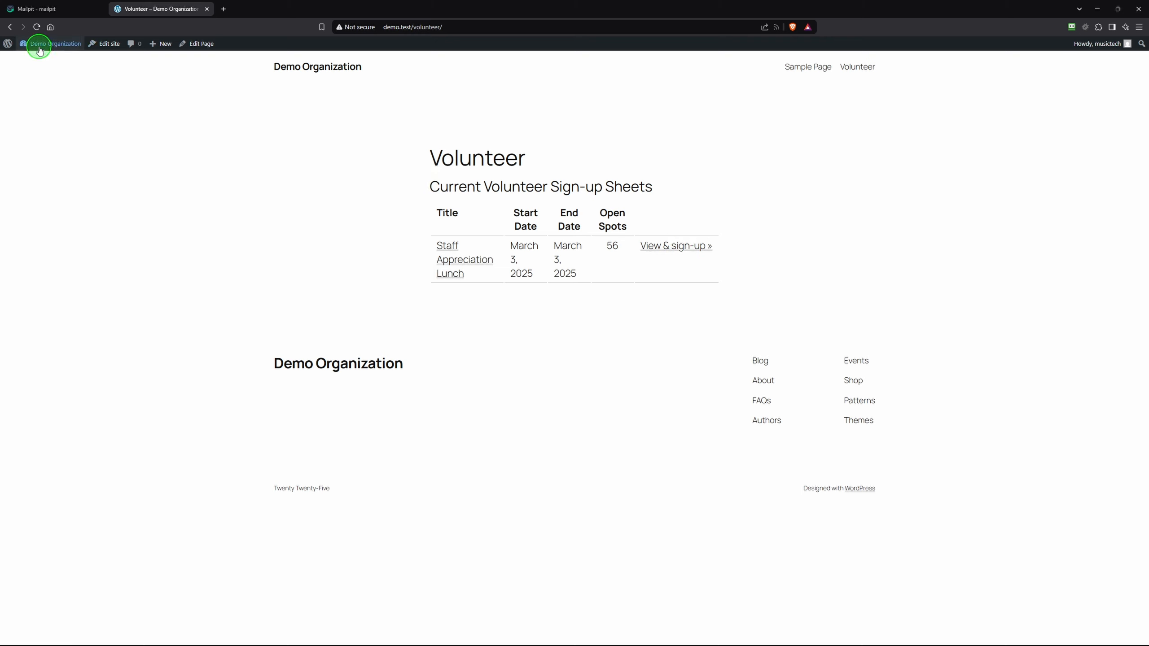
mouse_move(41, 43)
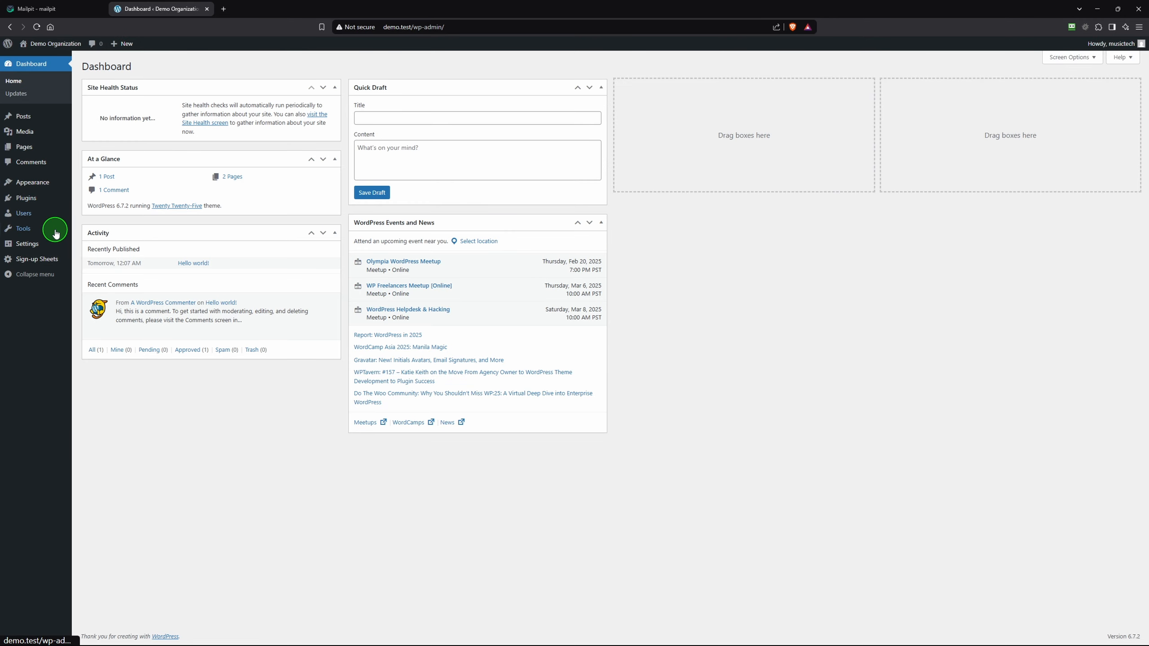
In Sign-up Sheets Settings, set Volunteer as the sign-up page and tick Enable Mobile CSS
mouse_move(46, 262)
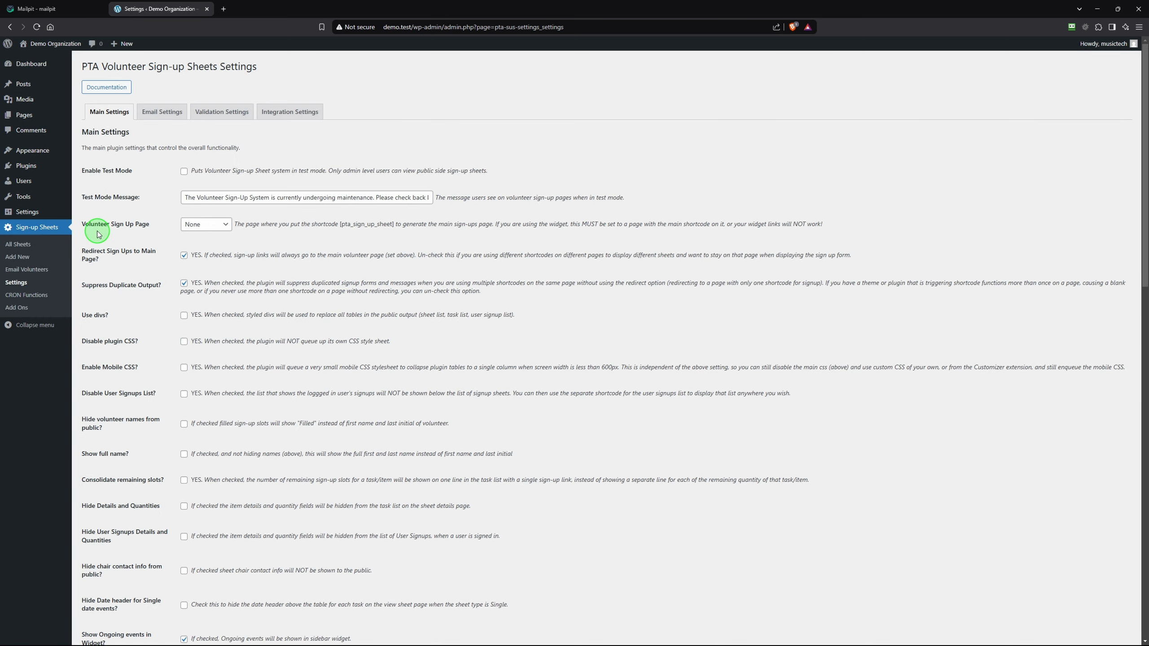
left_click(226, 227)
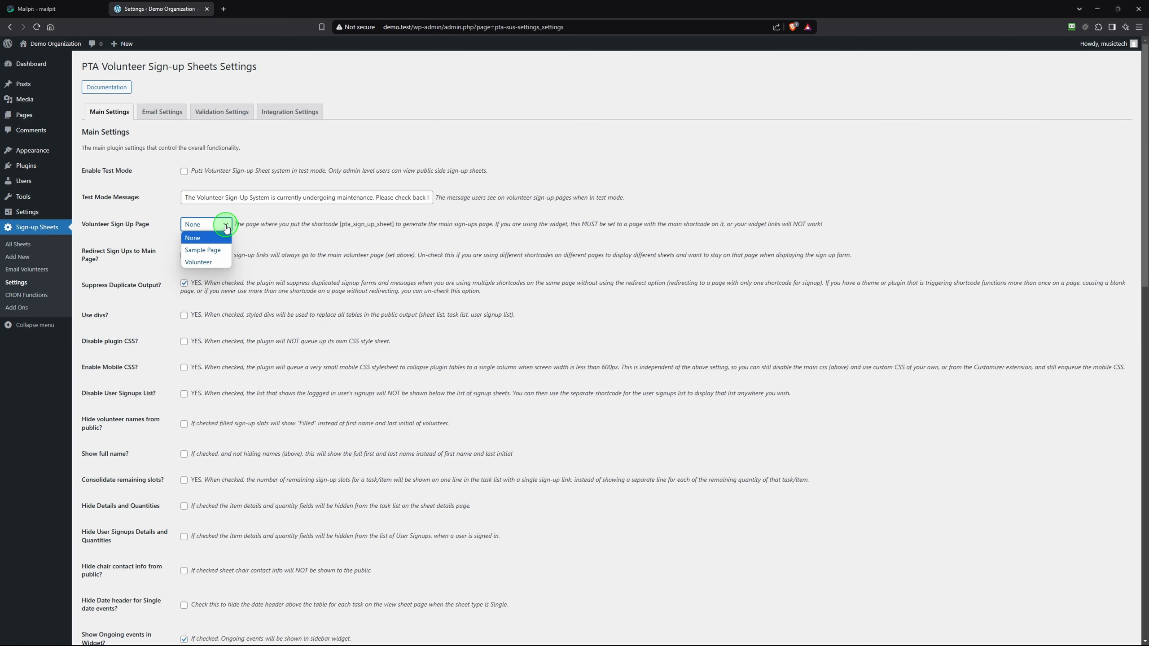
left_click(204, 262)
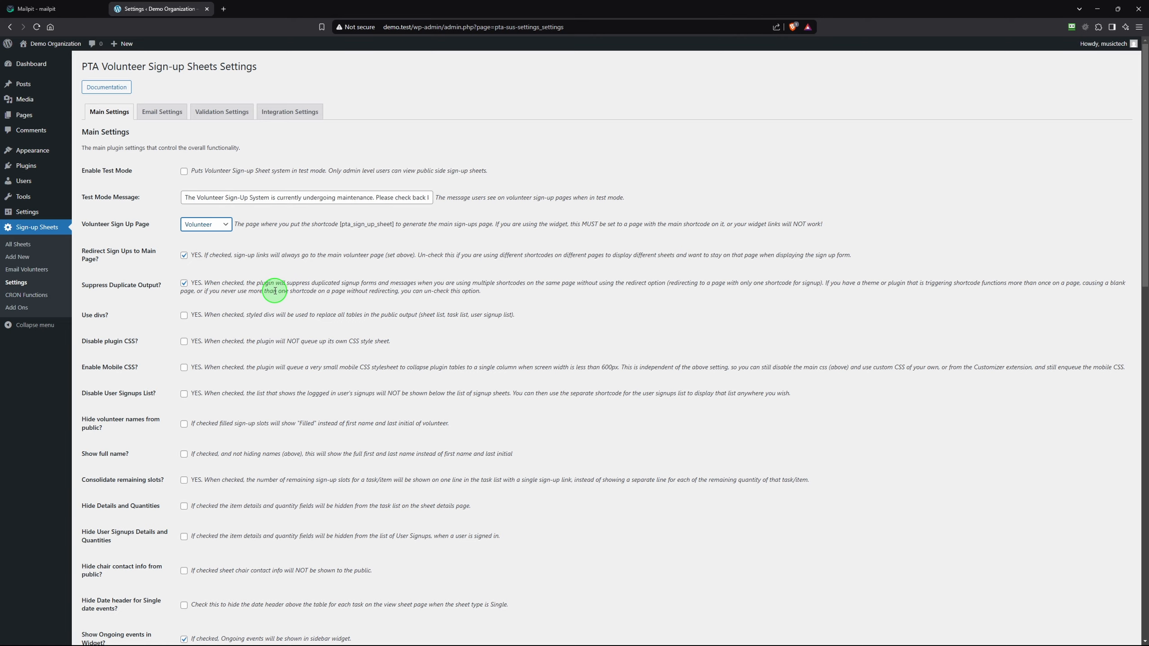
scroll(272, 290, "down", 1)
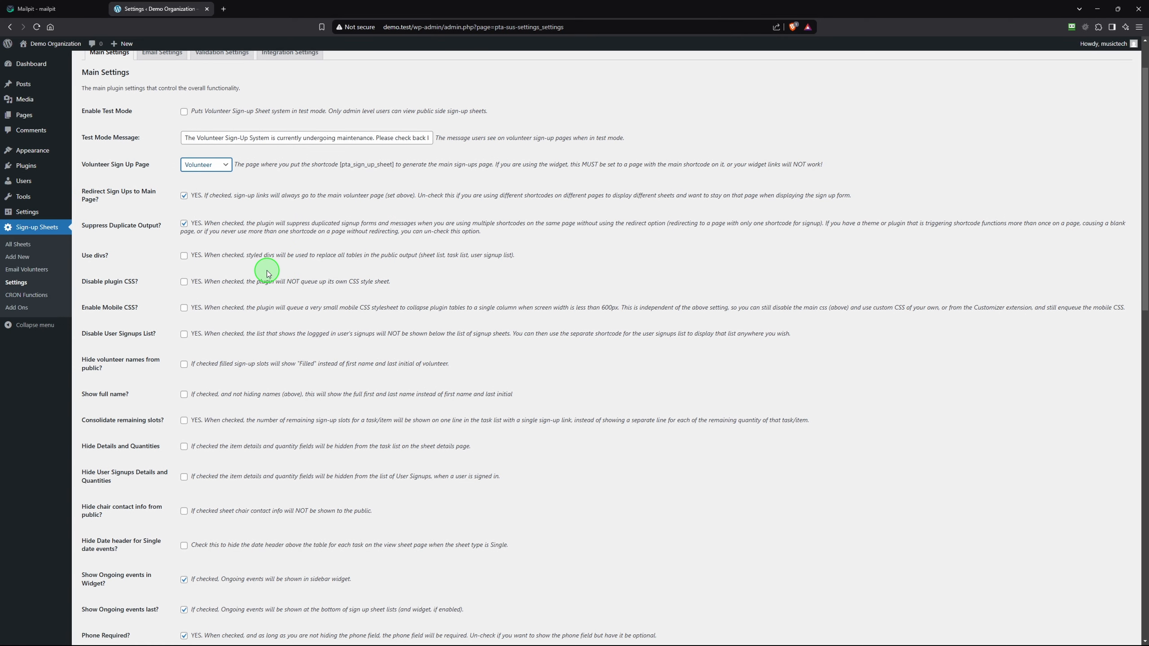
left_click(183, 308)
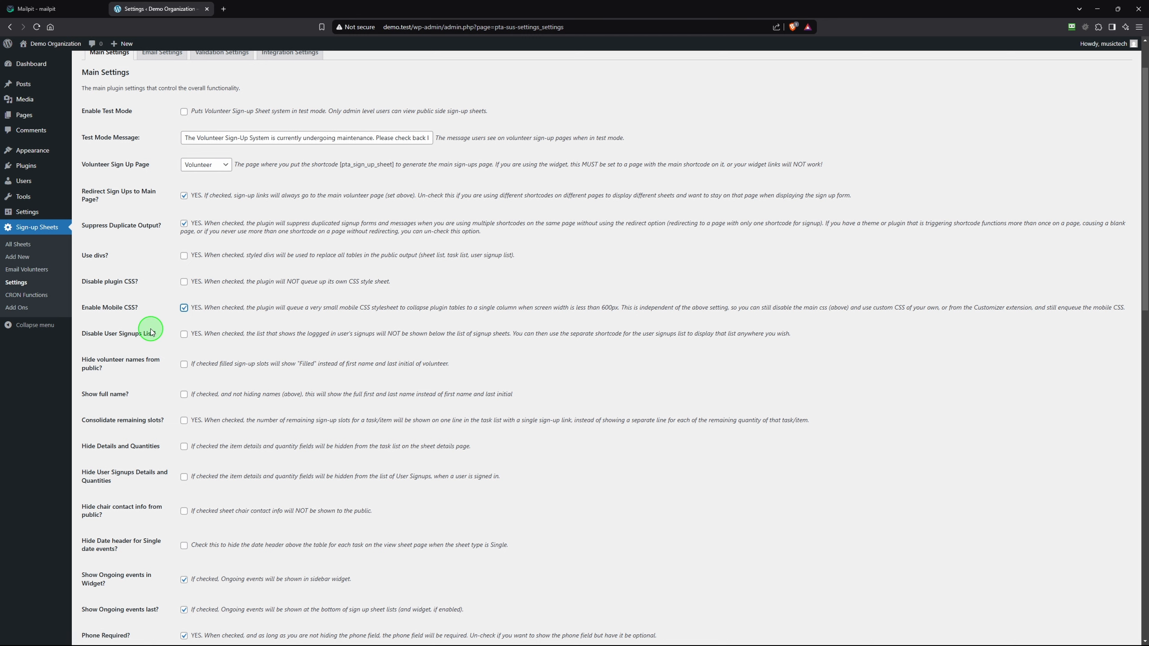
scroll(159, 379, "down", 2)
Untick Phone Required, tick Remove Phone field from Signup form, and save the main settings
scroll(162, 384, "down", 3)
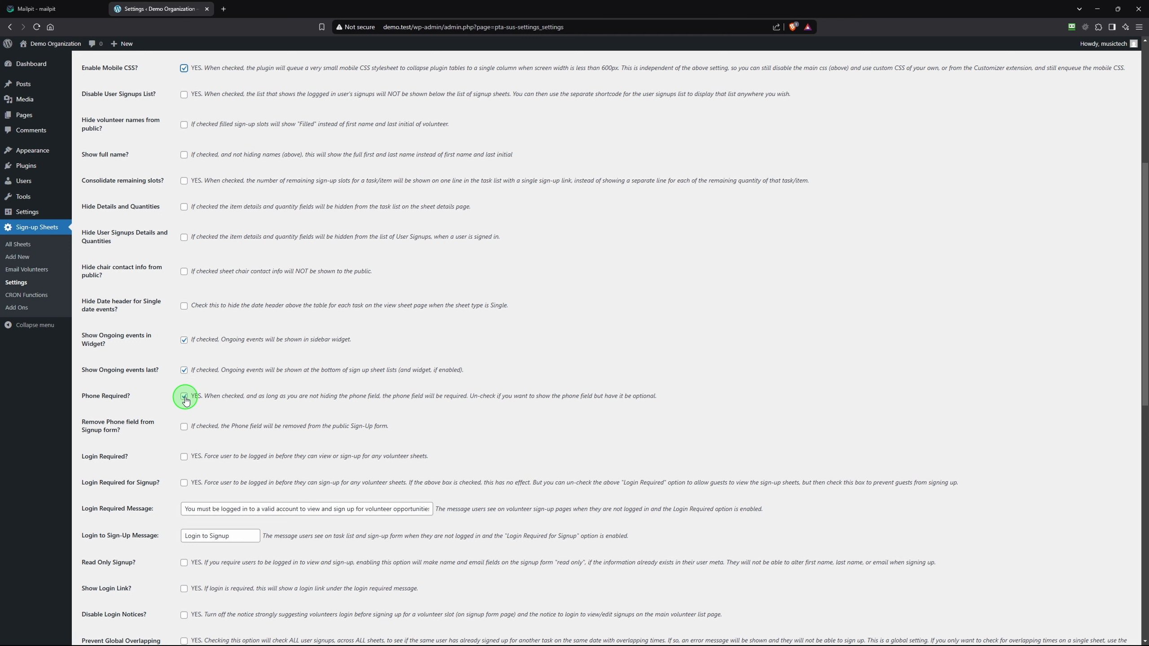
left_click(184, 397)
left_click(183, 428)
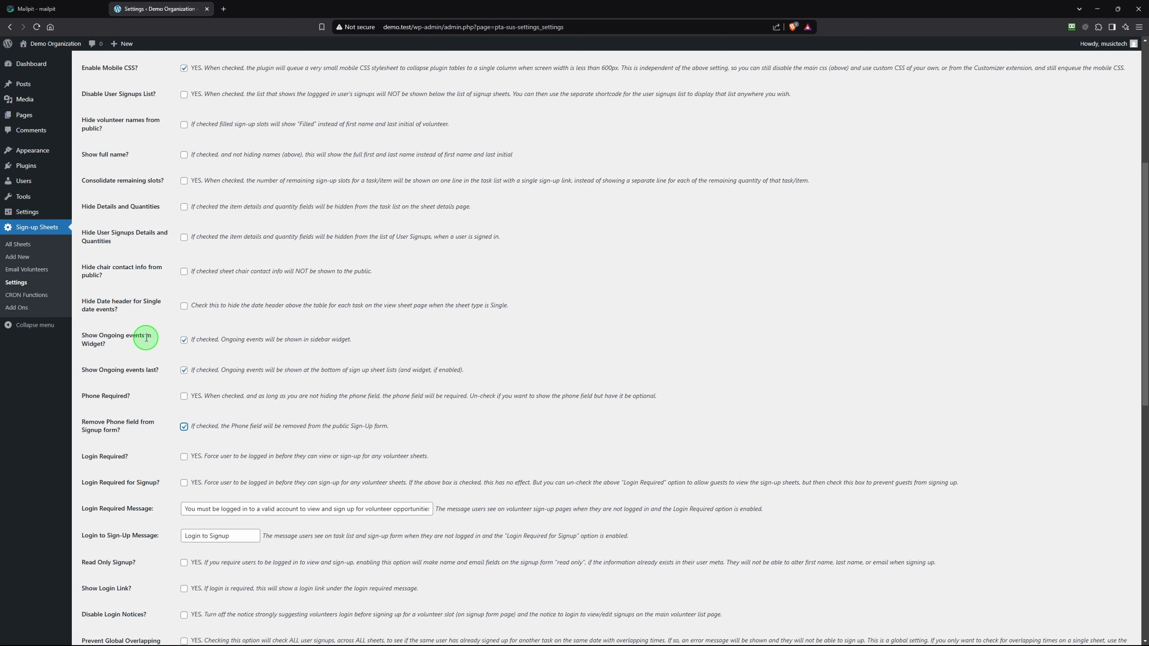
scroll(147, 337, "down", 3)
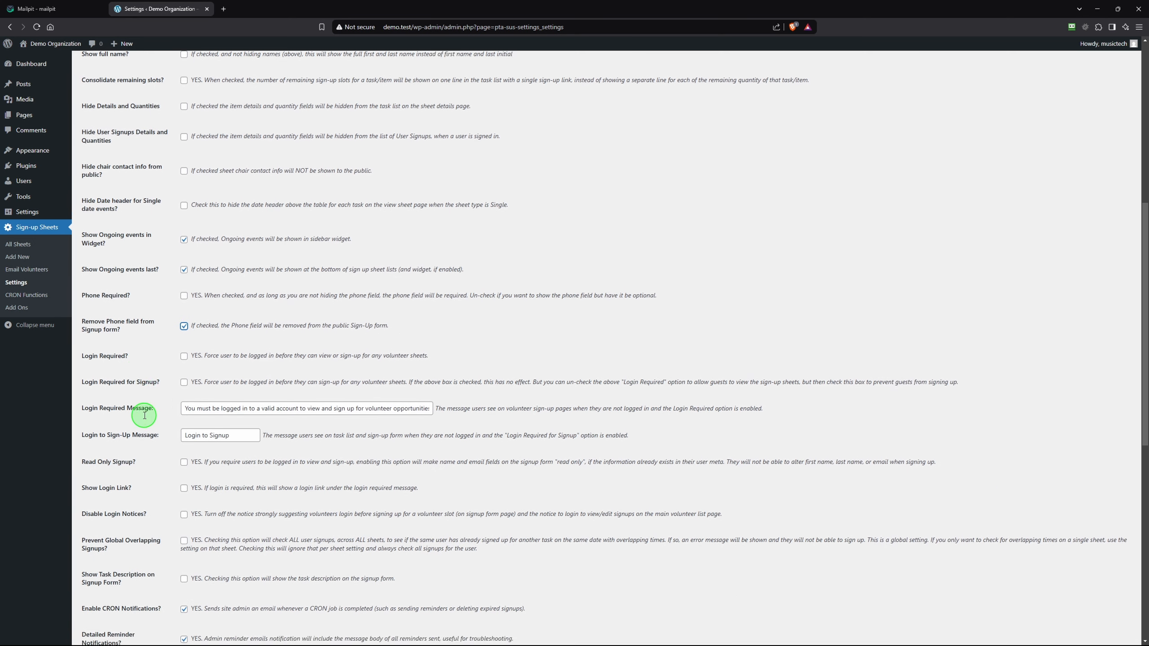
scroll(145, 416, "down", 6)
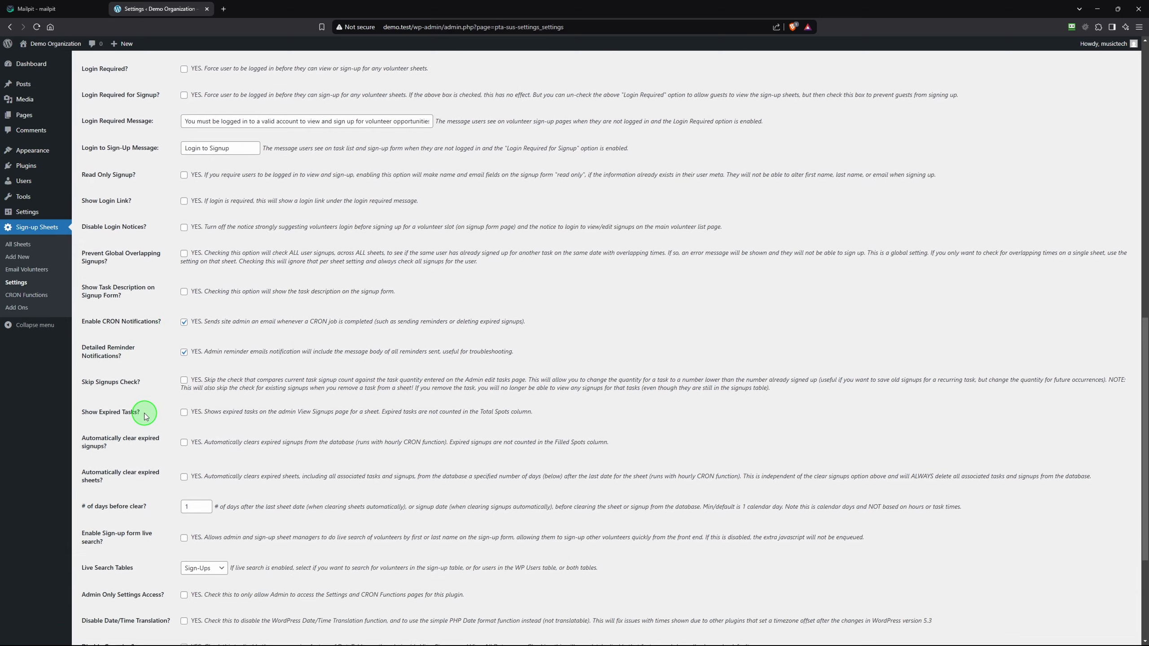
scroll(144, 413, "down", 4)
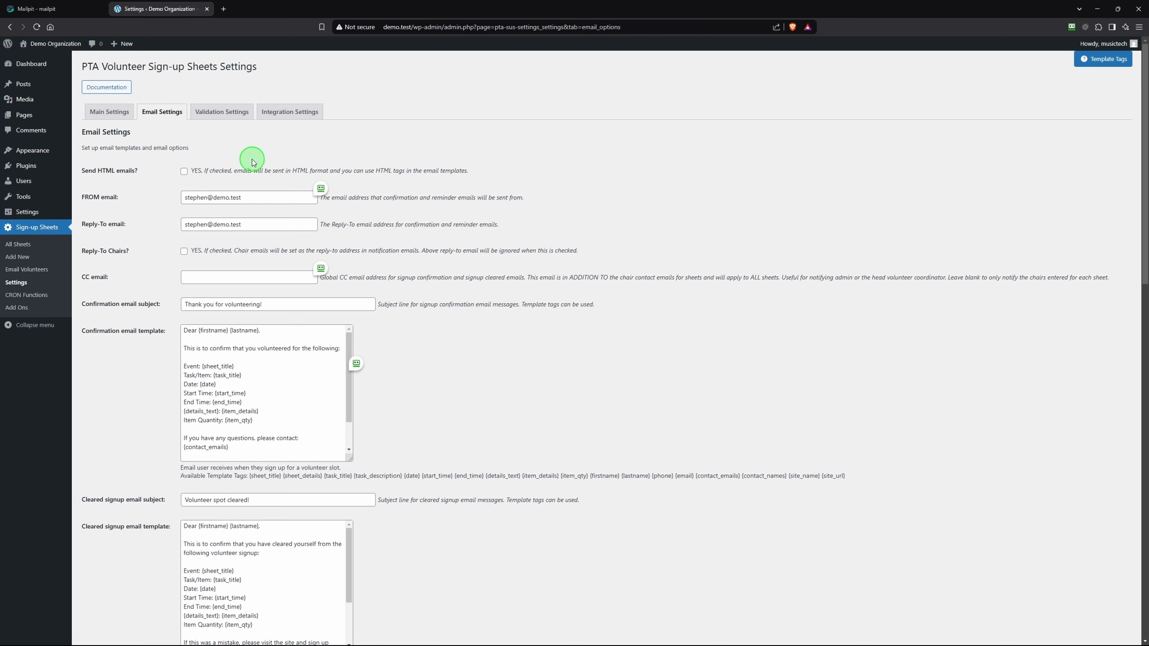
On the Email Settings tab, show the Template Tags list and copy the {sheet_title} tag
scroll(446, 265, "down", 2)
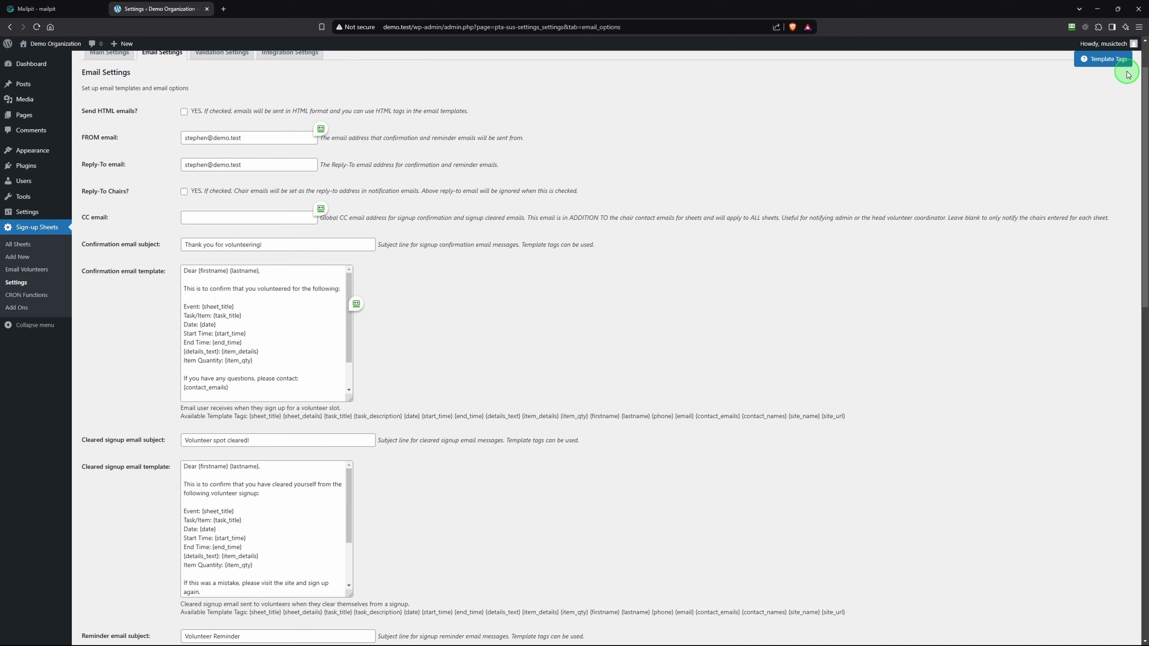
left_click(1086, 62)
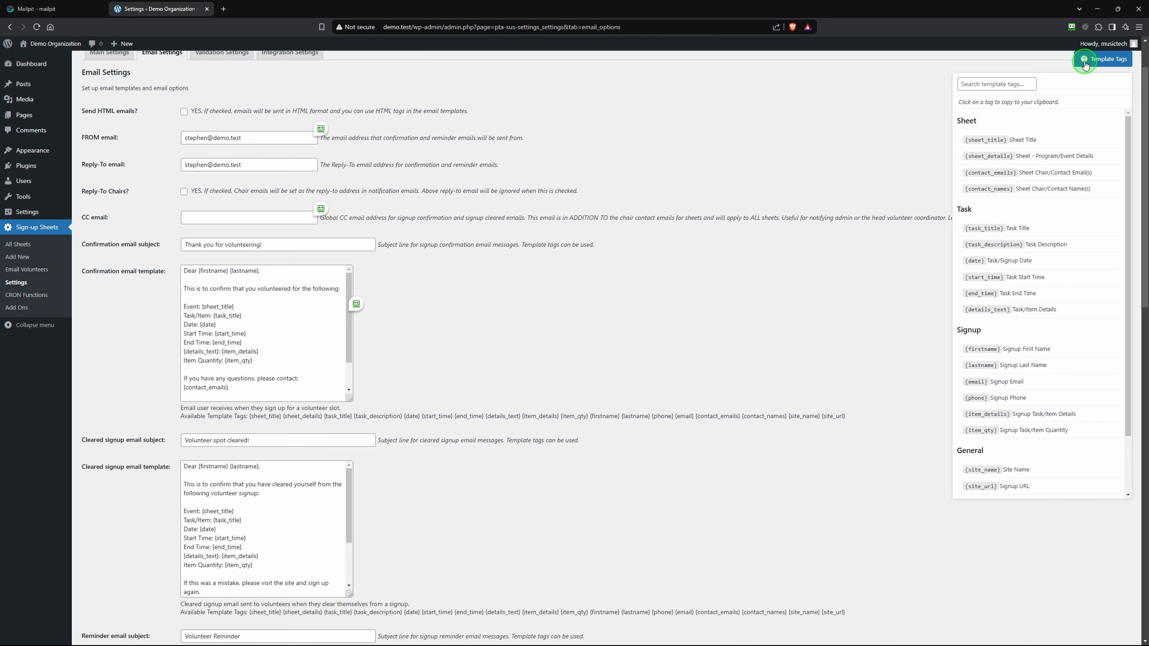
scroll(1018, 136, "down", 2)
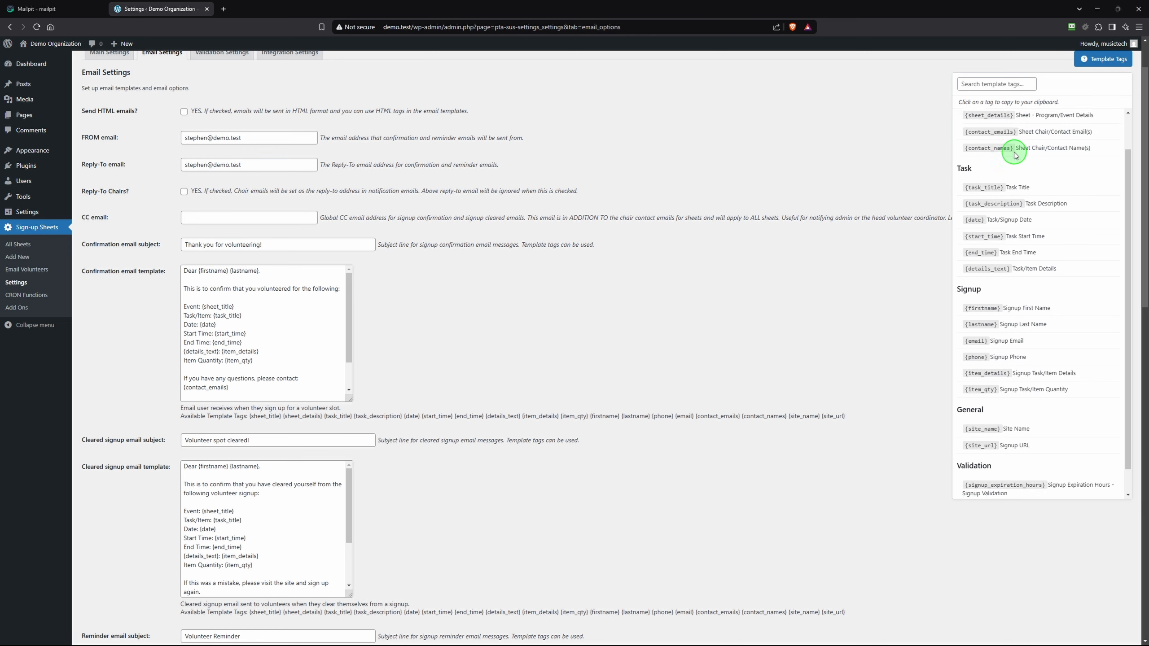
scroll(1016, 156, "up", 2)
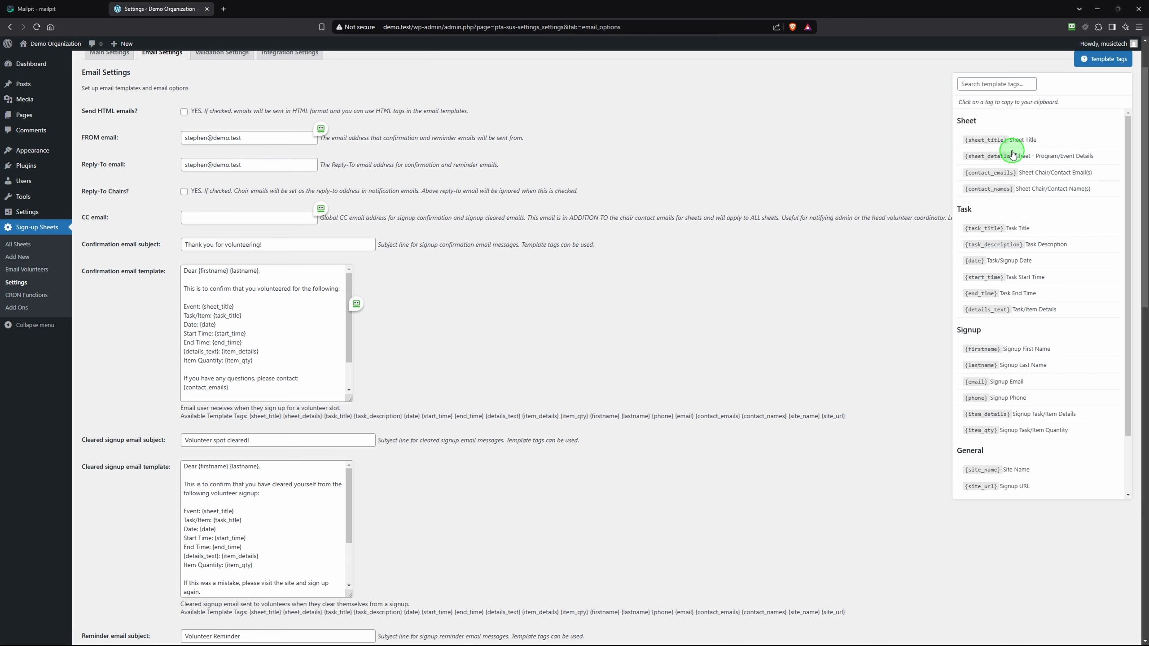
left_click(984, 142)
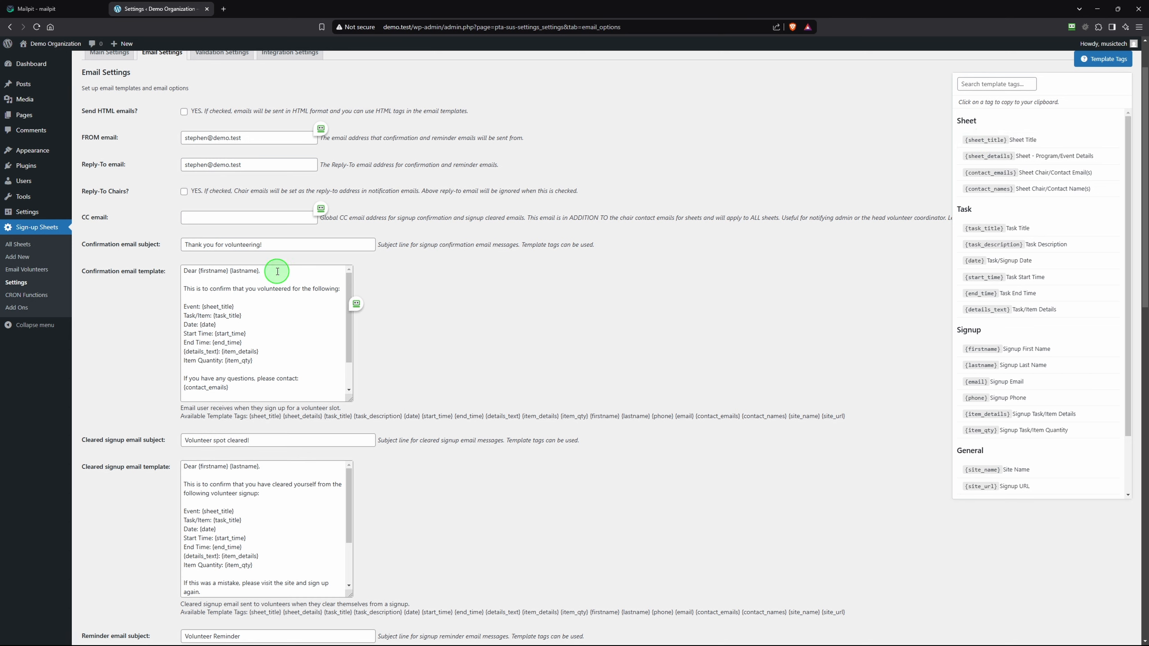
Test-paste {sheet_title} into the confirmation template, delete it, and close the tags list
left_click(238, 214)
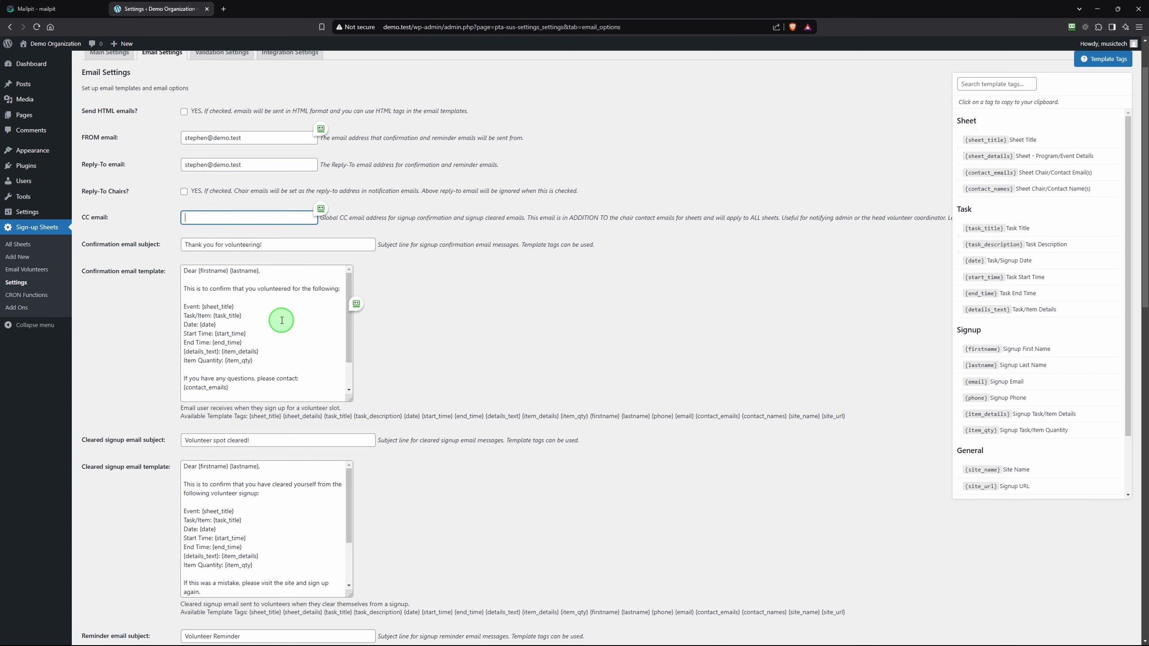
left_click(261, 292)
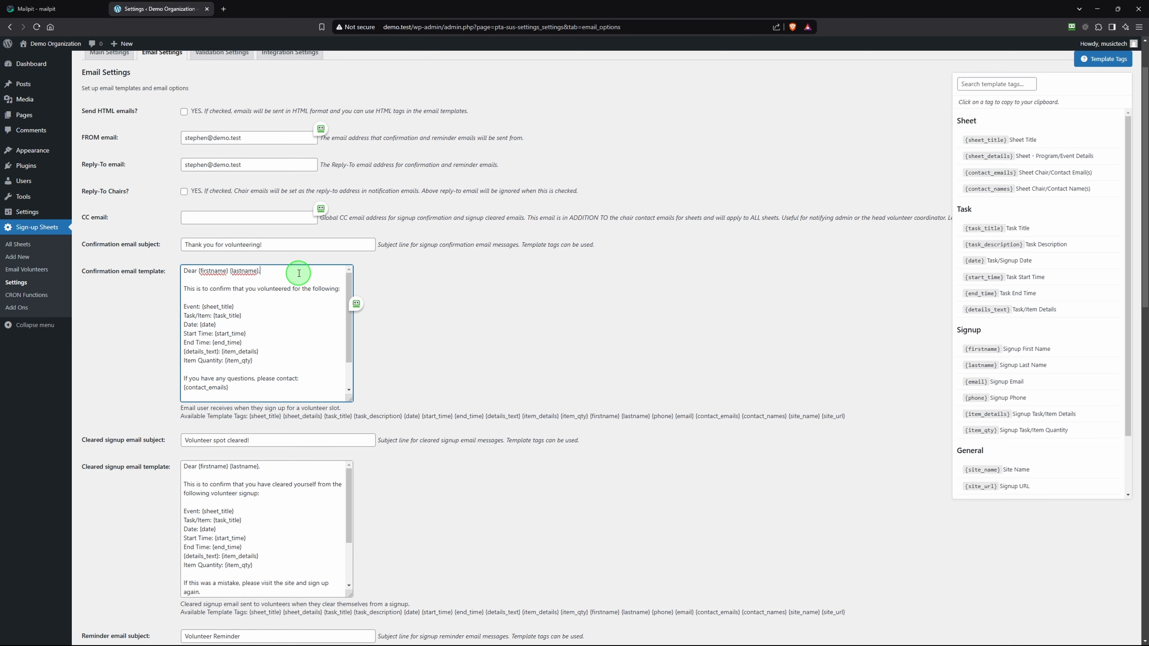
type("{sheet_title}")
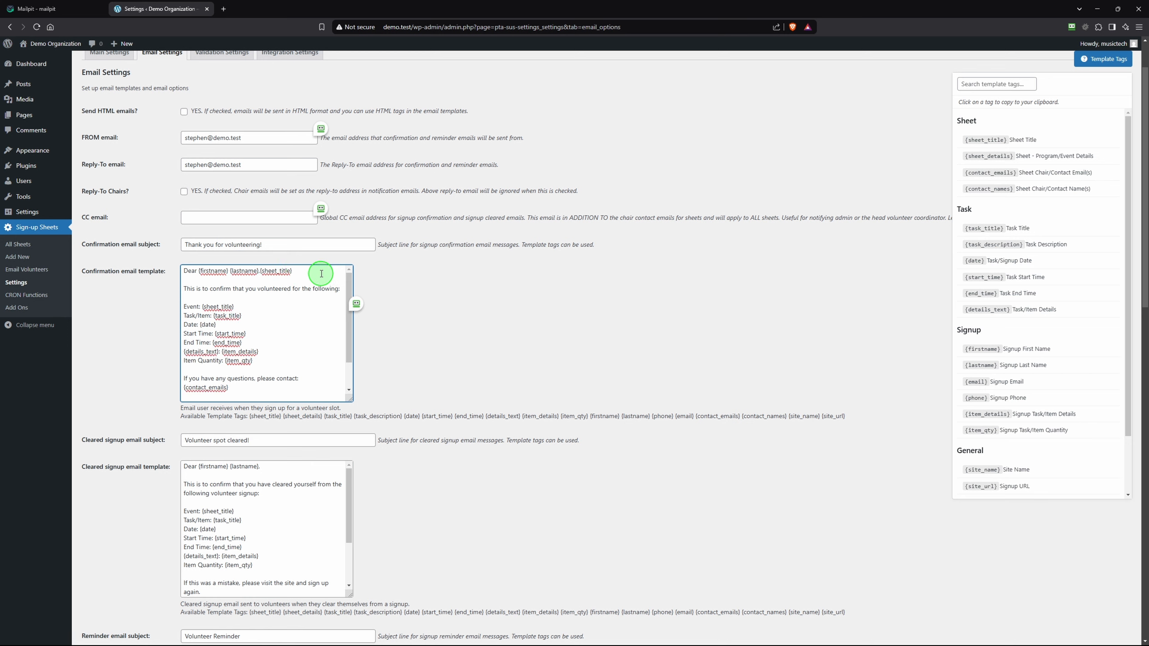
left_click_drag(296, 272, 265, 270)
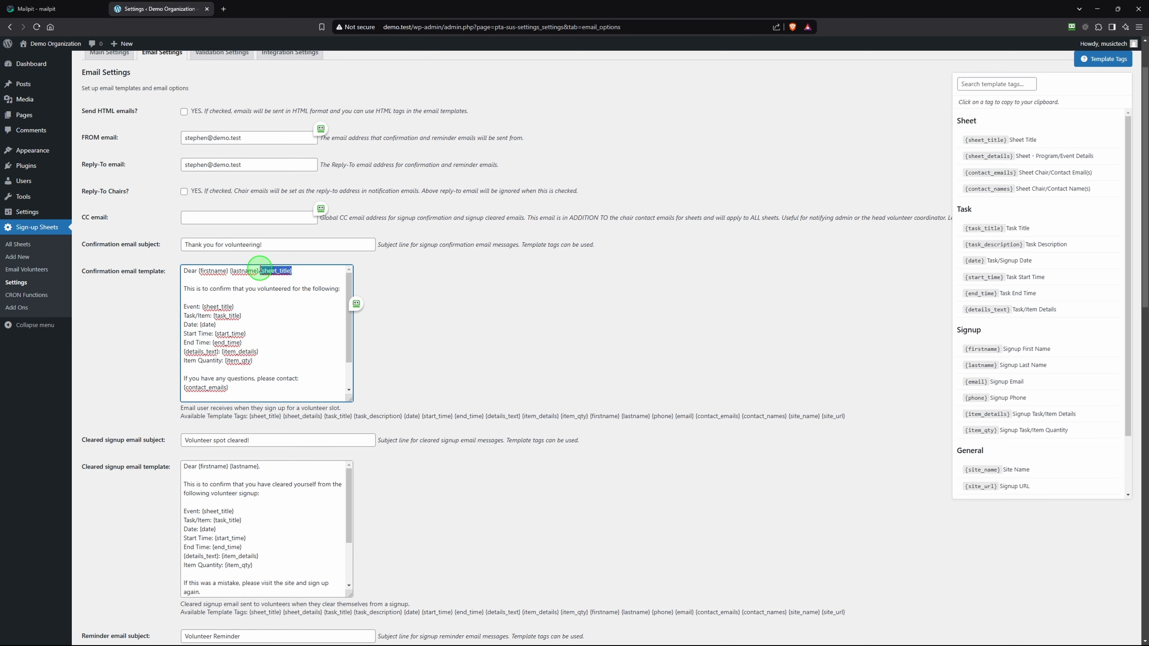
key("BackSpace")
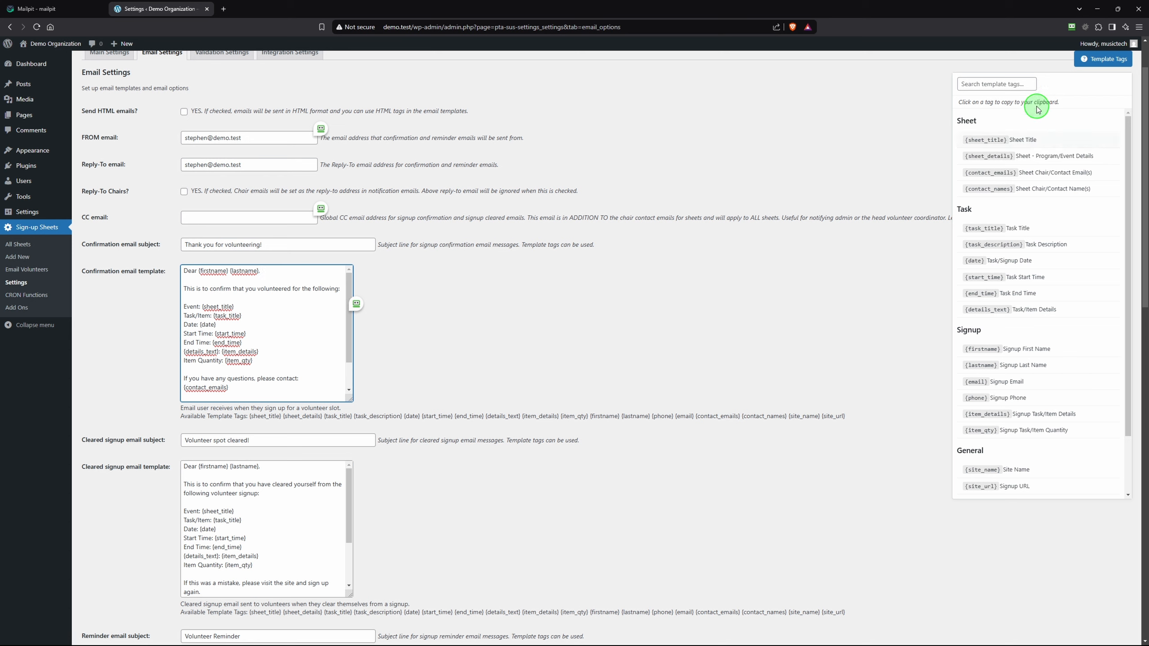
left_click(1007, 83)
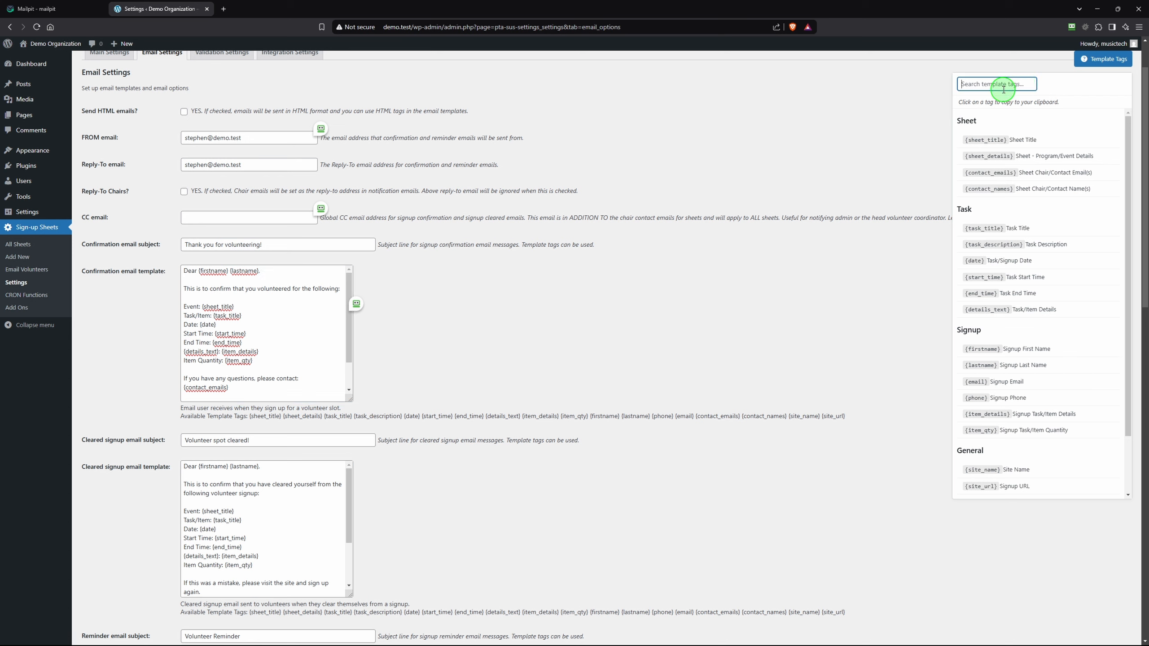
type("sheet")
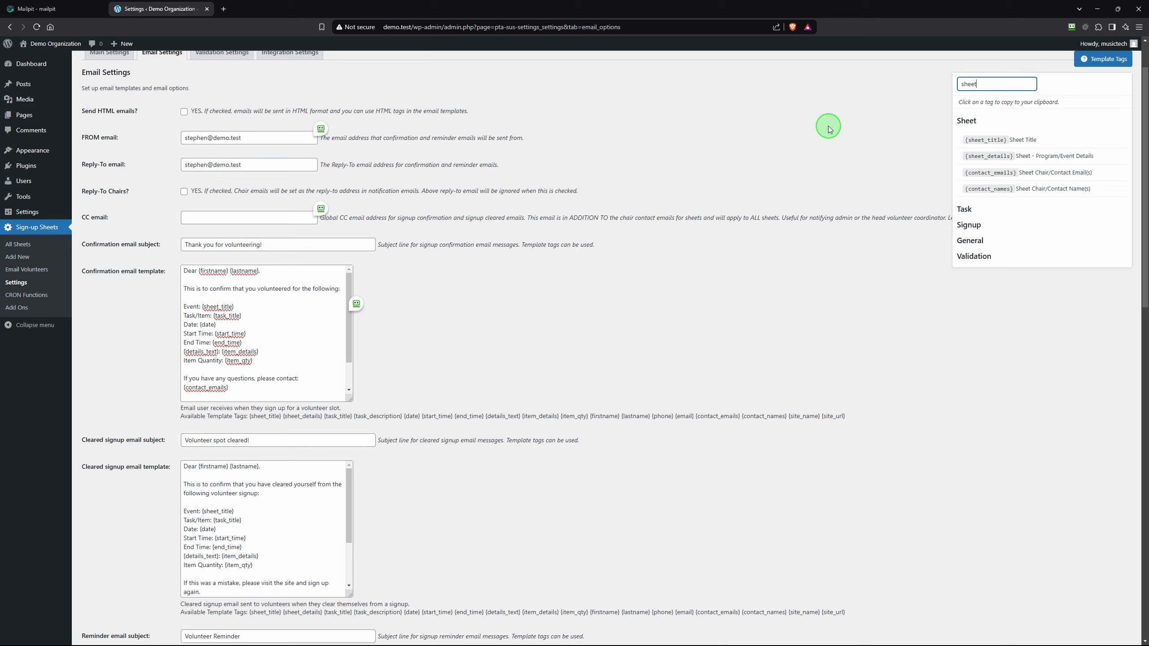
left_click(1114, 62)
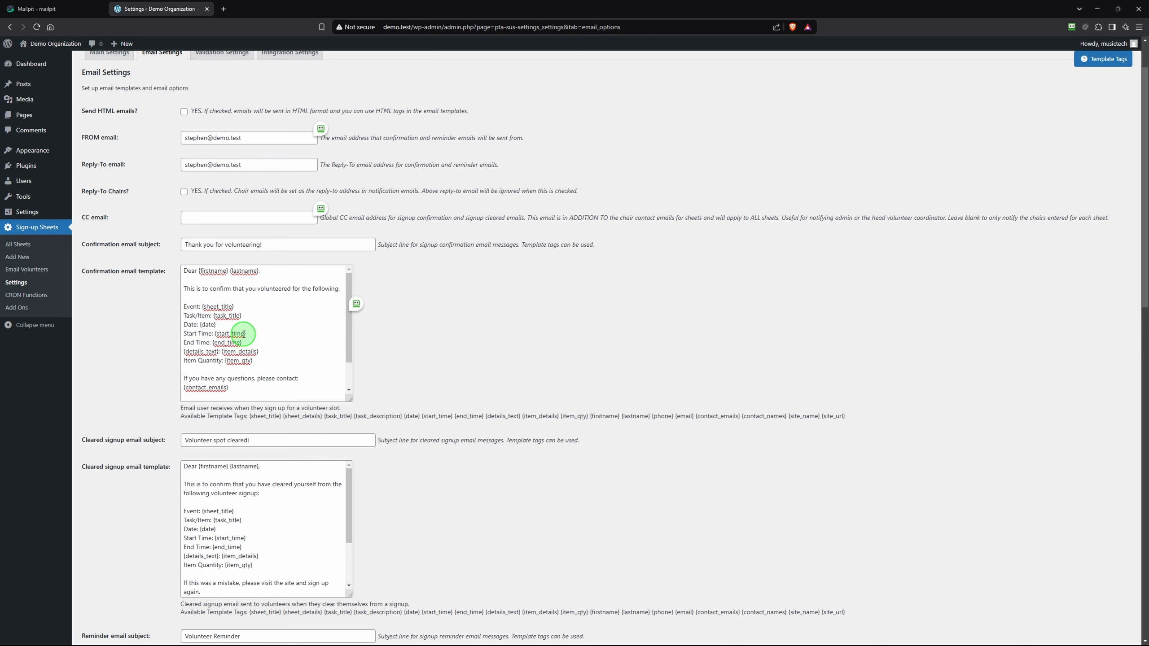
Enable 'Send HTML emails?' and review the confirmation, cleared-signup and reminder template fields
scroll(193, 318, "down", 2)
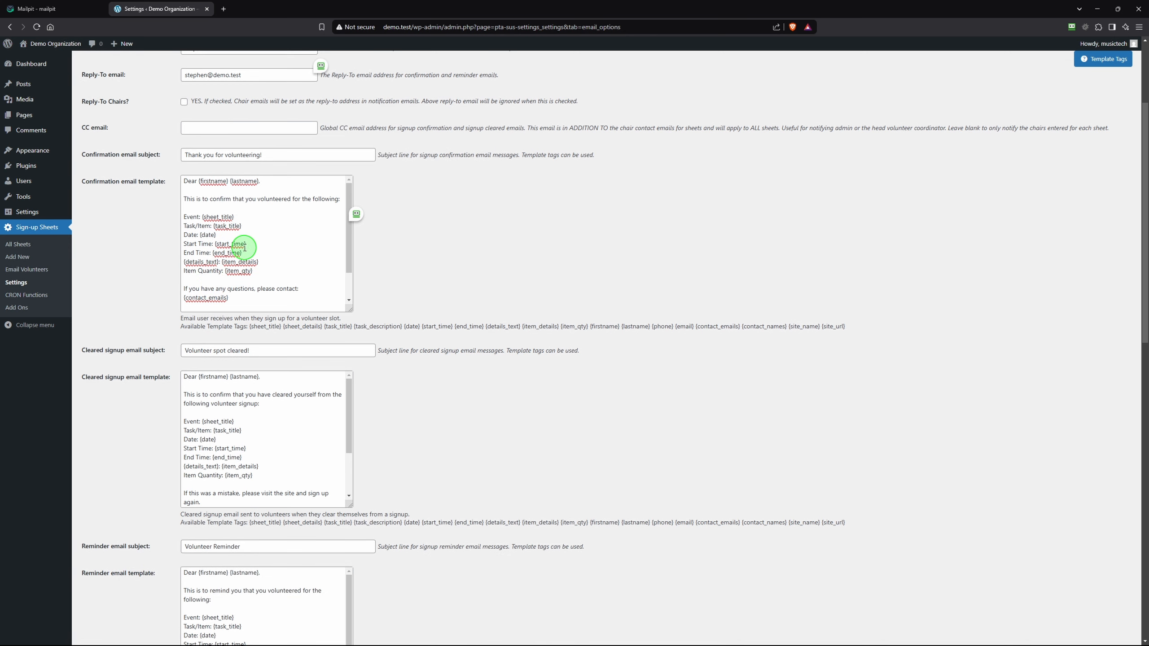
scroll(157, 245, "up", 3)
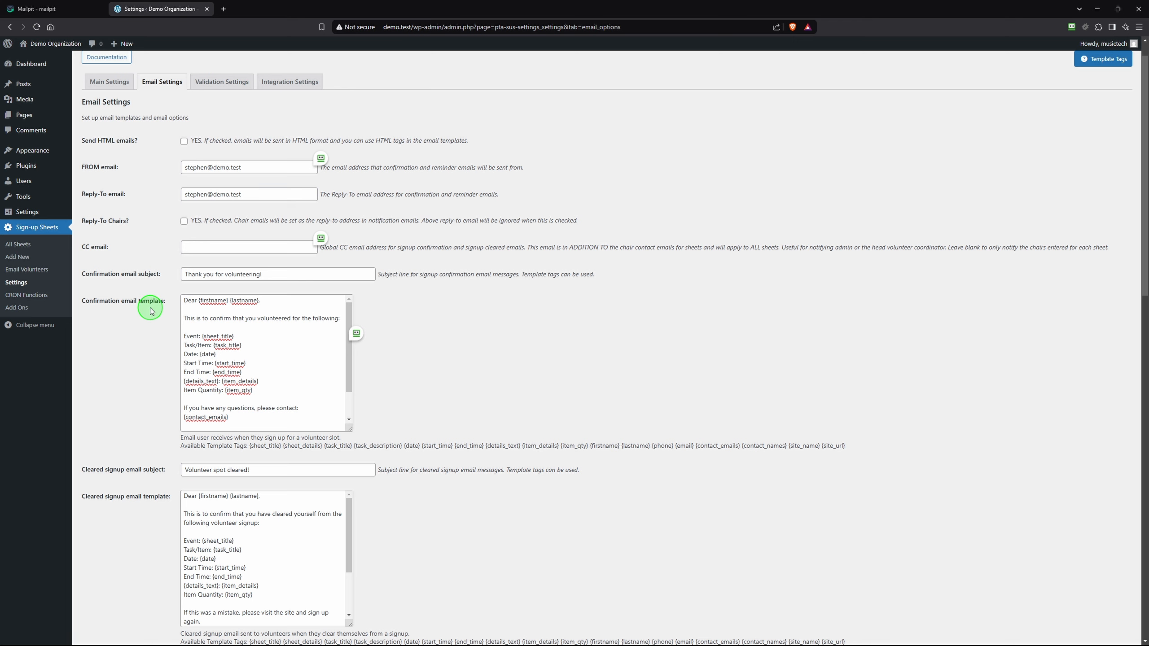
scroll(150, 310, "down", 5)
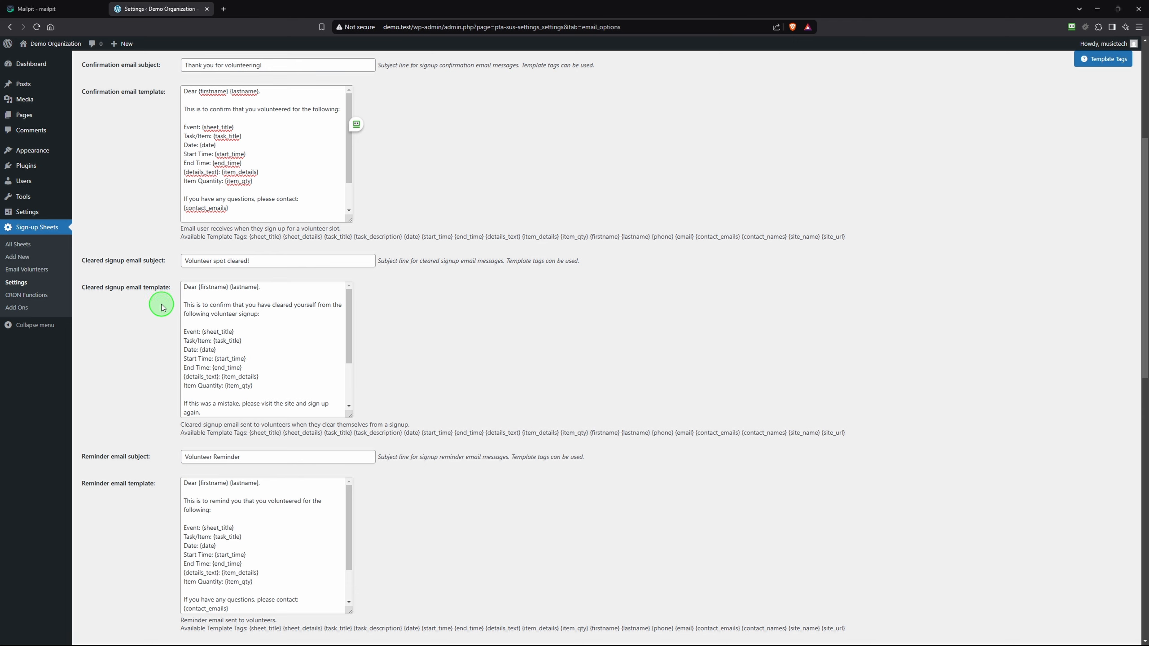
scroll(154, 310, "down", 4)
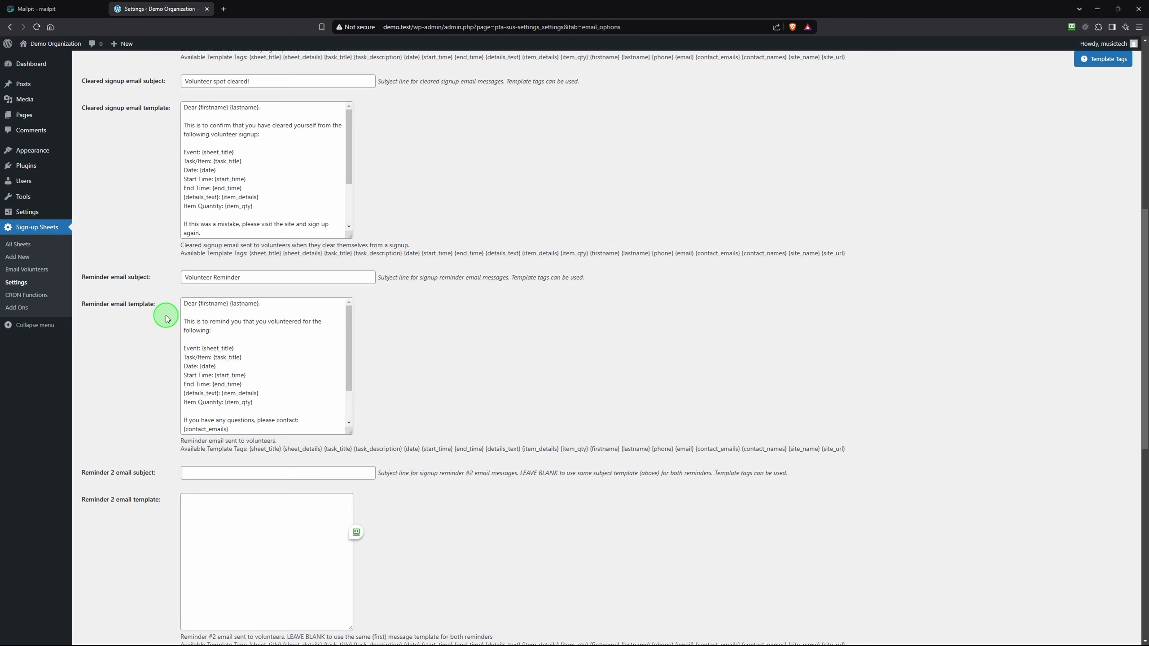
scroll(142, 323, "down", 4)
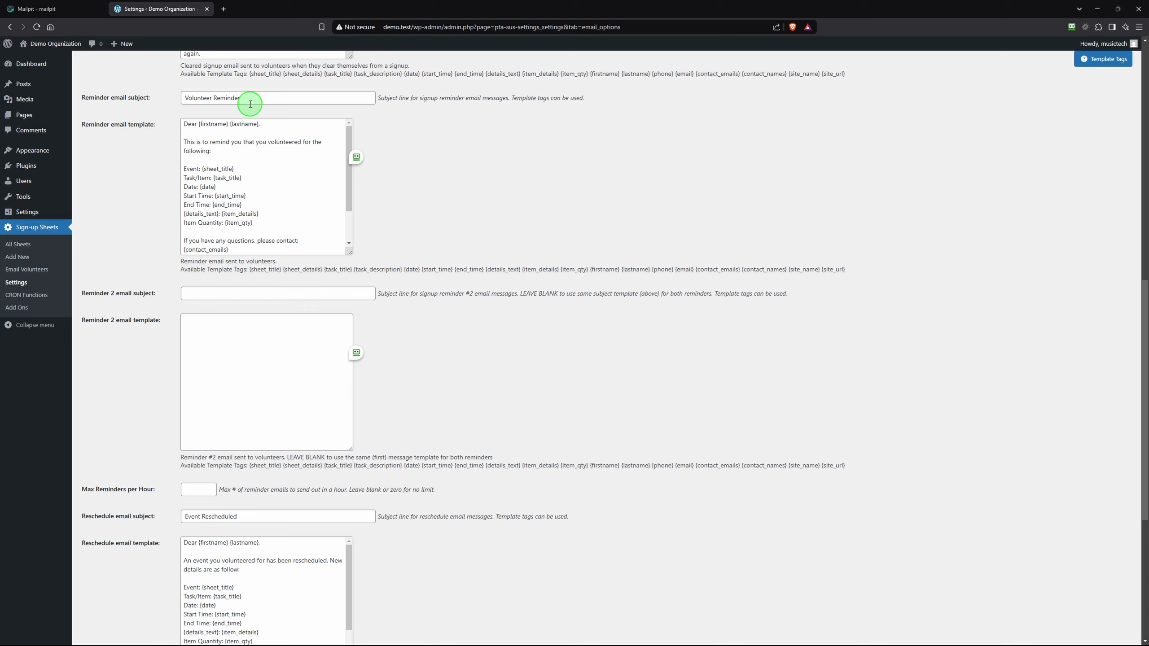
scroll(124, 381, "down", 3)
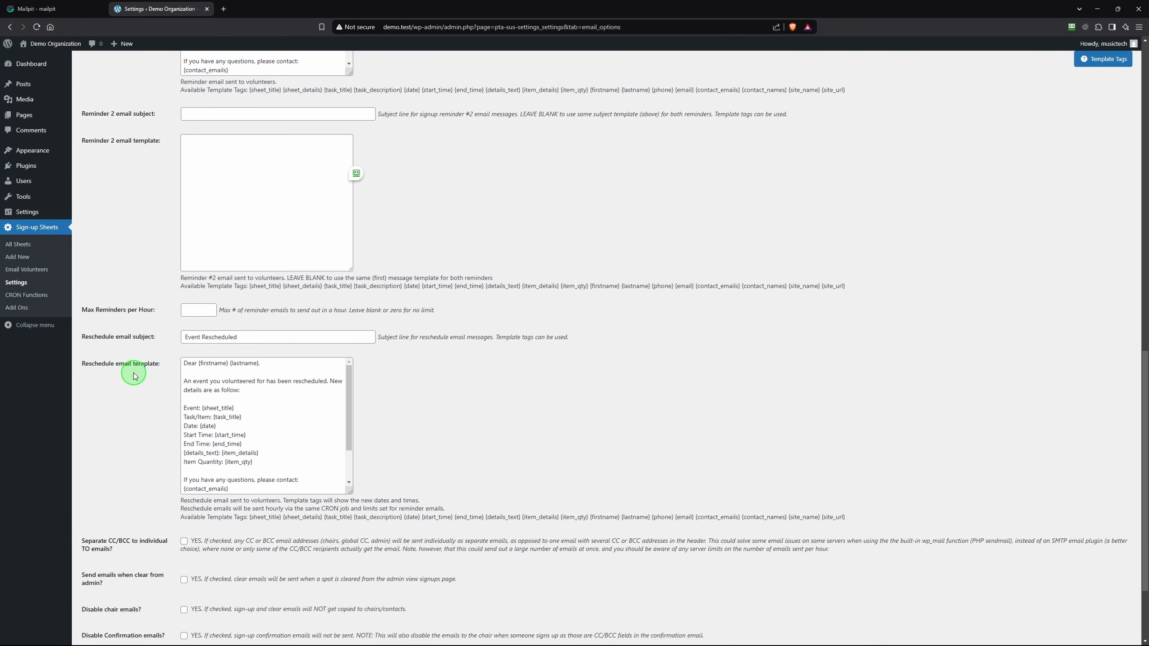
scroll(158, 383, "down", 2)
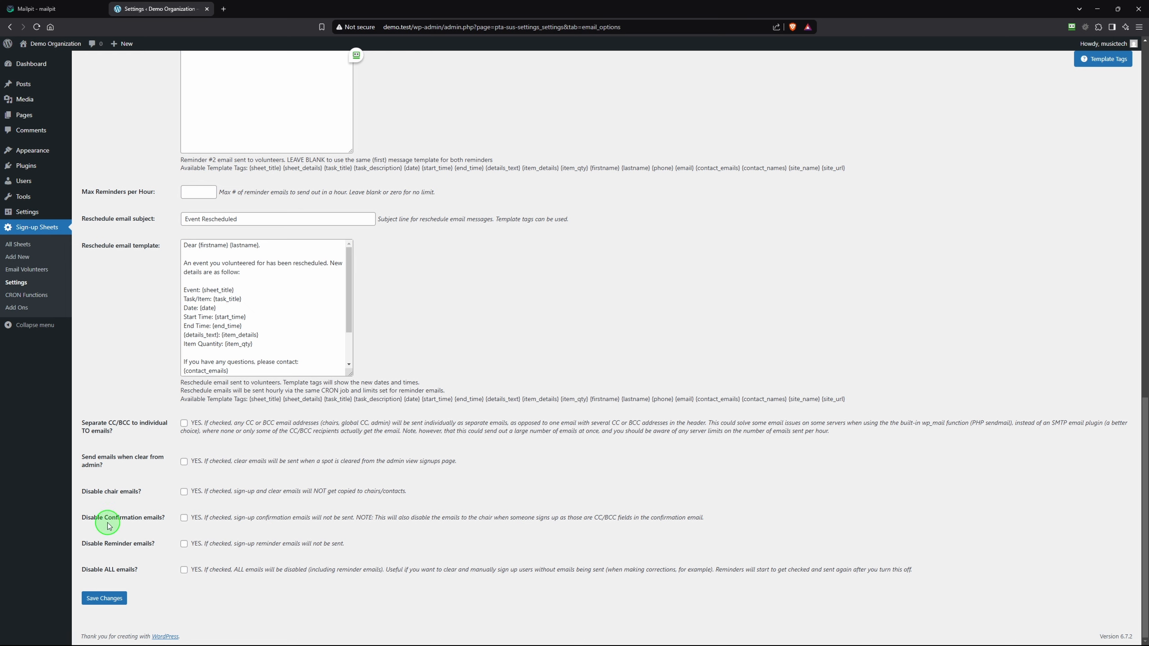
scroll(140, 476, "up", 12)
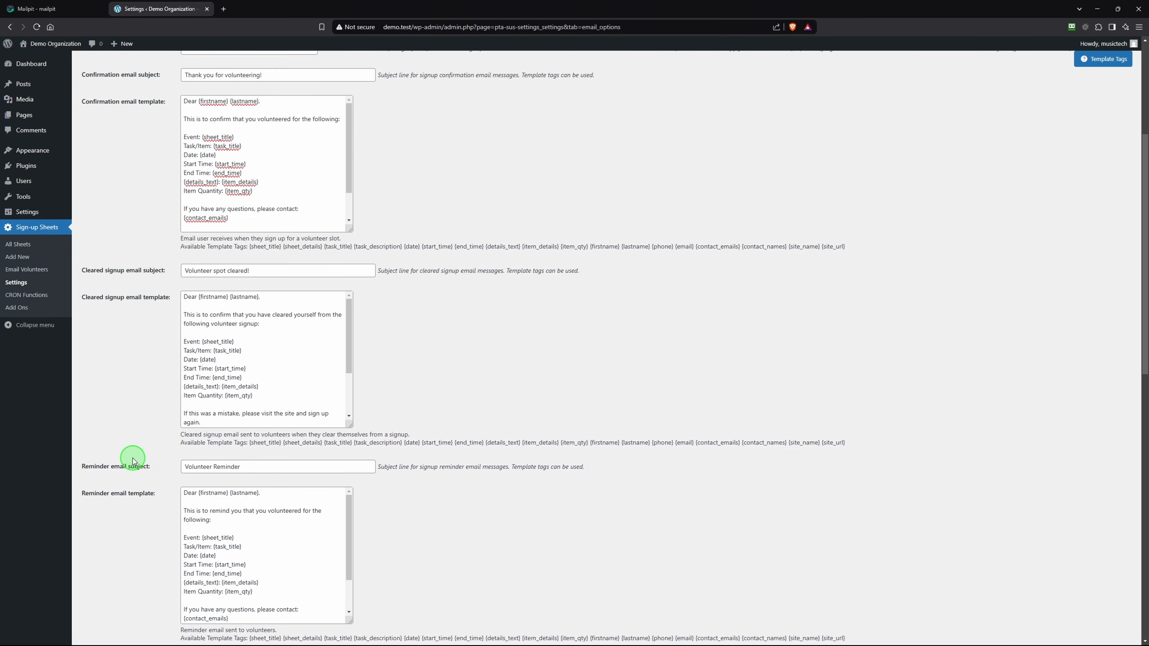
scroll(133, 462, "up", 5)
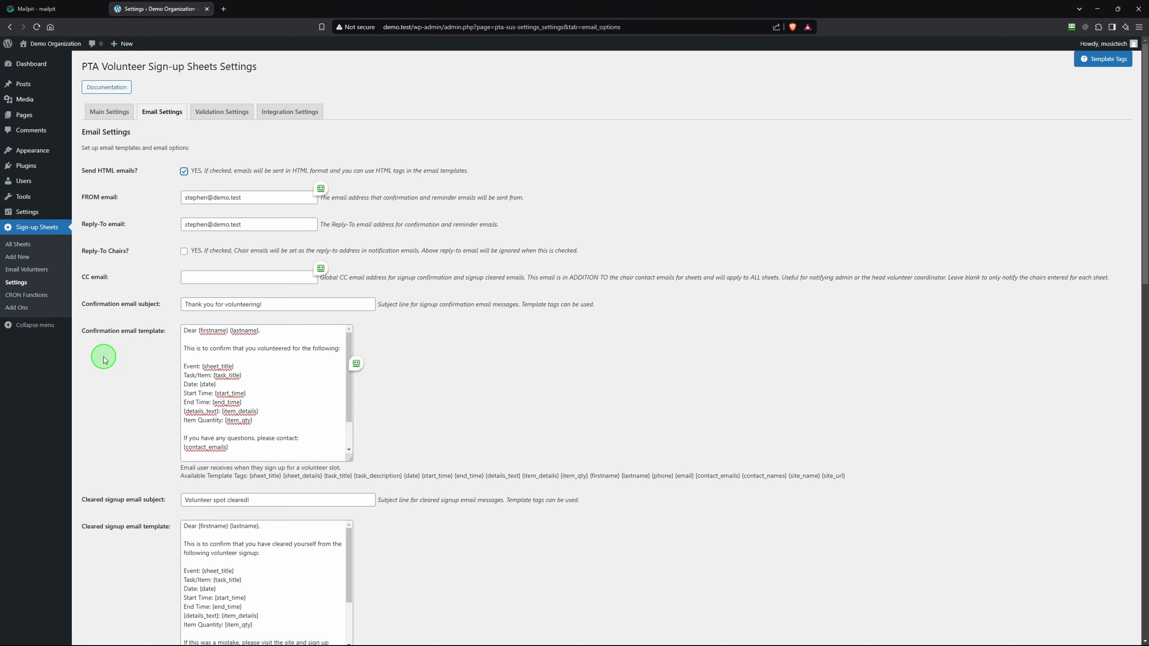
Save the email settings, review the new visual template editors, and visit the public site
scroll(140, 548, "down", 5)
scroll(140, 547, "down", 12)
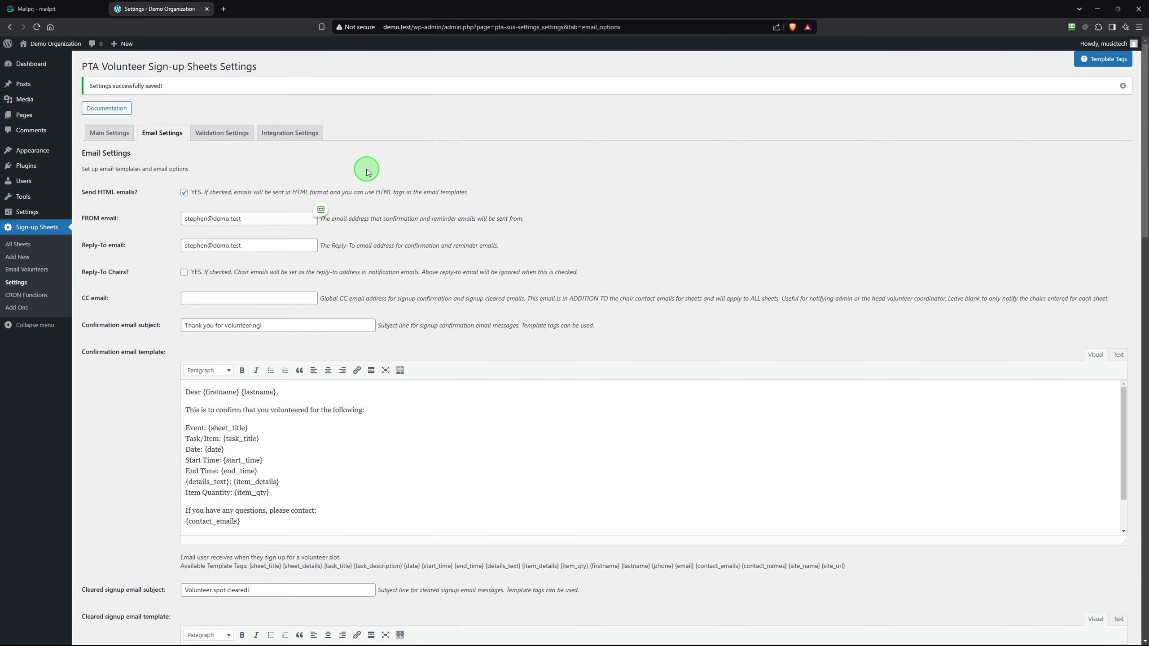
scroll(172, 200, "down", 2)
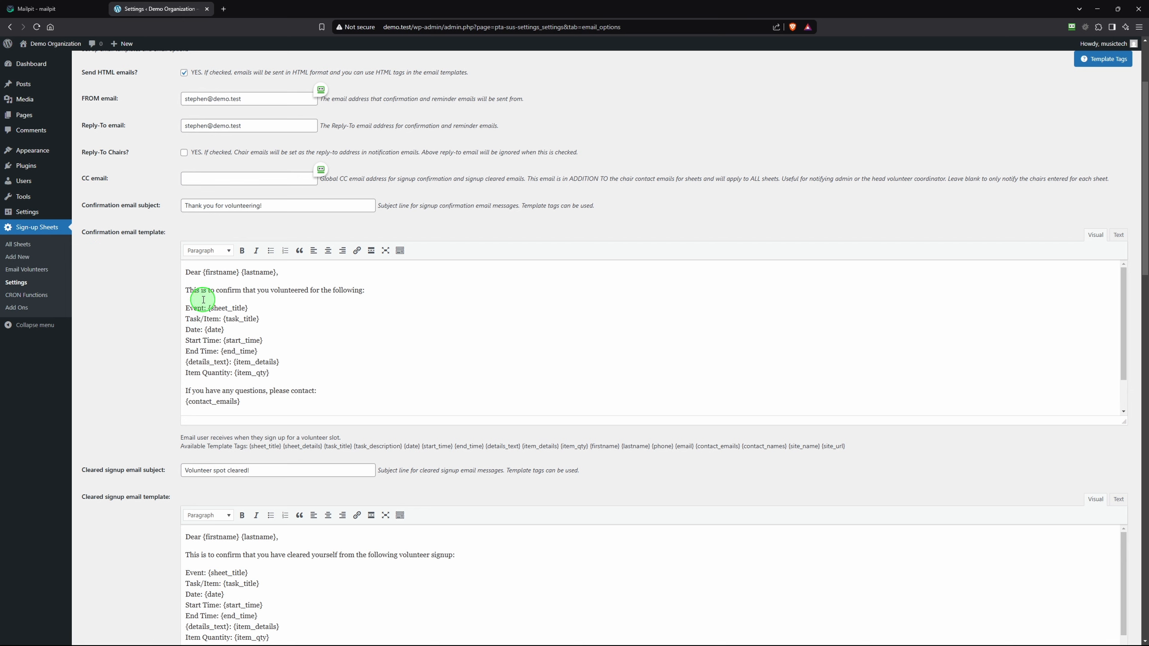
scroll(299, 354, "down", 1)
scroll(315, 338, "up", 4)
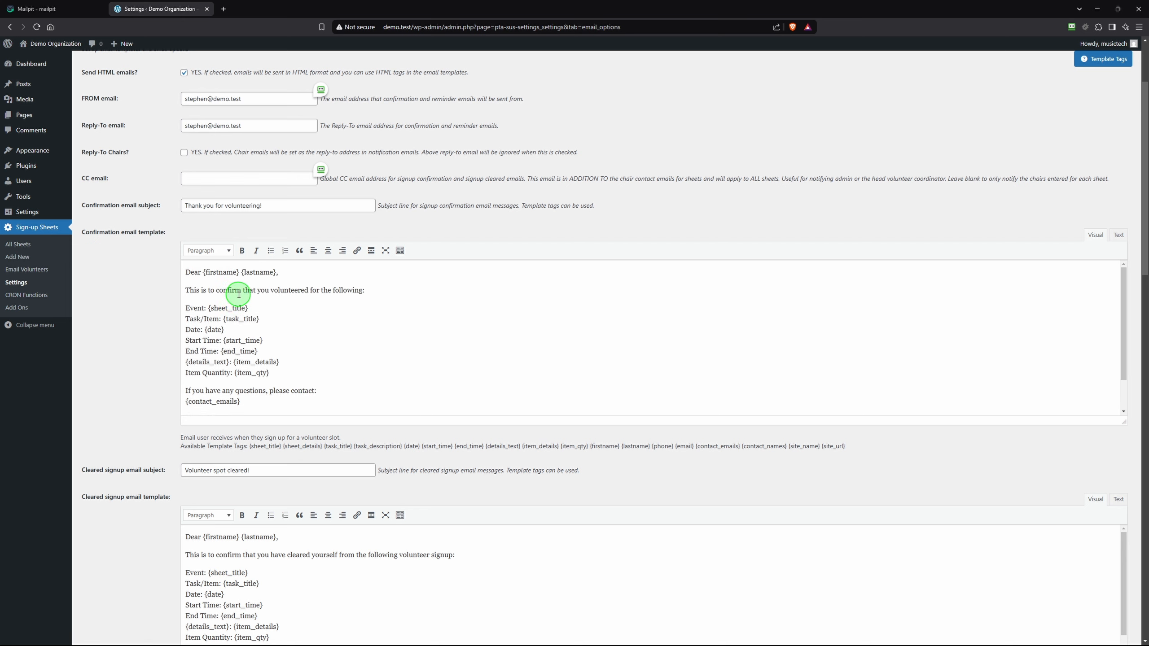
scroll(148, 422, "down", 10)
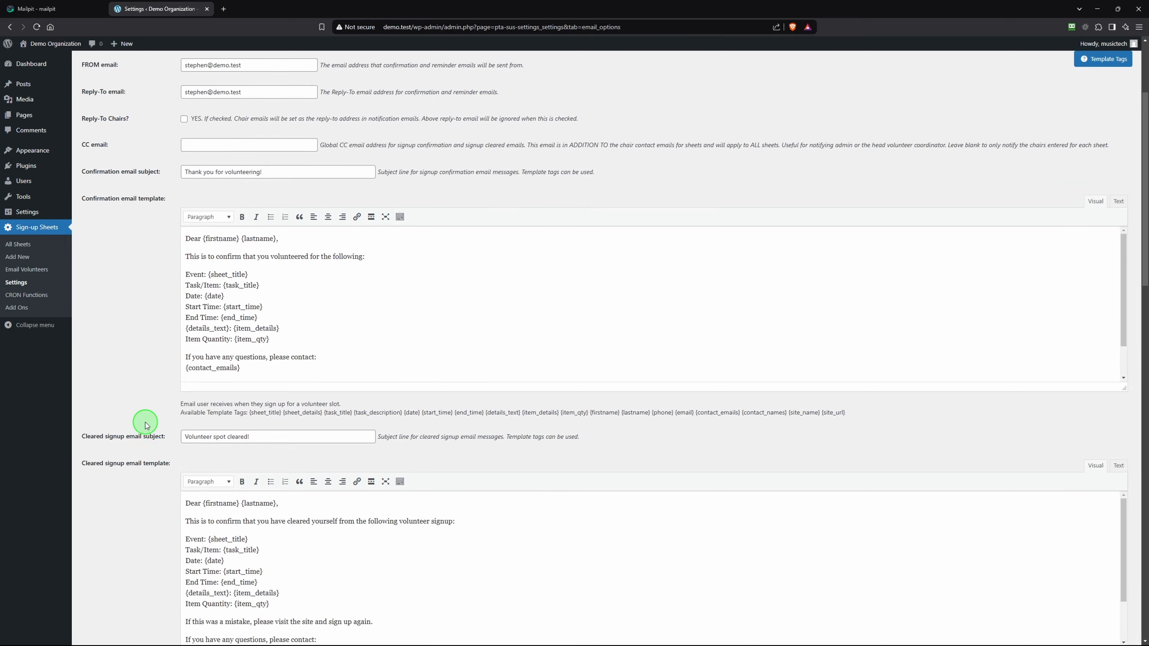
scroll(218, 452, "down", 15)
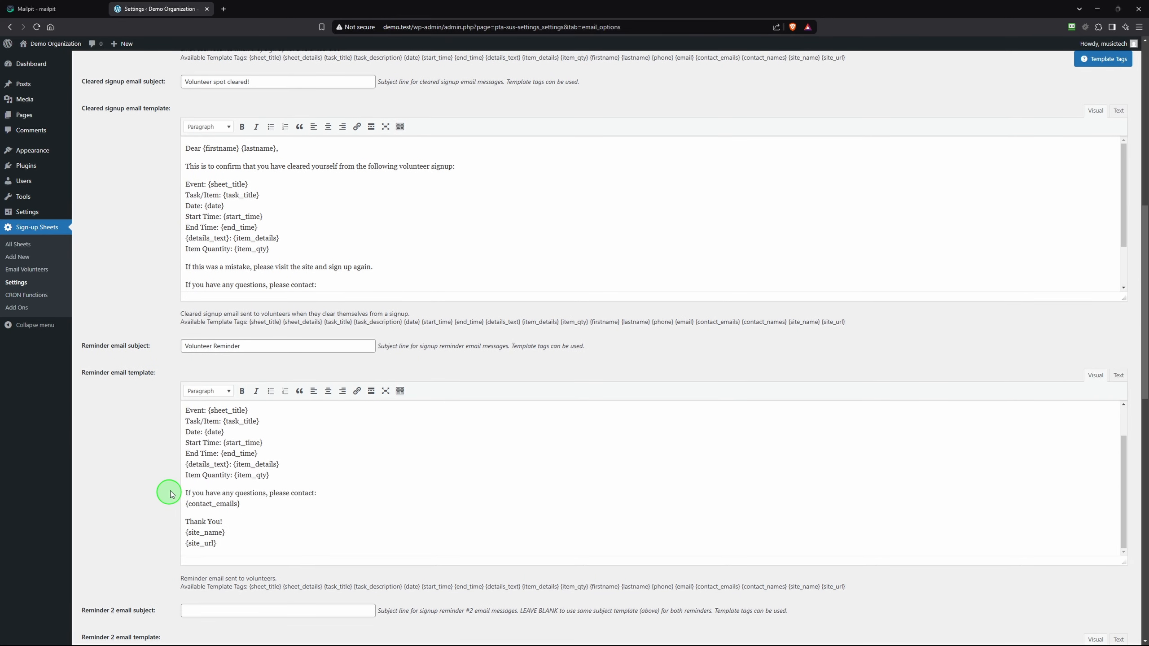
scroll(174, 164, "up", 13)
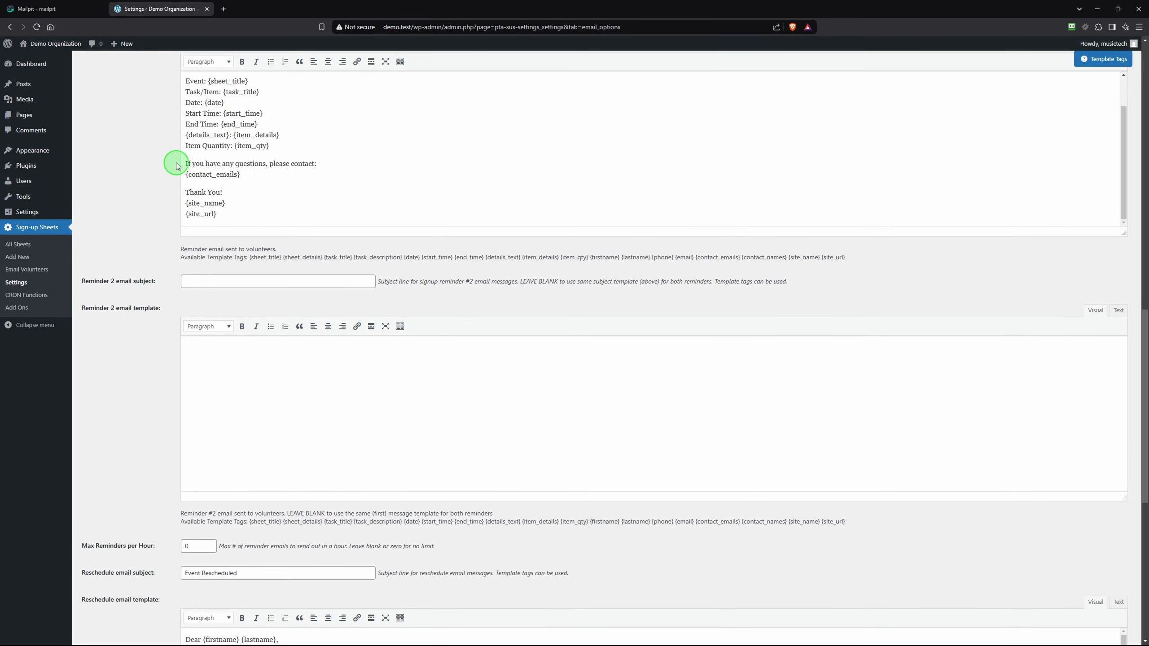
mouse_move(51, 45)
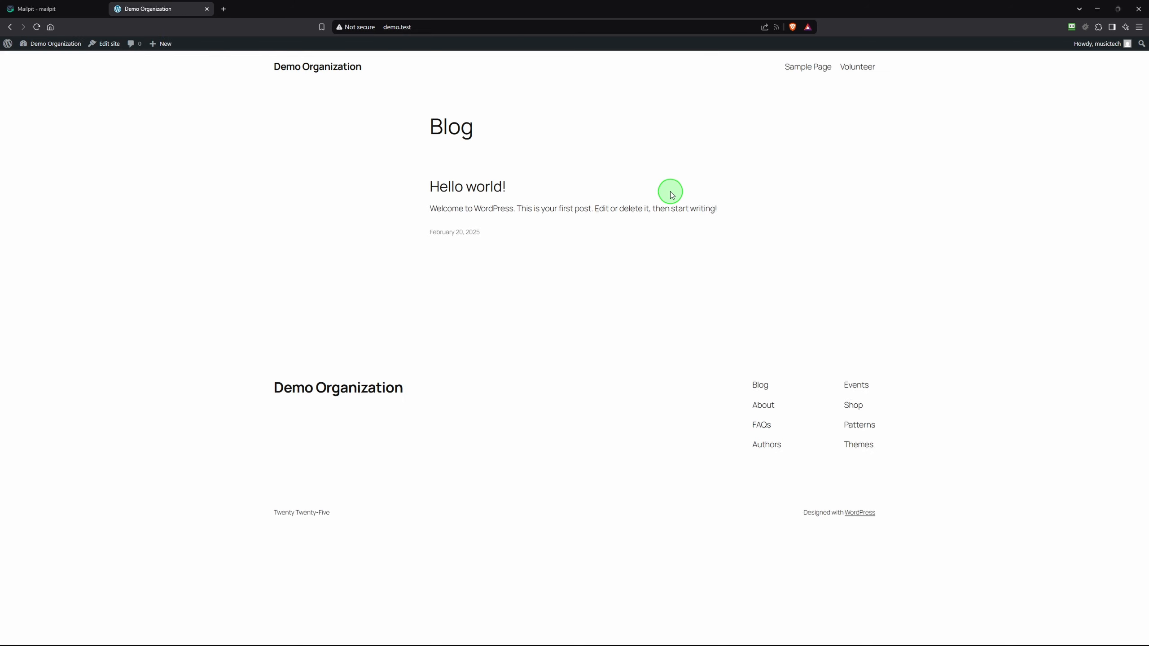
Open the public Volunteer page and bring up the sign-up form for Main Dish spot #1
left_click(863, 68)
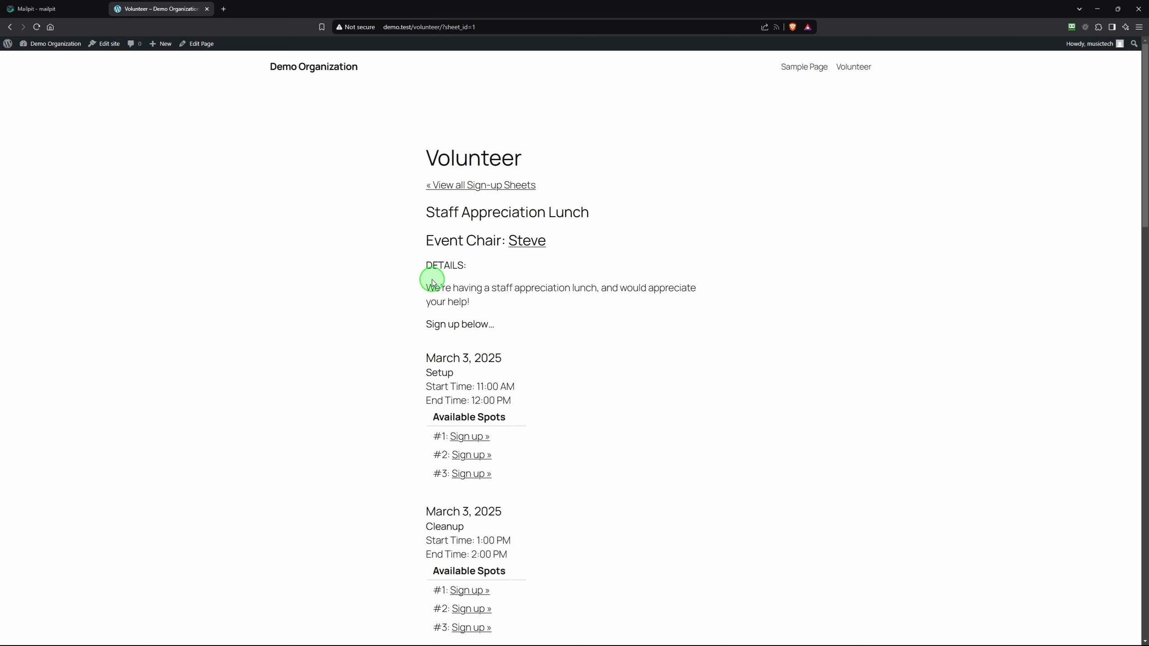
scroll(405, 323, "down", 1)
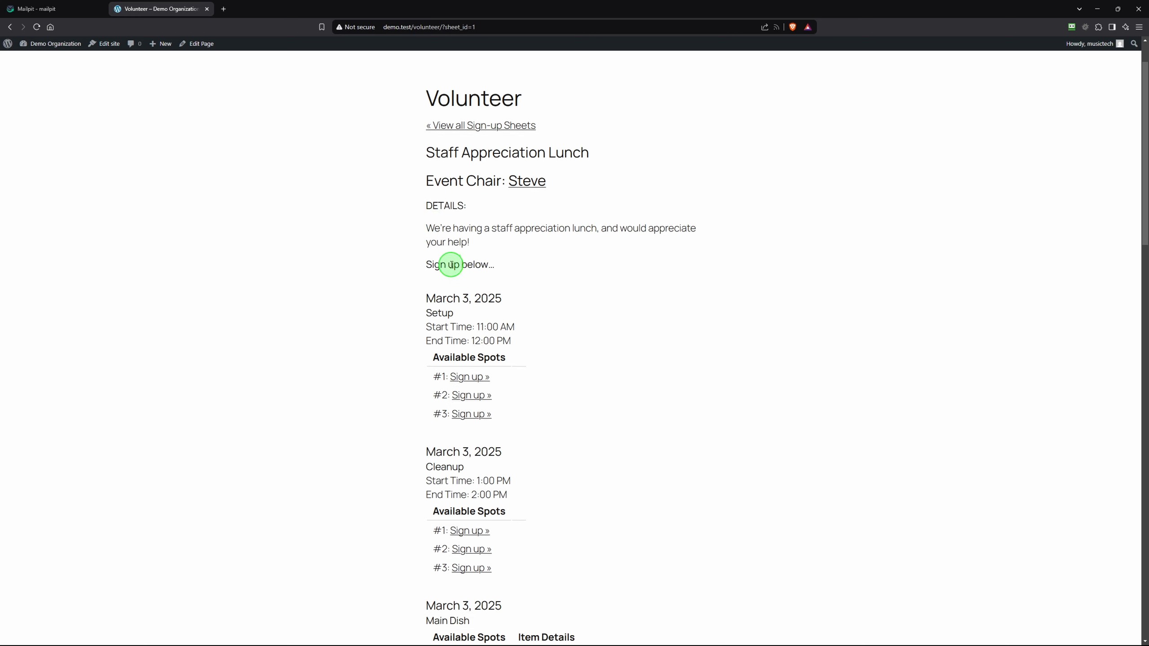
scroll(405, 319, "down", 1)
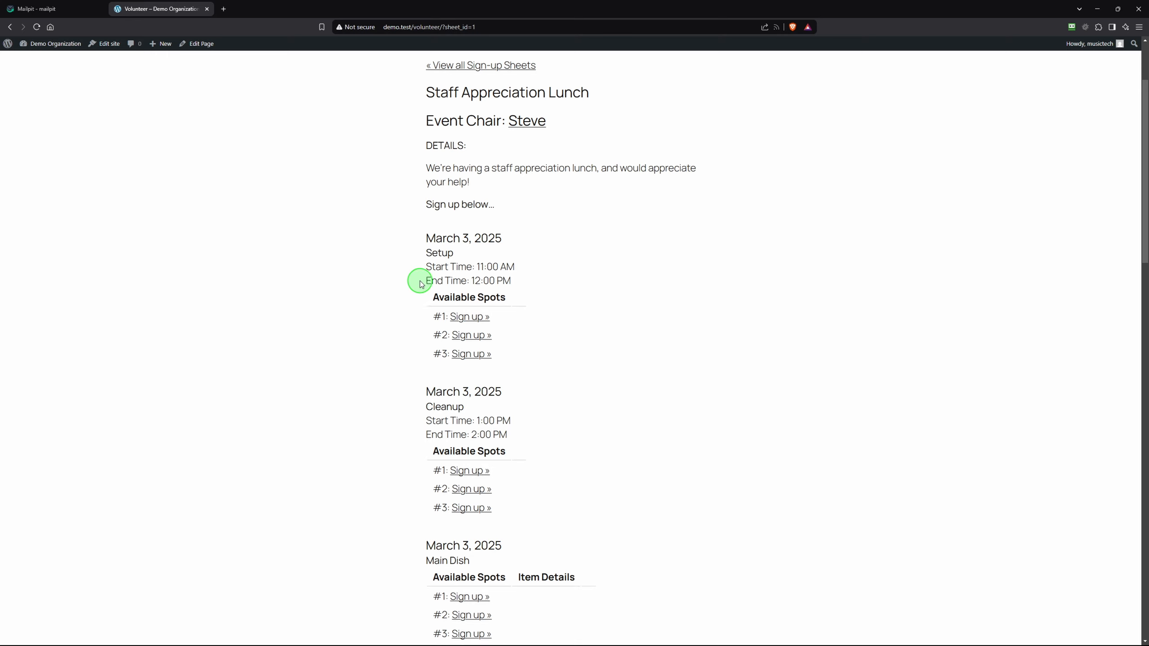
scroll(431, 394, "down", 5)
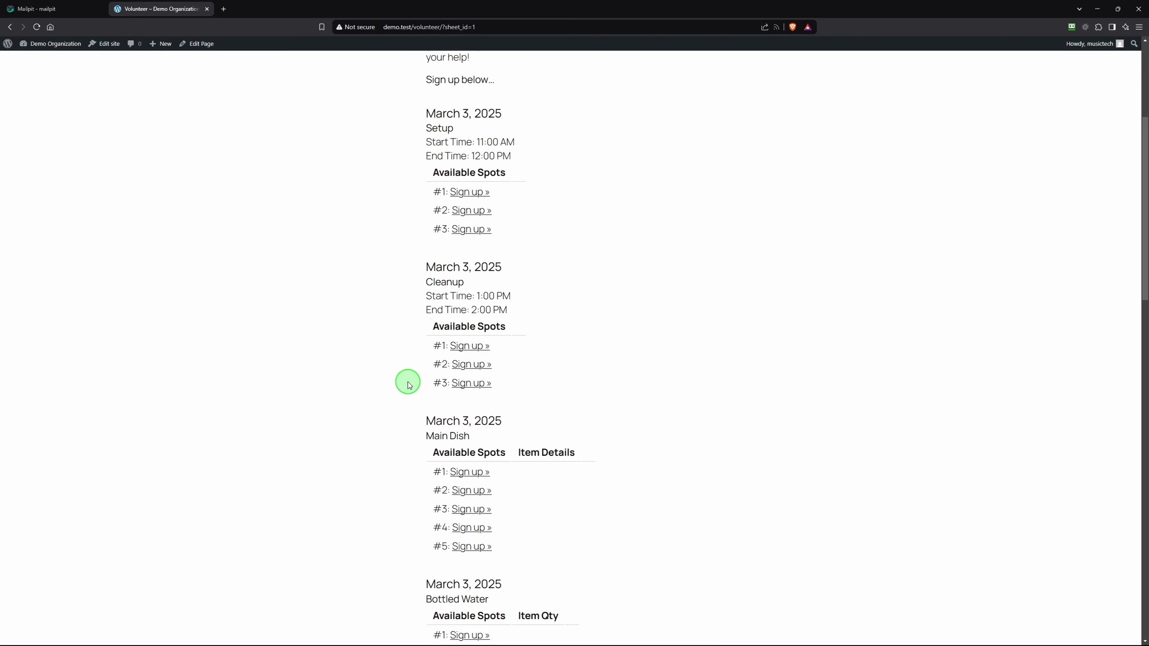
scroll(413, 317, "down", 16)
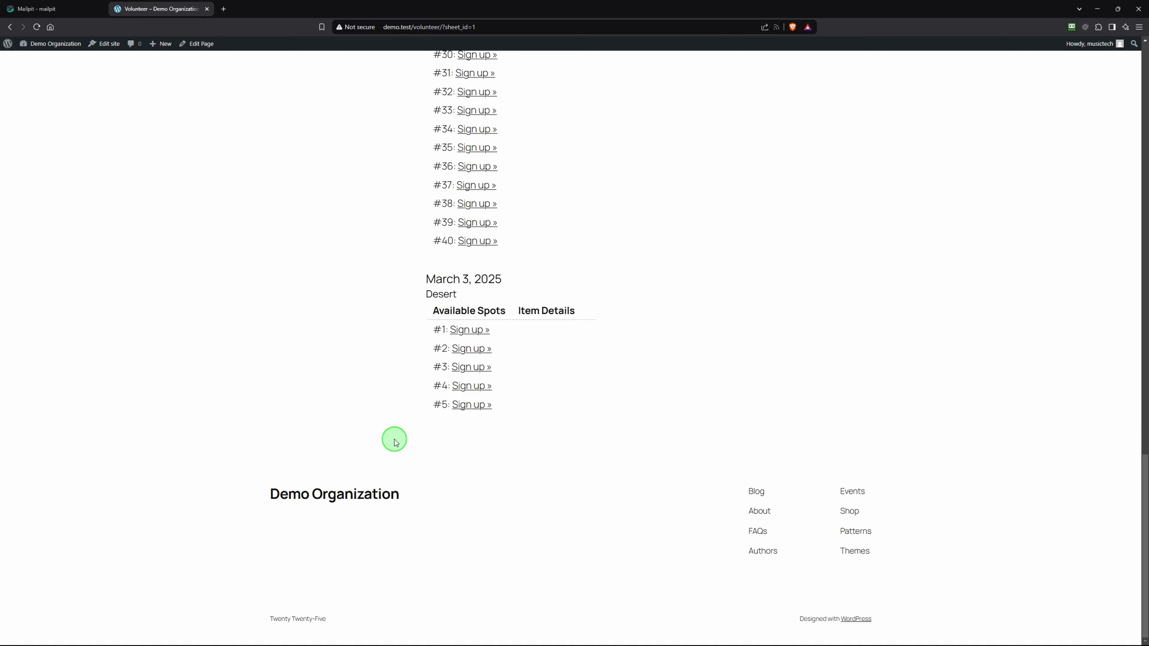
scroll(409, 336, "up", 20)
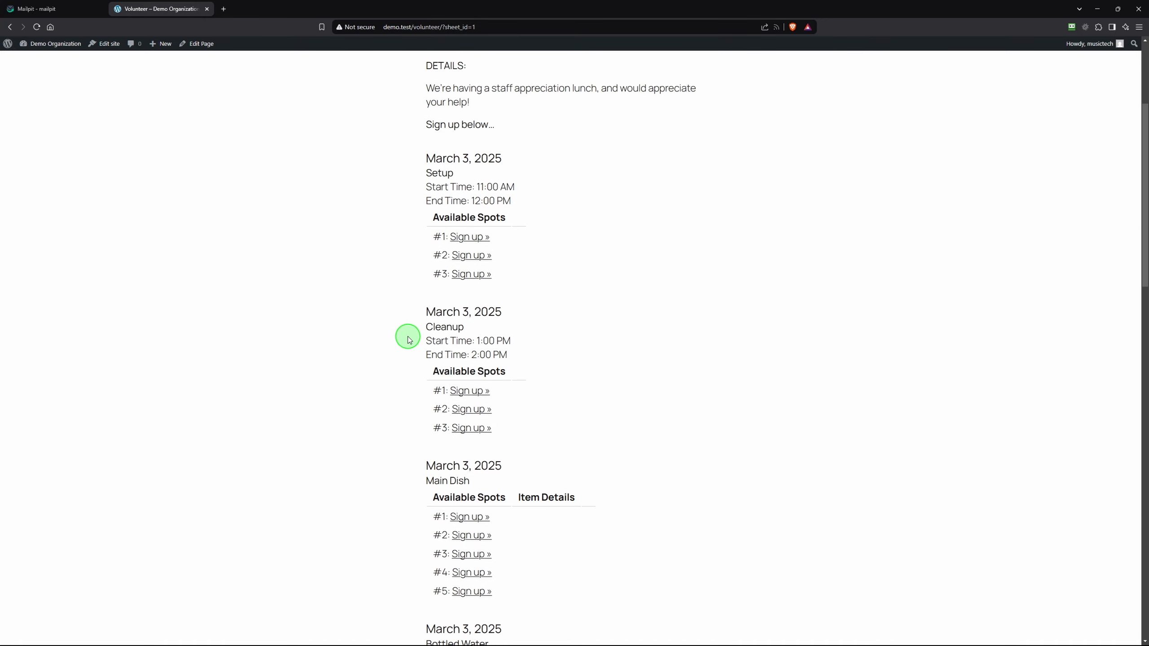
scroll(409, 336, "up", 2)
scroll(407, 338, "down", 7)
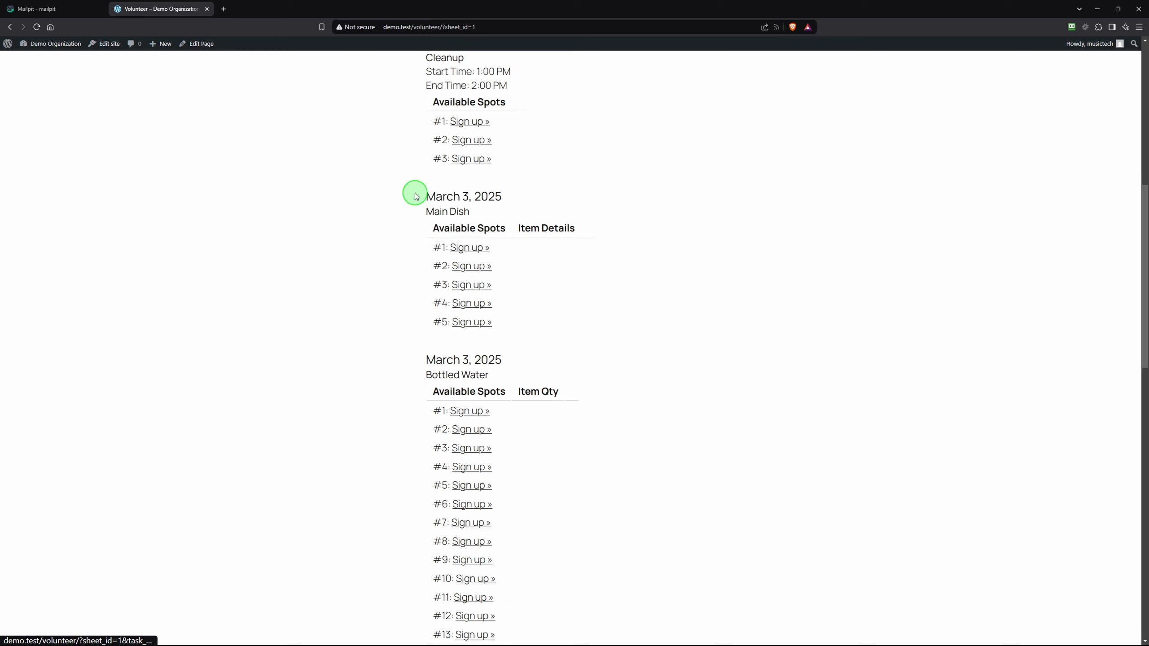
scroll(405, 212, "up", 4)
scroll(465, 446, "down", 2)
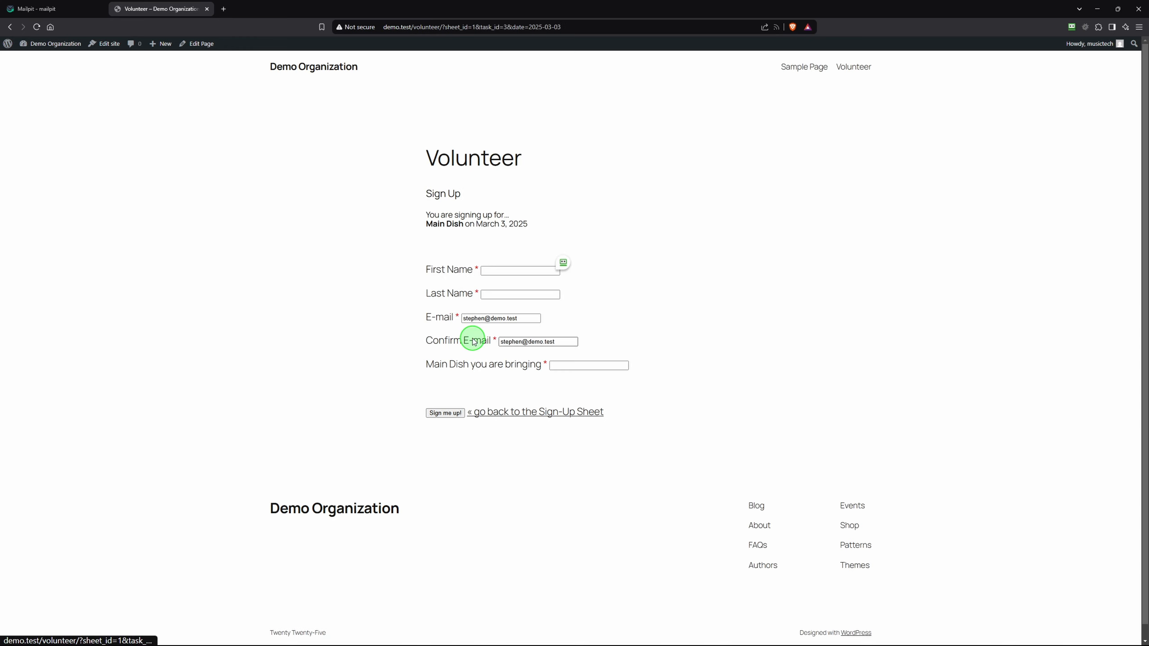
Autofill the volunteer's contact details, sign up bringing Fried Chicken, and check the Mailpit inbox
left_click(537, 267)
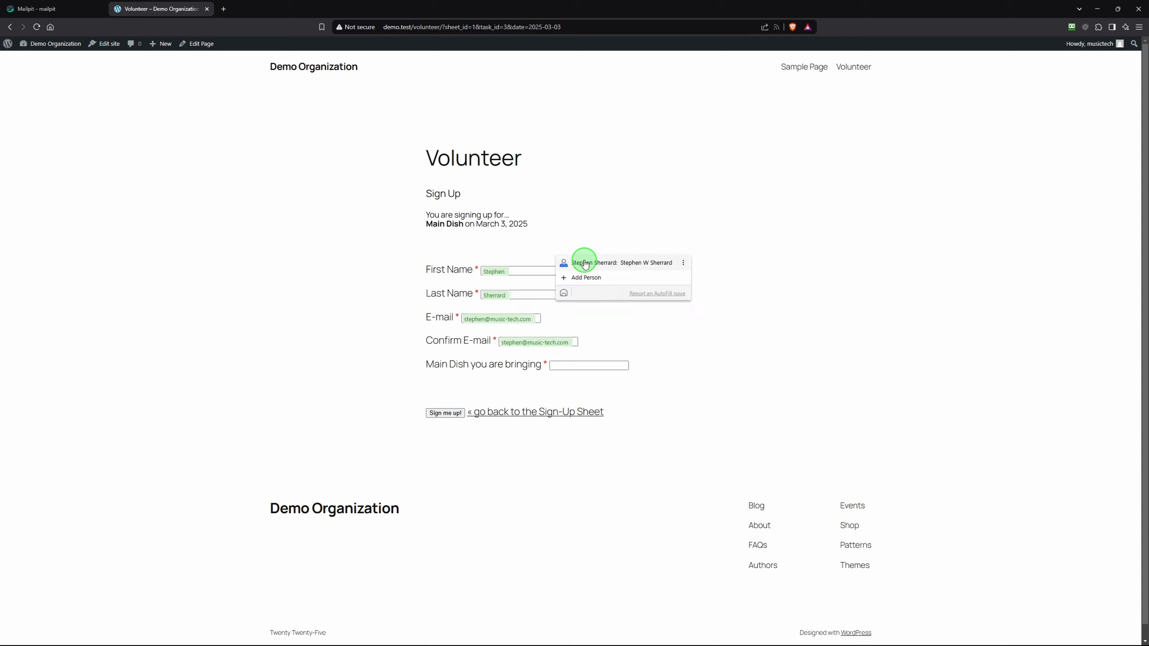
left_click(493, 270)
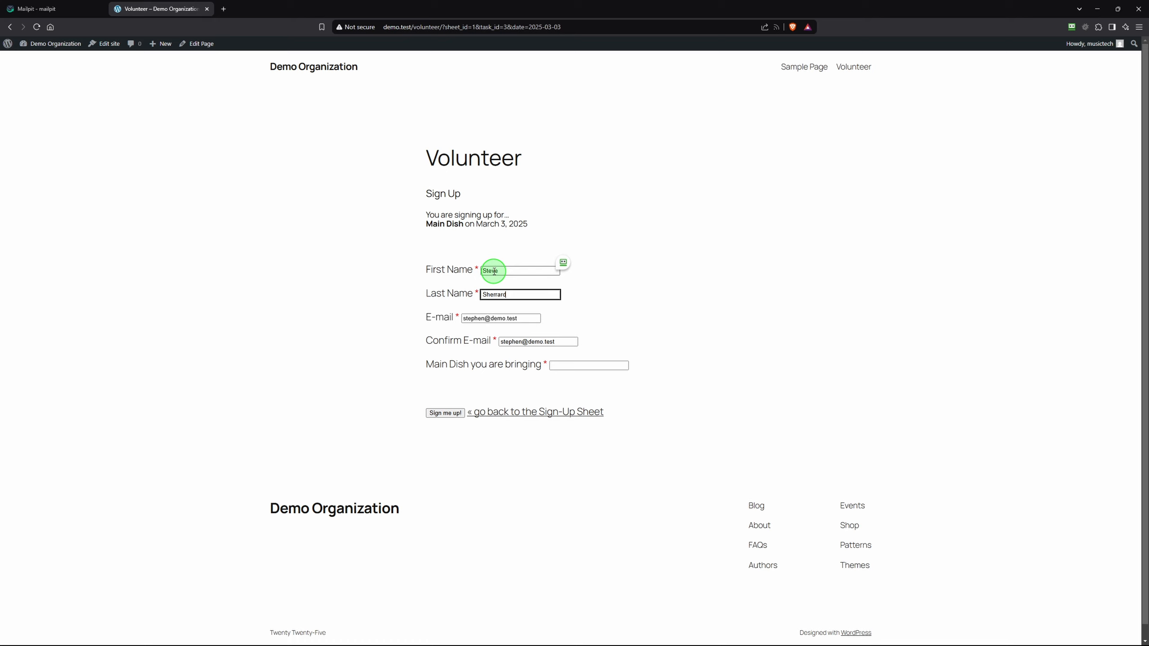
left_click(575, 366)
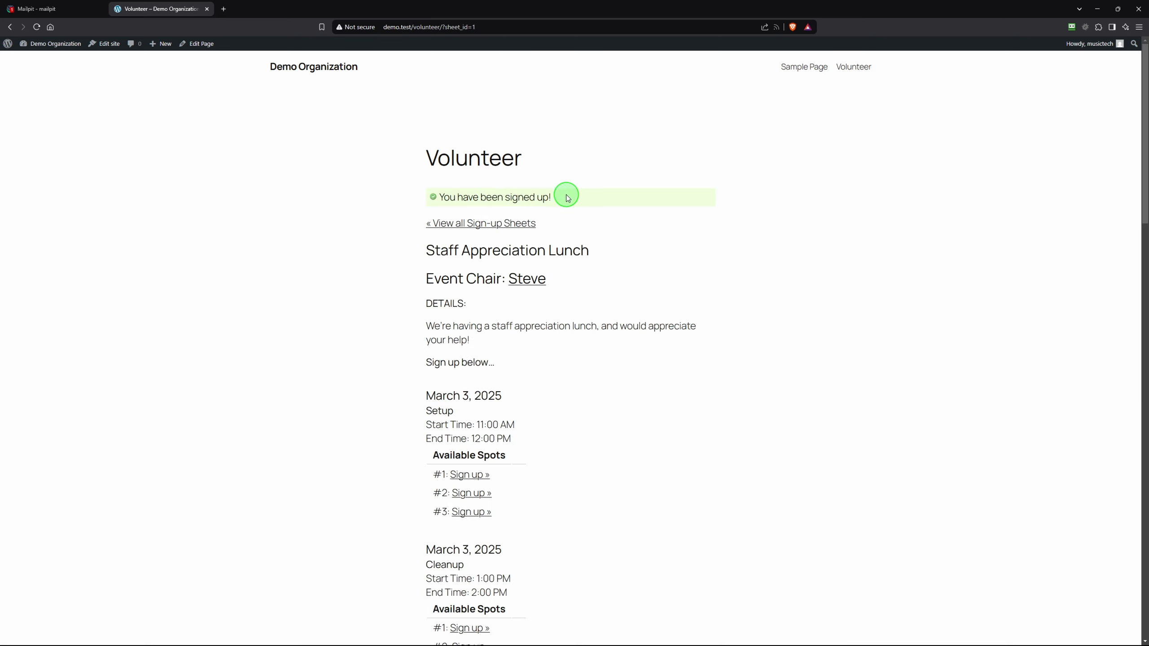
left_click(70, 11)
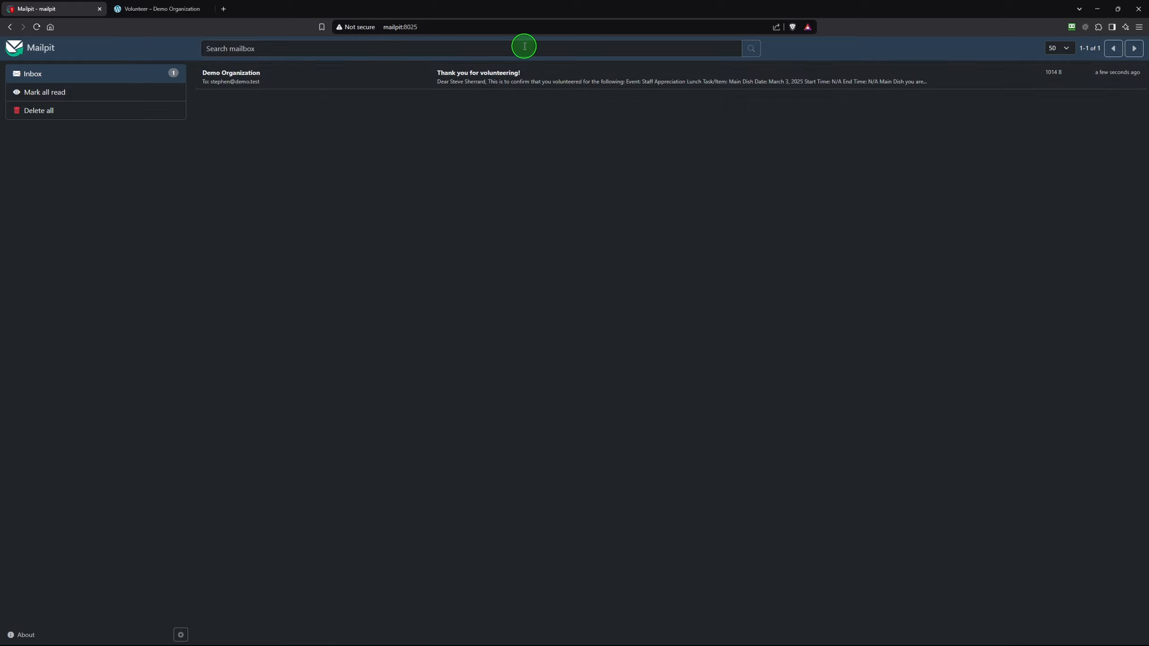
Open the 'Thank you for volunteering!' email listing Main Dish, Fried Chicken, March 3, 2025
left_click(487, 78)
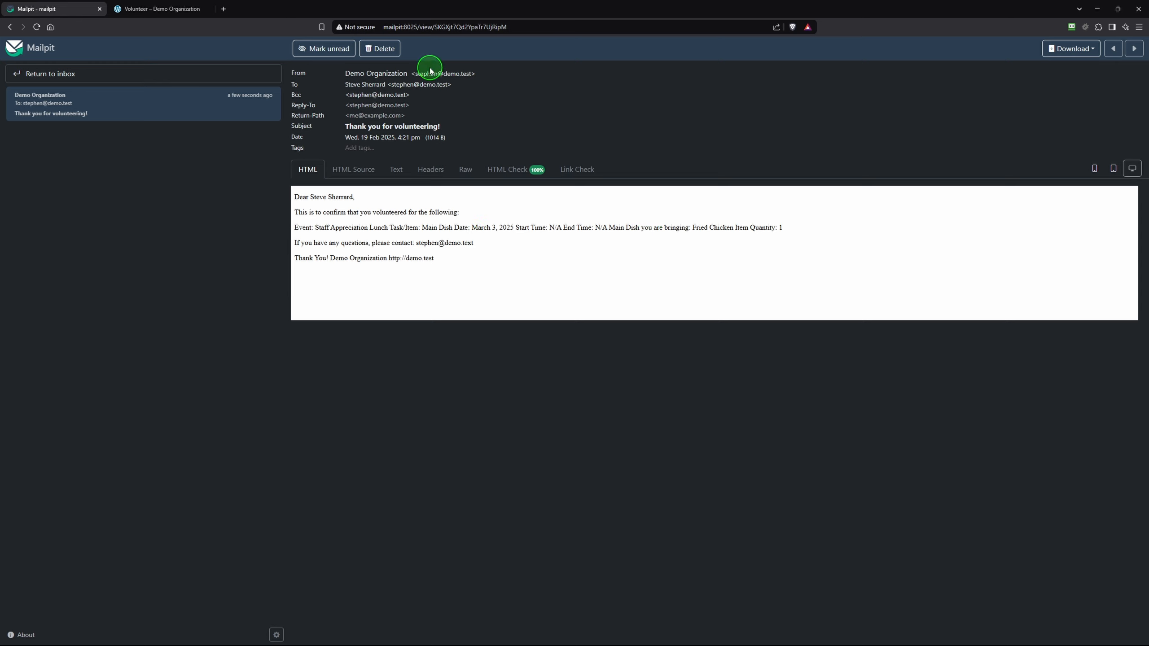
Delete the Mailpit confirmation email and return to the public Volunteer sign-up sheet
left_click(392, 50)
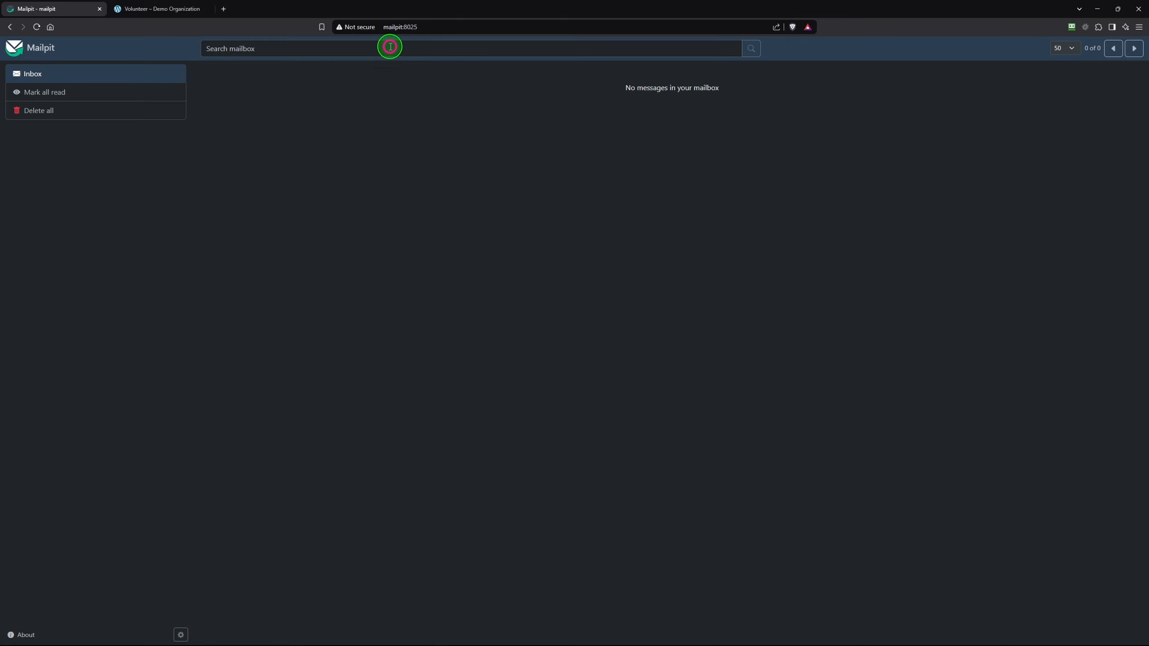
left_click(163, 9)
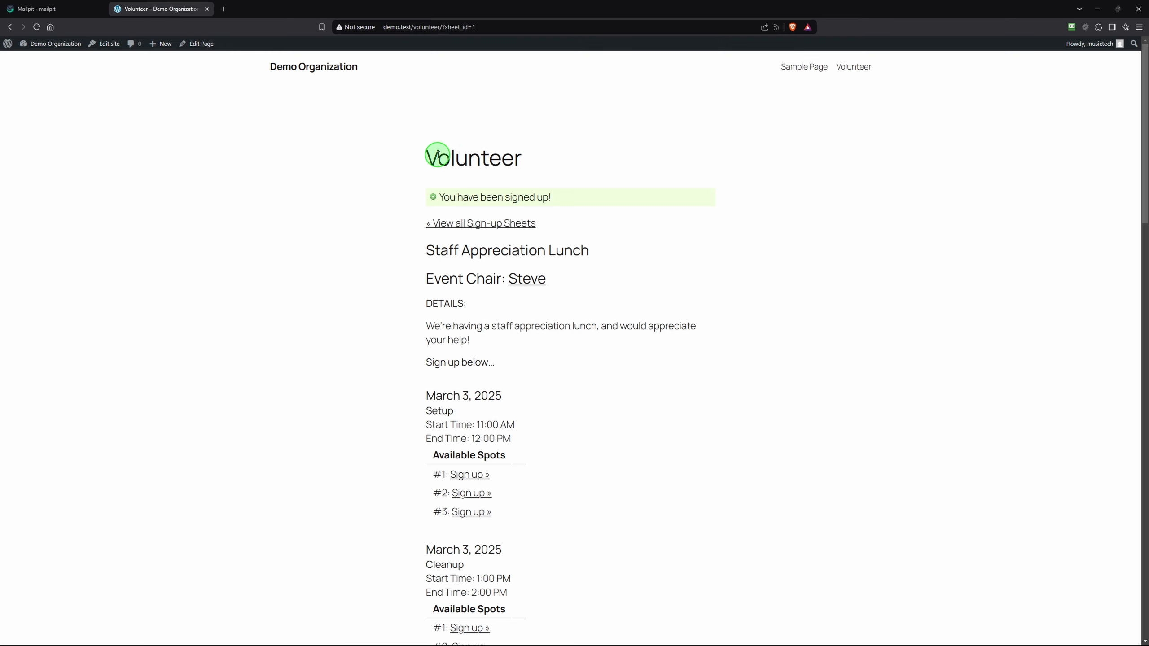
scroll(326, 230, "down", 10)
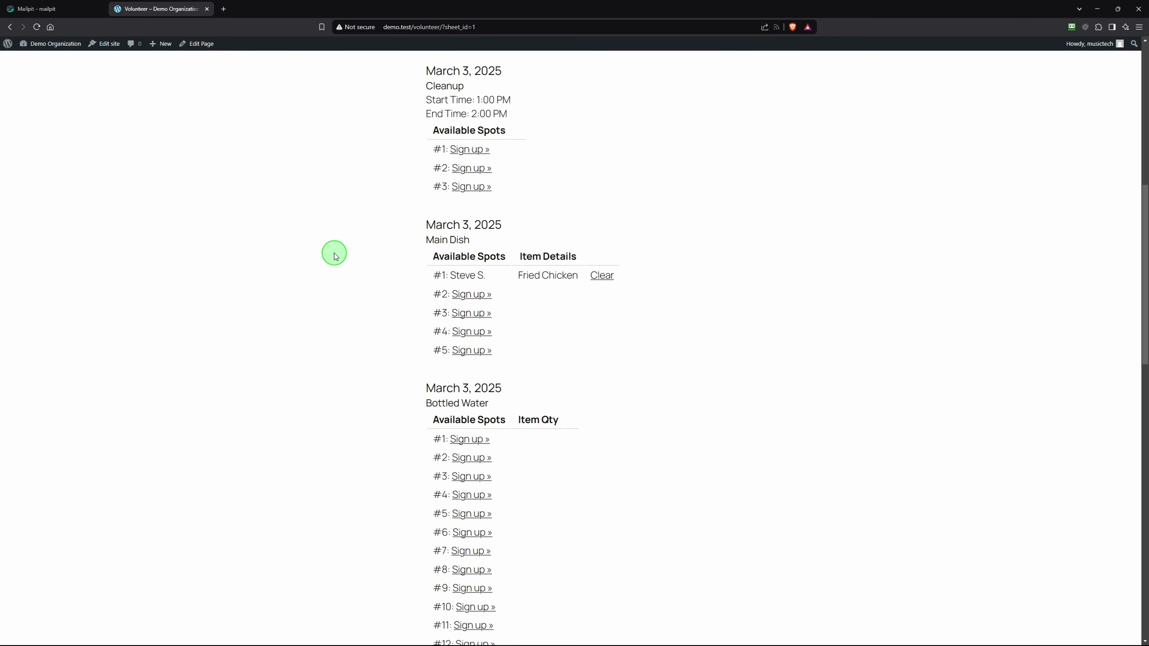
scroll(358, 147, "down", 10)
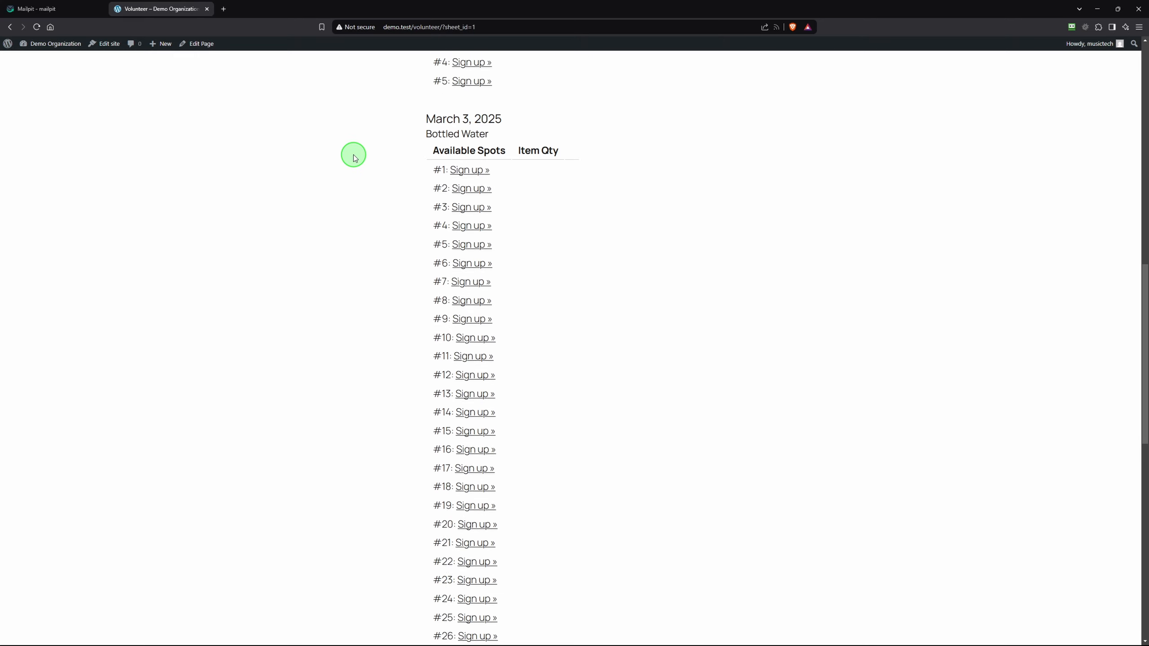
scroll(349, 165, "down", 5)
scroll(348, 165, "up", 15)
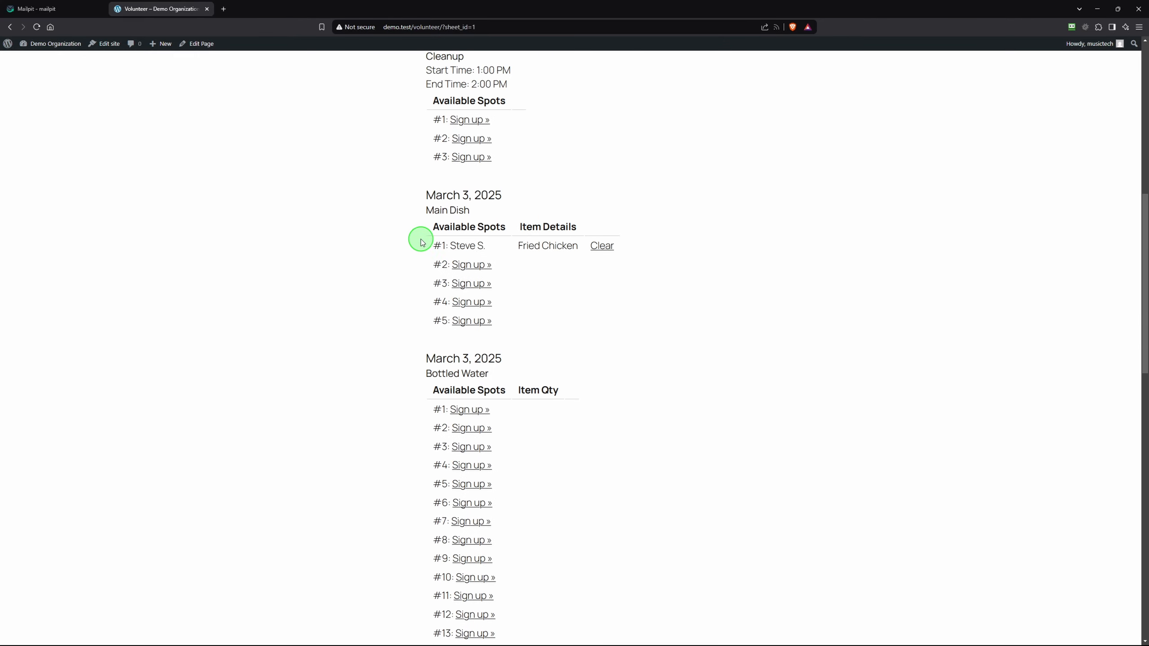
scroll(354, 384, "down", 12)
scroll(353, 377, "up", 12)
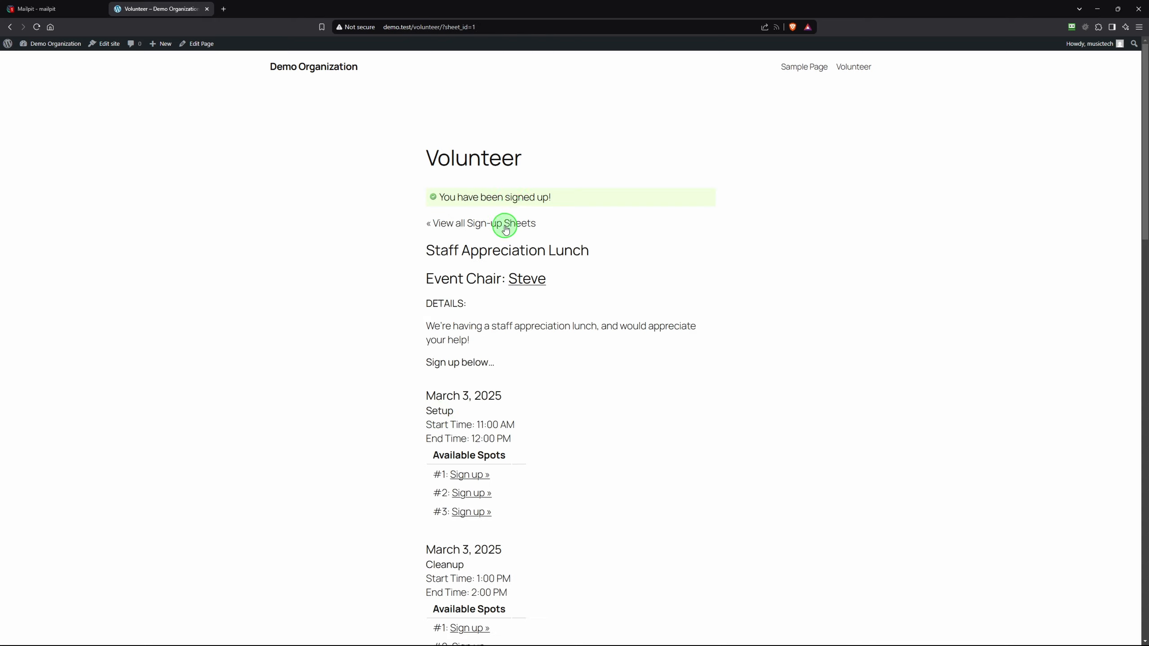
Check the 10-bottle Bottled Water signup, then go to the admin Sign-up Sheets list
scroll(368, 328, "down", 8)
scroll(372, 327, "down", 7)
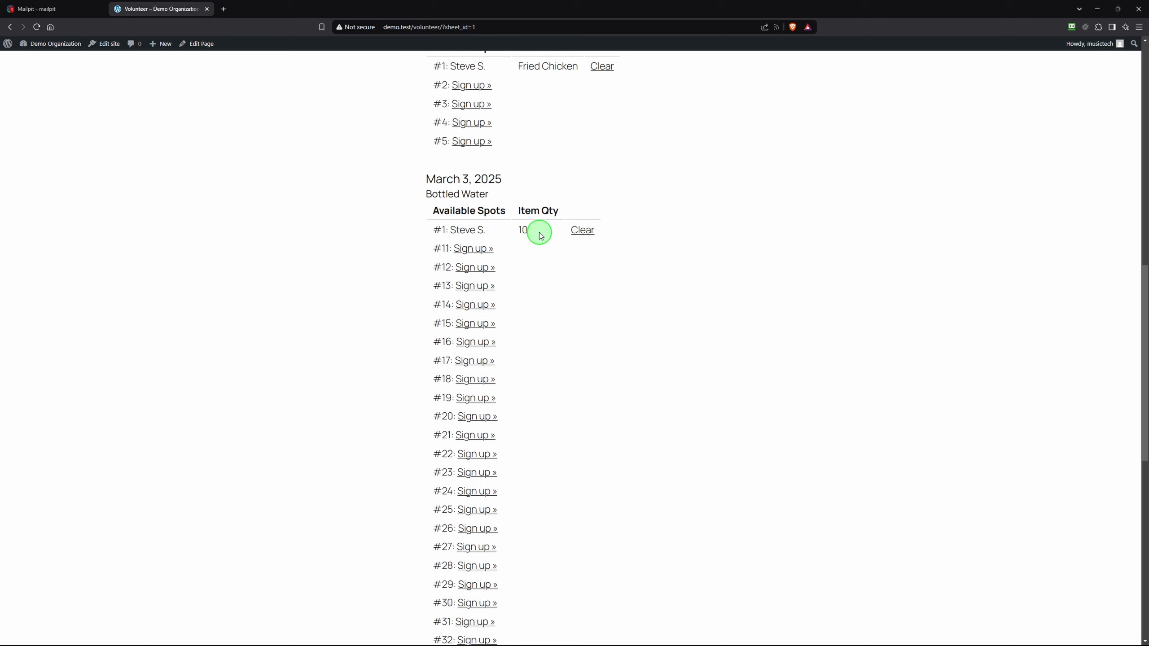
scroll(485, 244, "down", 1)
scroll(485, 244, "down", 10)
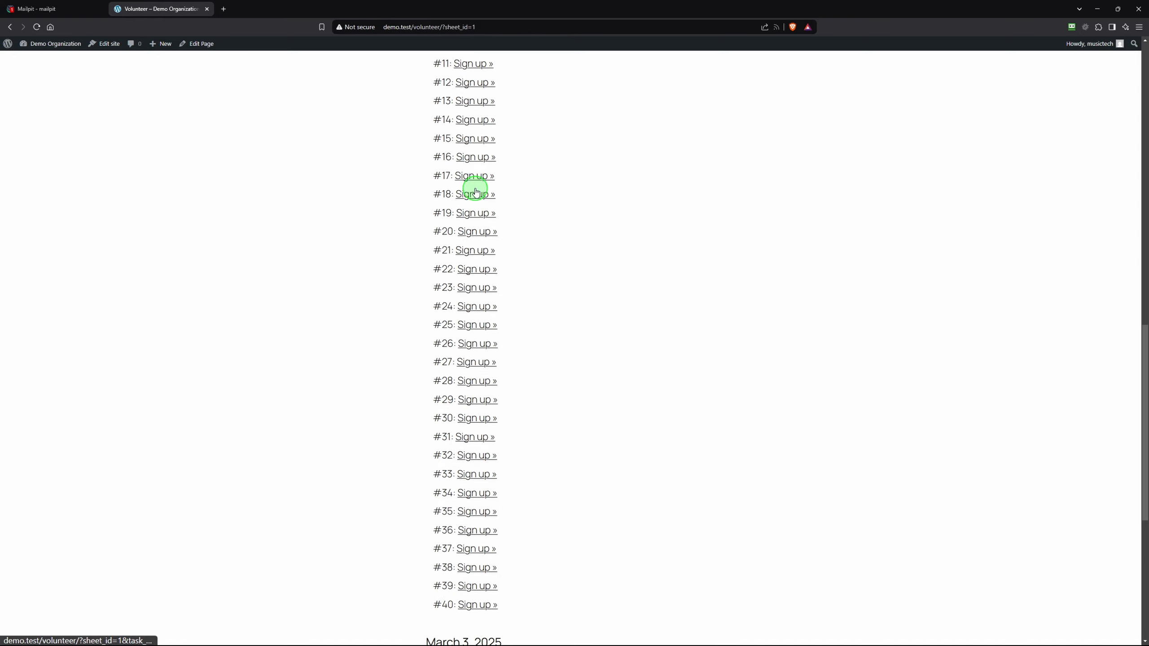
scroll(474, 323, "up", 6)
scroll(469, 321, "up", 10)
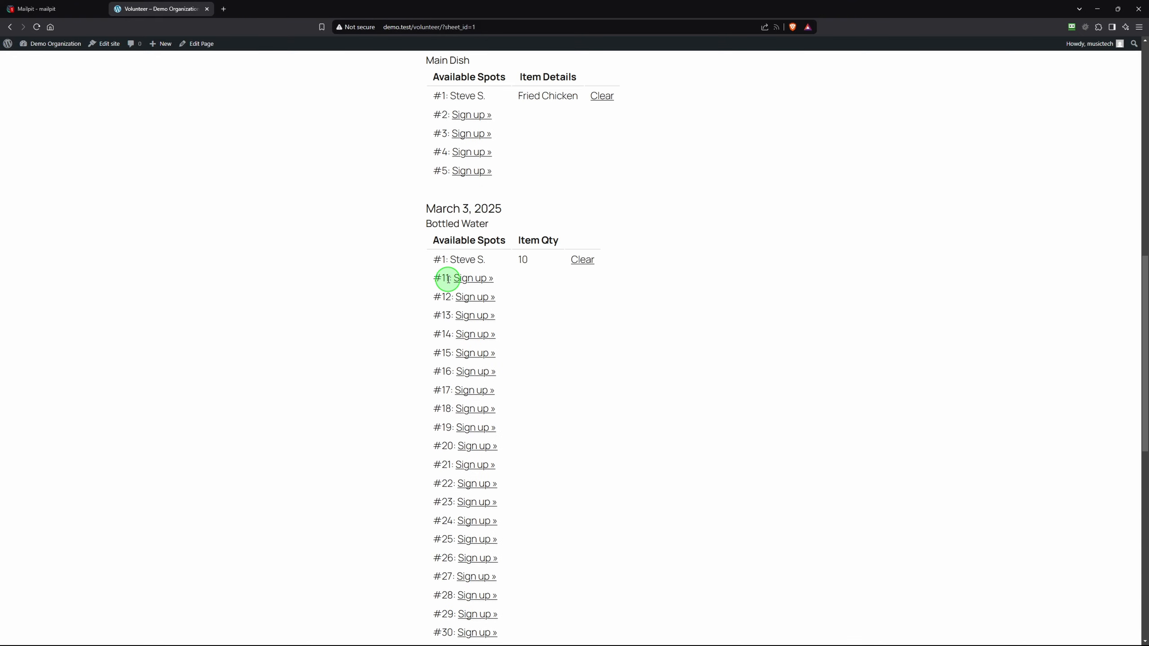
scroll(448, 277, "down", 16)
scroll(367, 335, "up", 18)
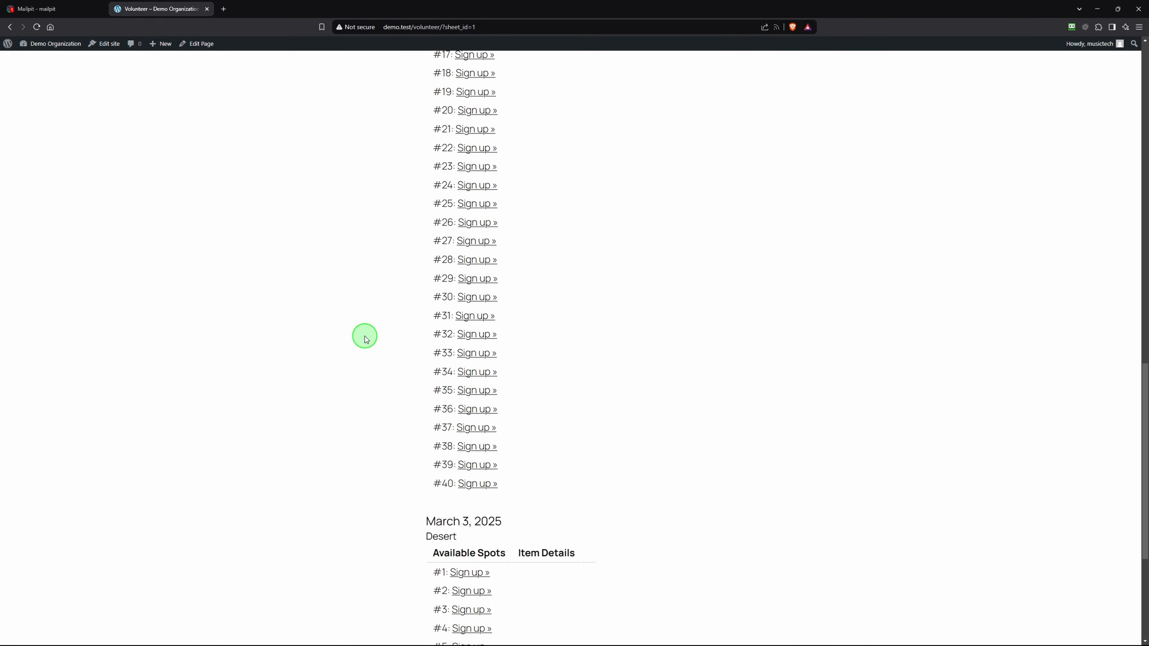
scroll(362, 170, "up", 8)
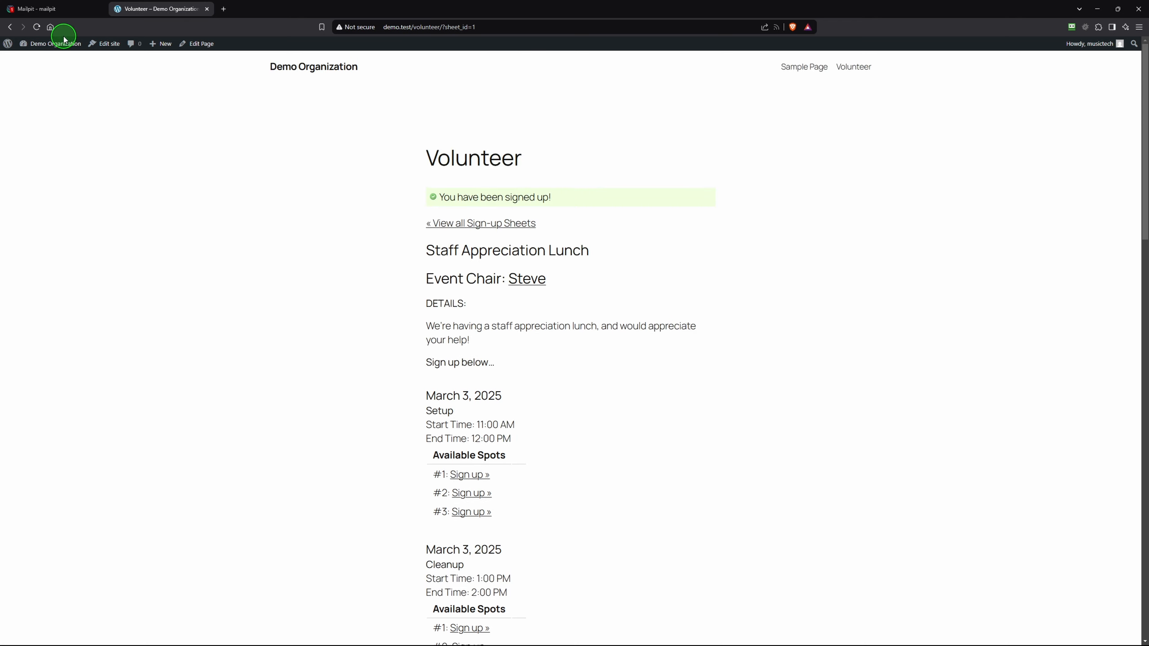
mouse_move(61, 45)
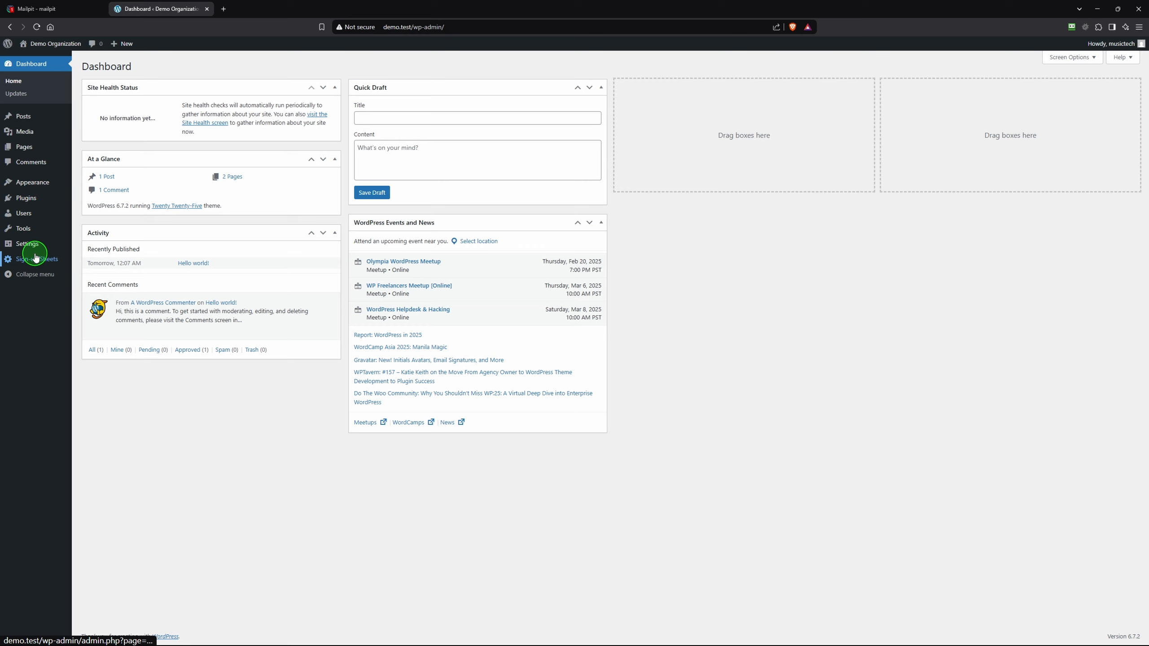
mouse_move(36, 257)
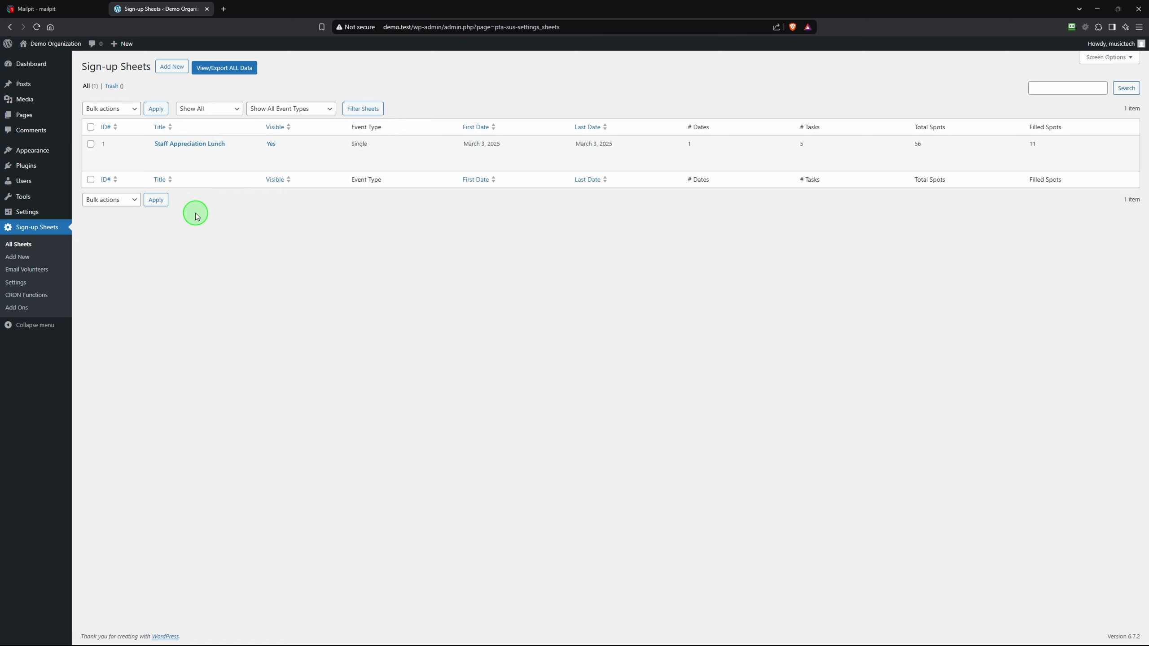
View Staff Appreciation Lunch sign-ups and scroll through the Fried Chicken and Bottled Water entries
mouse_move(209, 155)
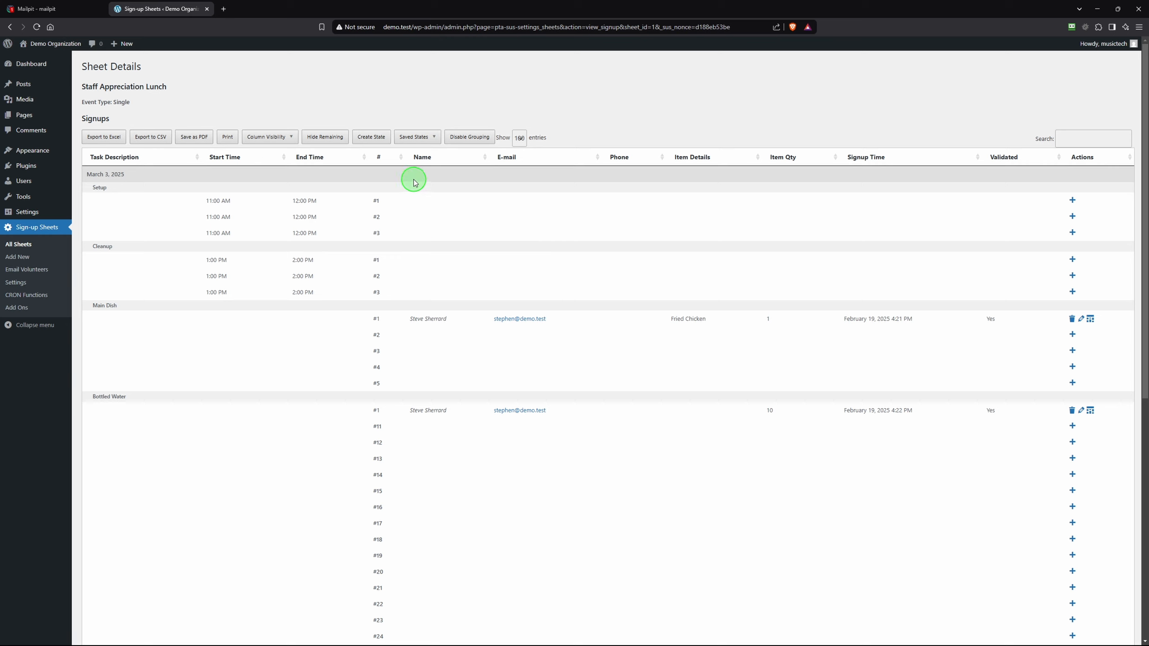
scroll(674, 252, "down", 10)
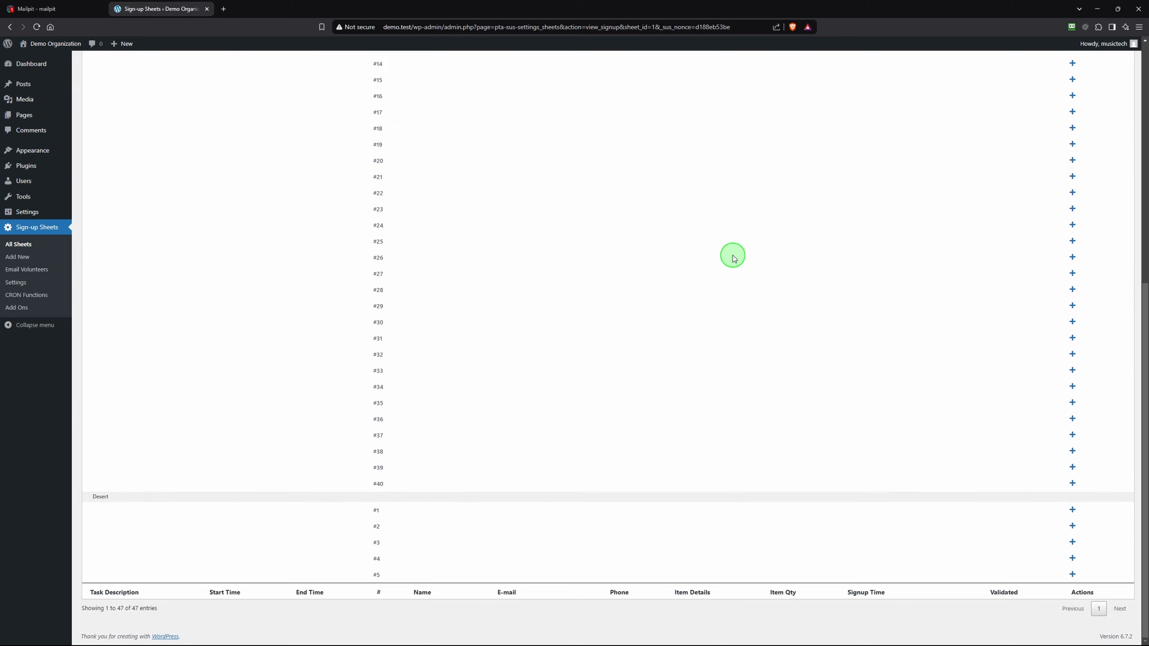
left_click_drag(1144, 308, 1142, 47)
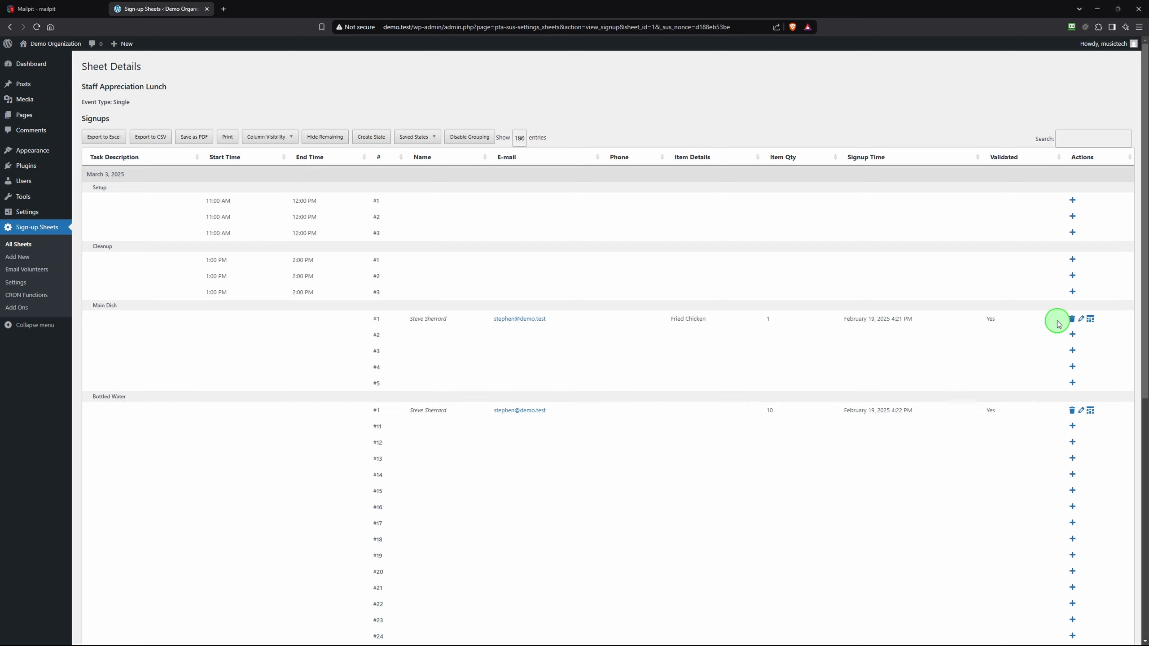
scroll(436, 423, "down", 3)
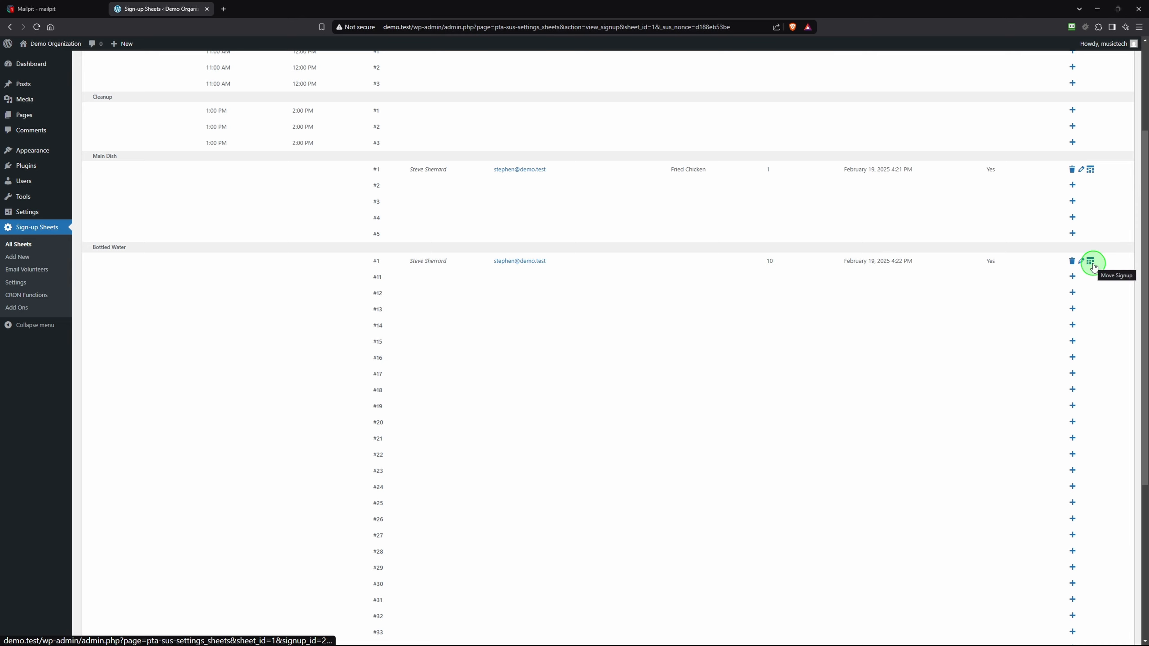
scroll(837, 242, "up", 3)
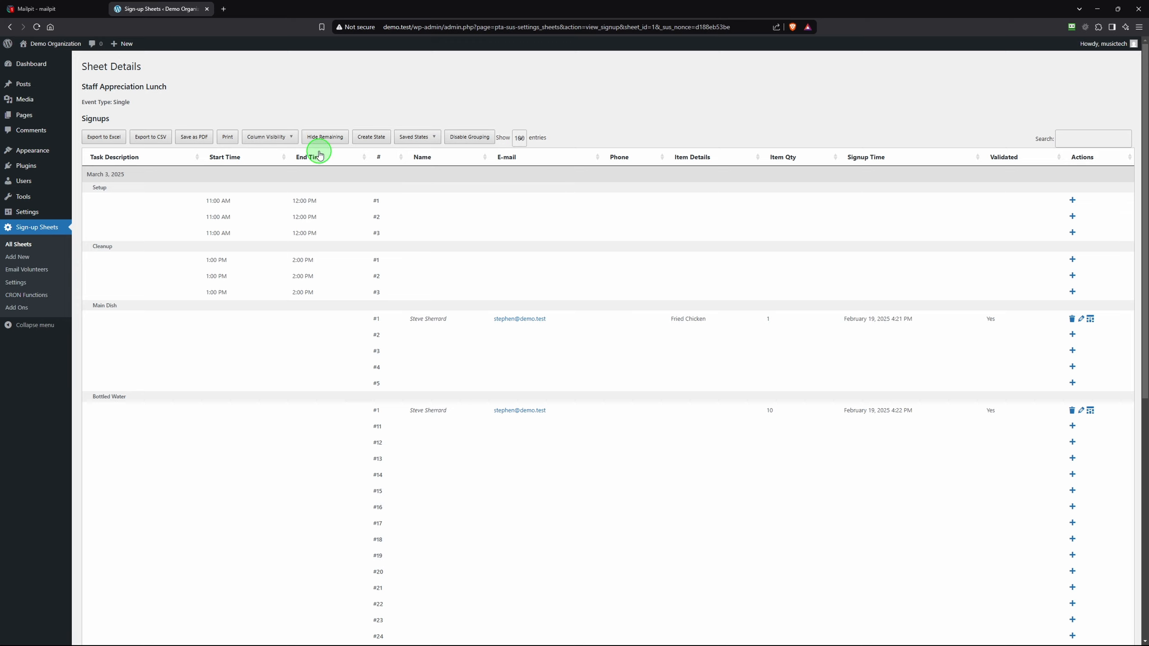
scroll(425, 271, "down", 6)
scroll(384, 281, "up", 6)
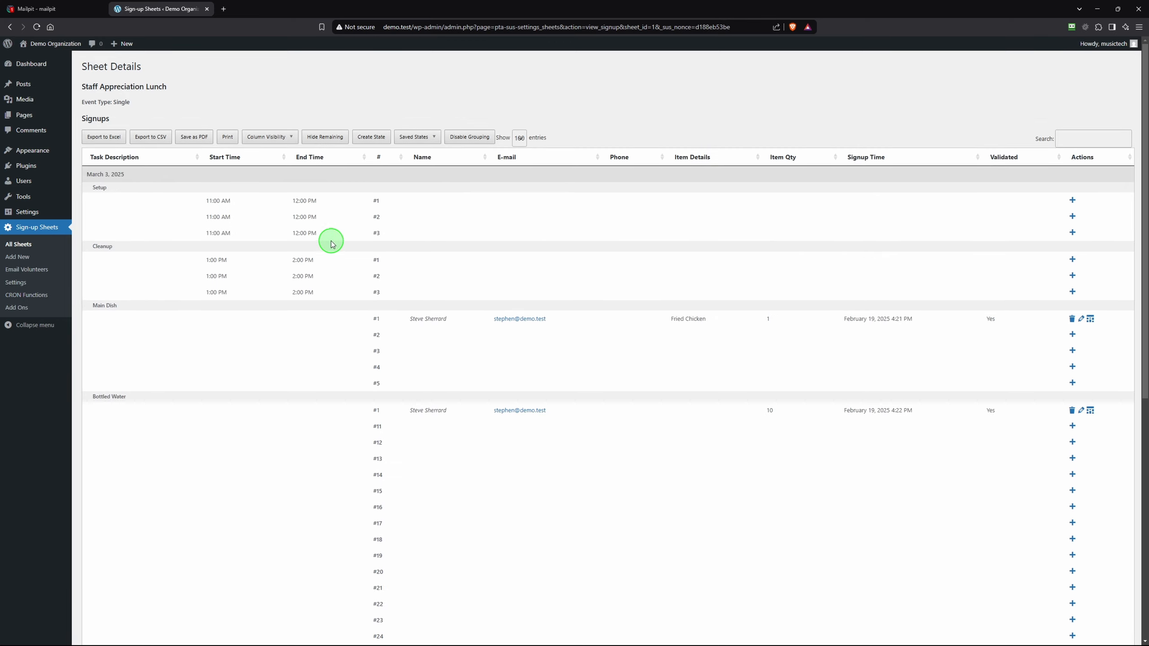
Hide unfilled signup spots, disable grouping, and show the Date and Task/Item columns
left_click(322, 138)
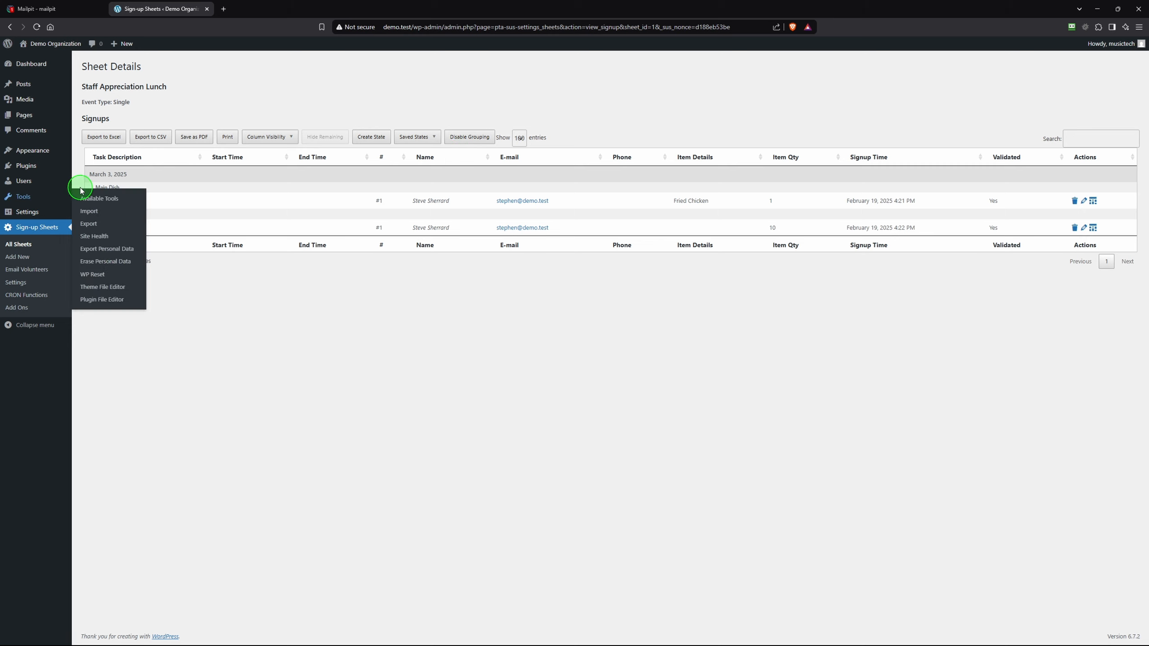
left_click(466, 137)
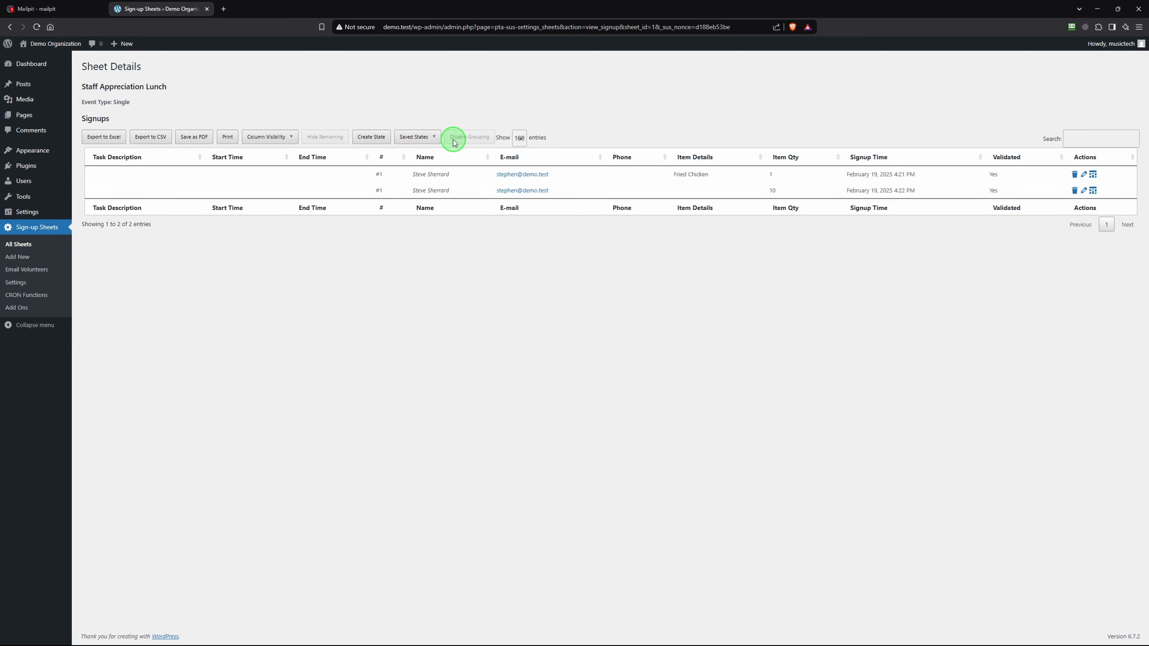
left_click(269, 140)
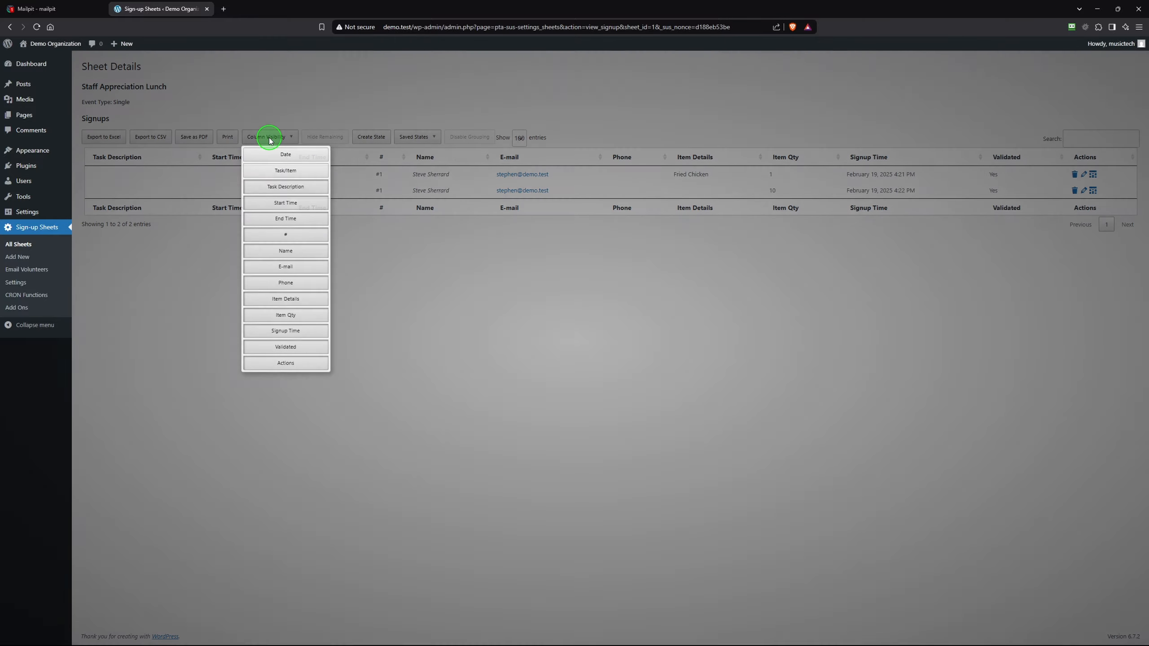
left_click(294, 158)
left_click(295, 171)
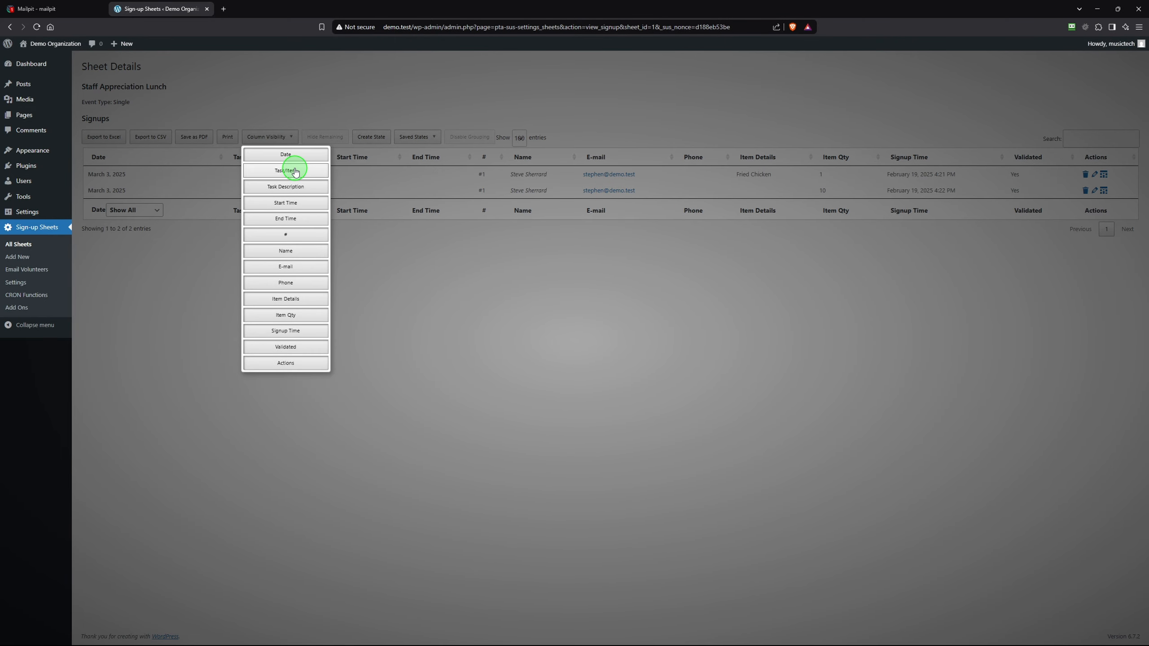
Hide the Start Time, End Time, #, Phone, Signup Time, Validated and Actions columns
left_click(289, 203)
left_click(298, 219)
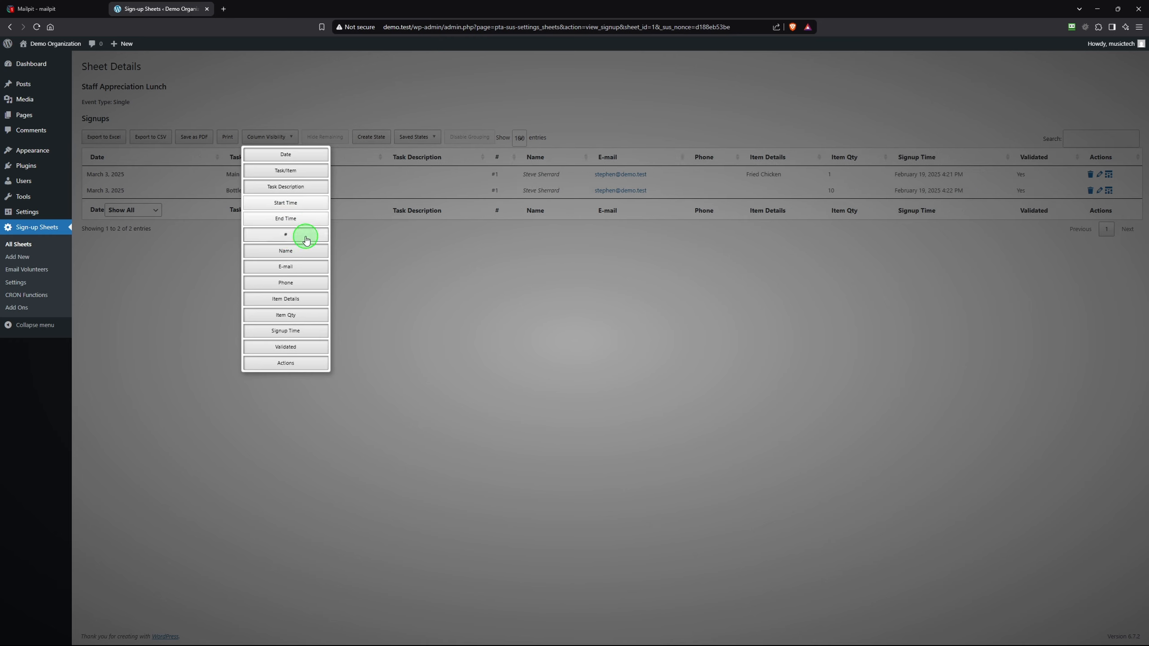
left_click(306, 234)
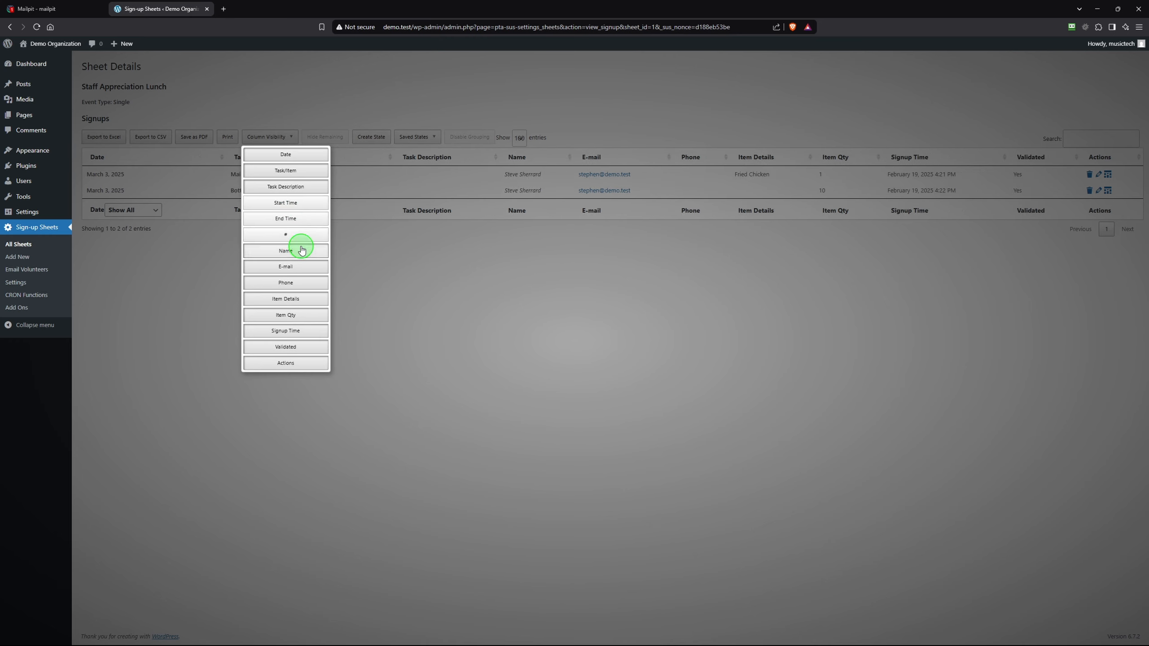
left_click(306, 283)
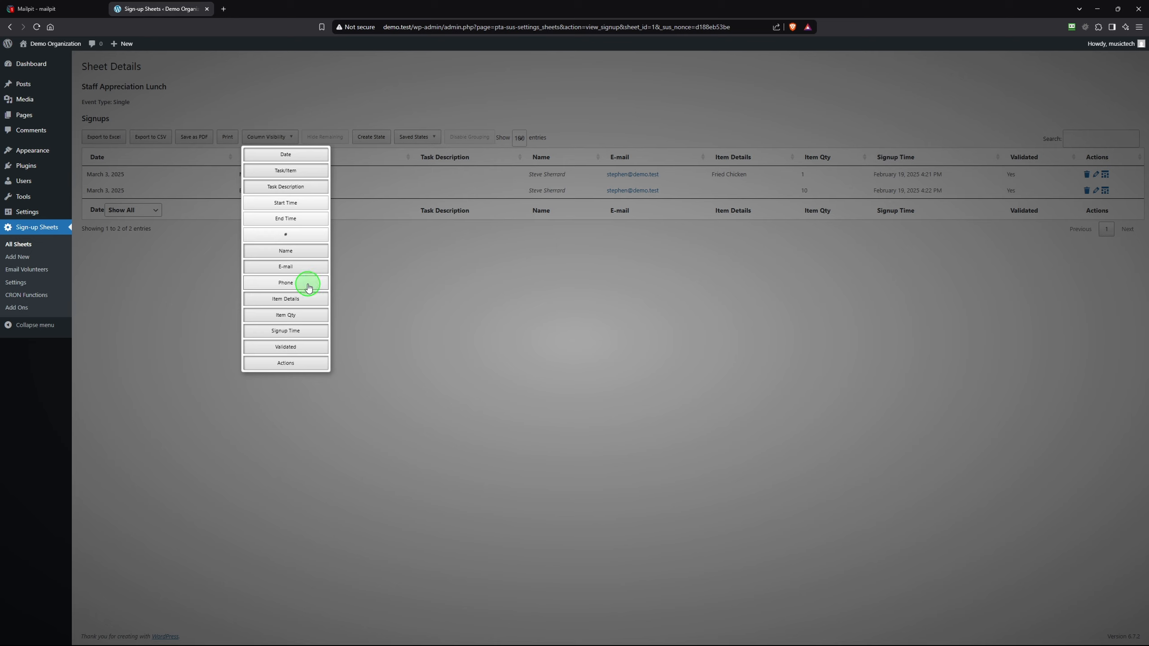
left_click(308, 334)
left_click(302, 352)
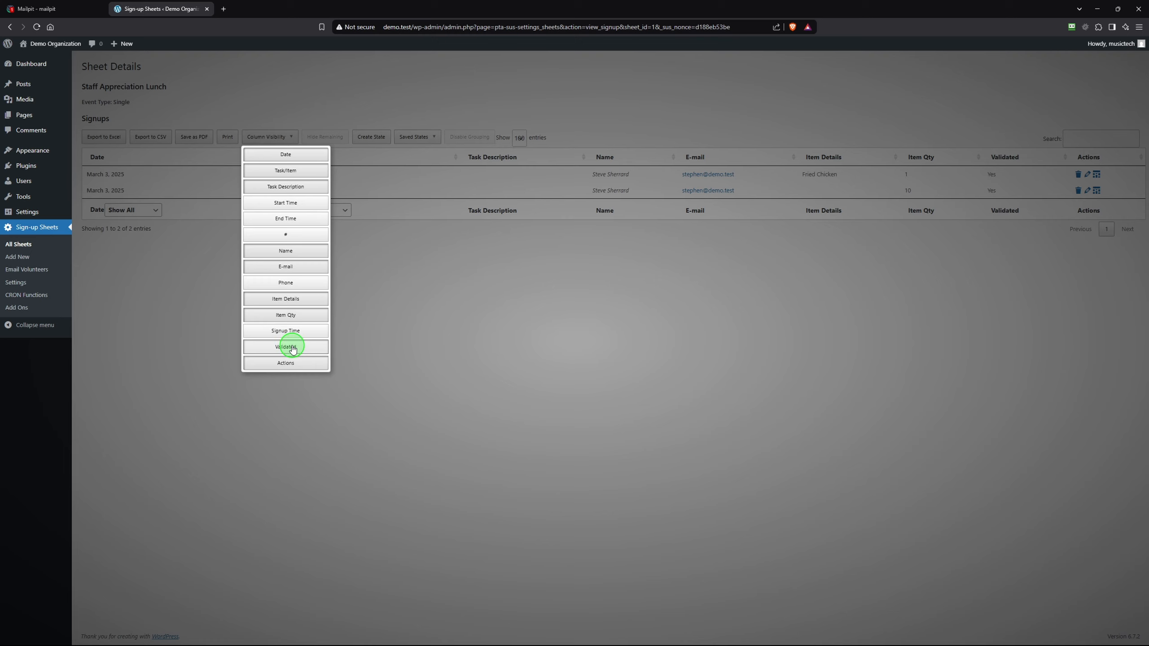
left_click(301, 363)
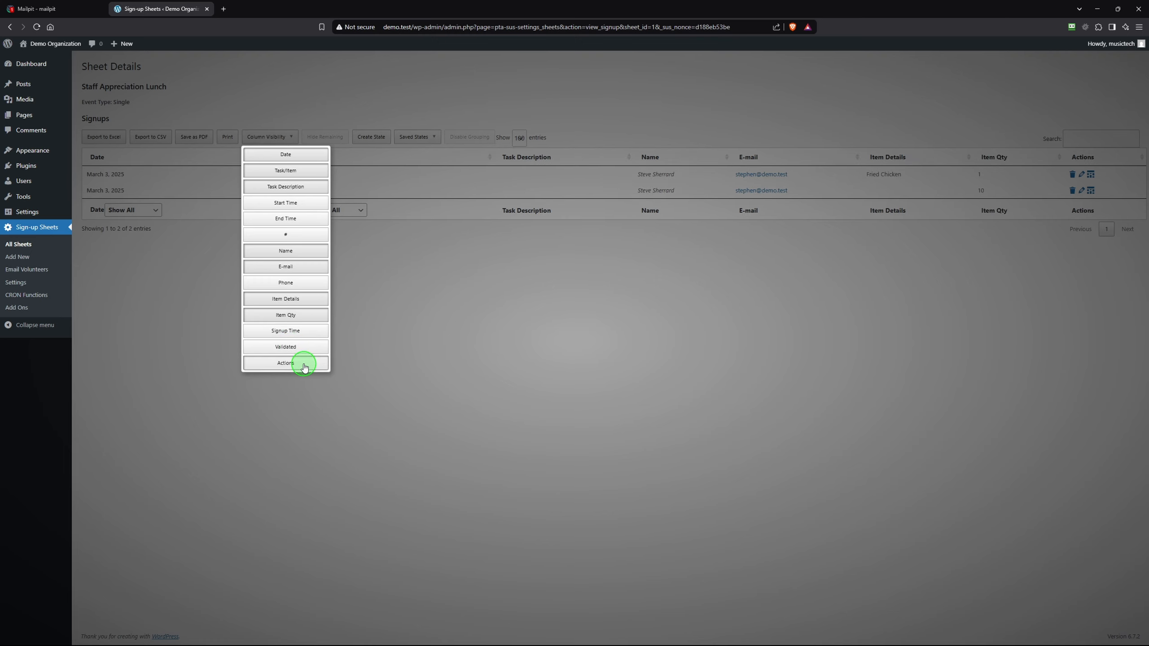
left_click(413, 80)
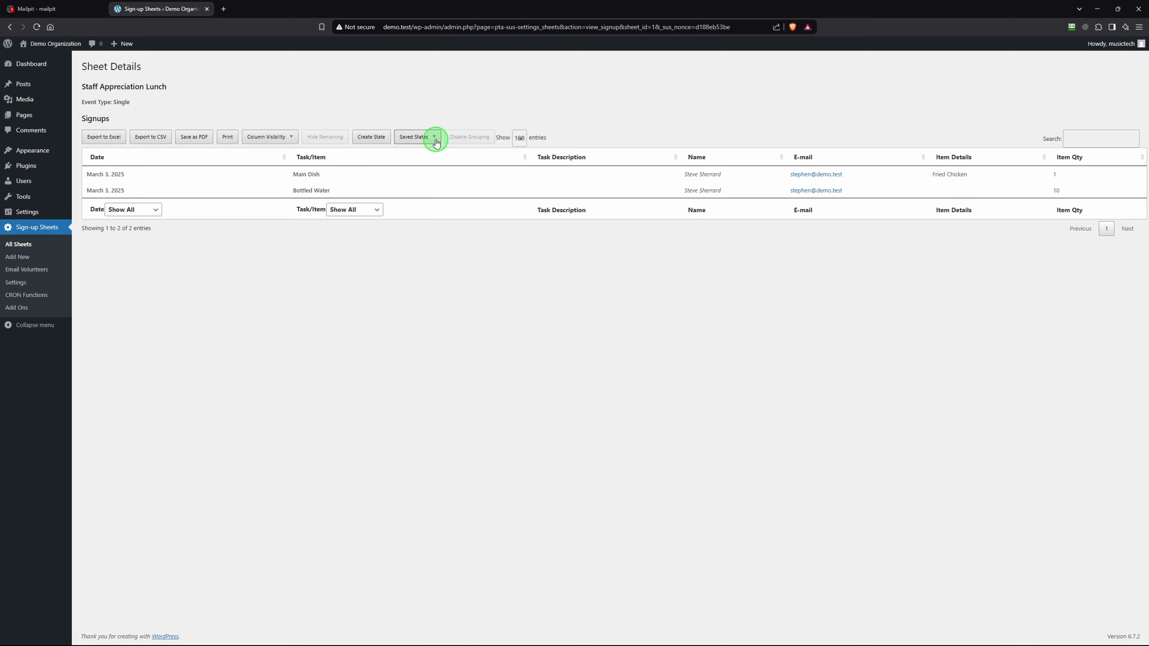
Also hide the Task Description column from the signups table
left_click(263, 141)
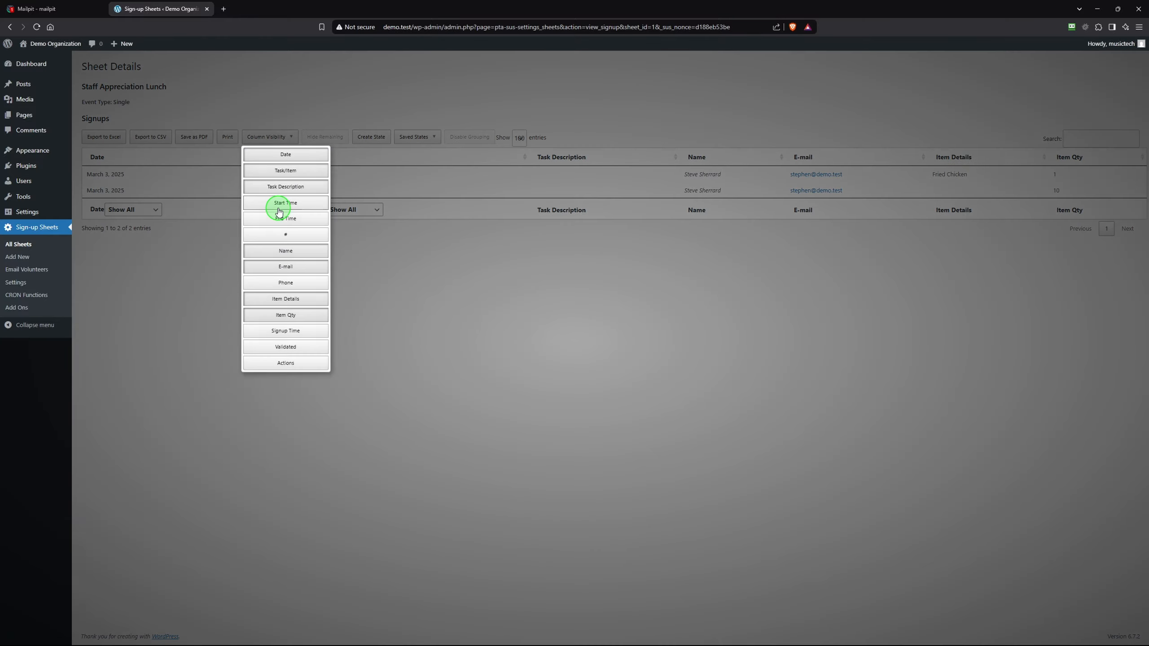
left_click(276, 187)
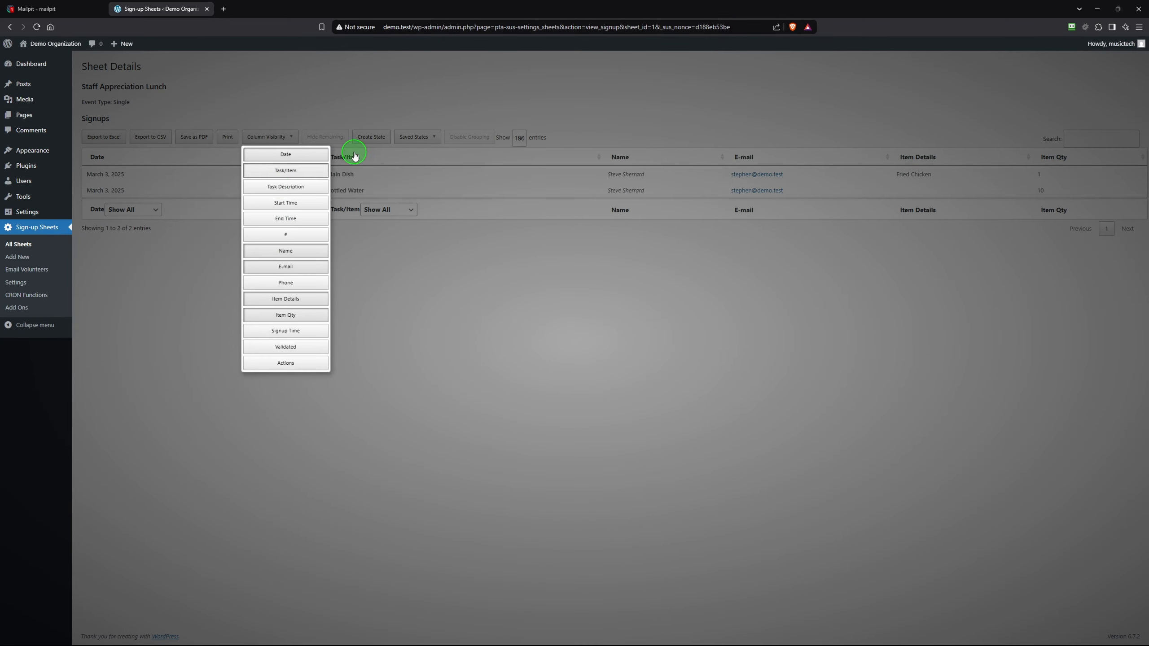
left_click(444, 77)
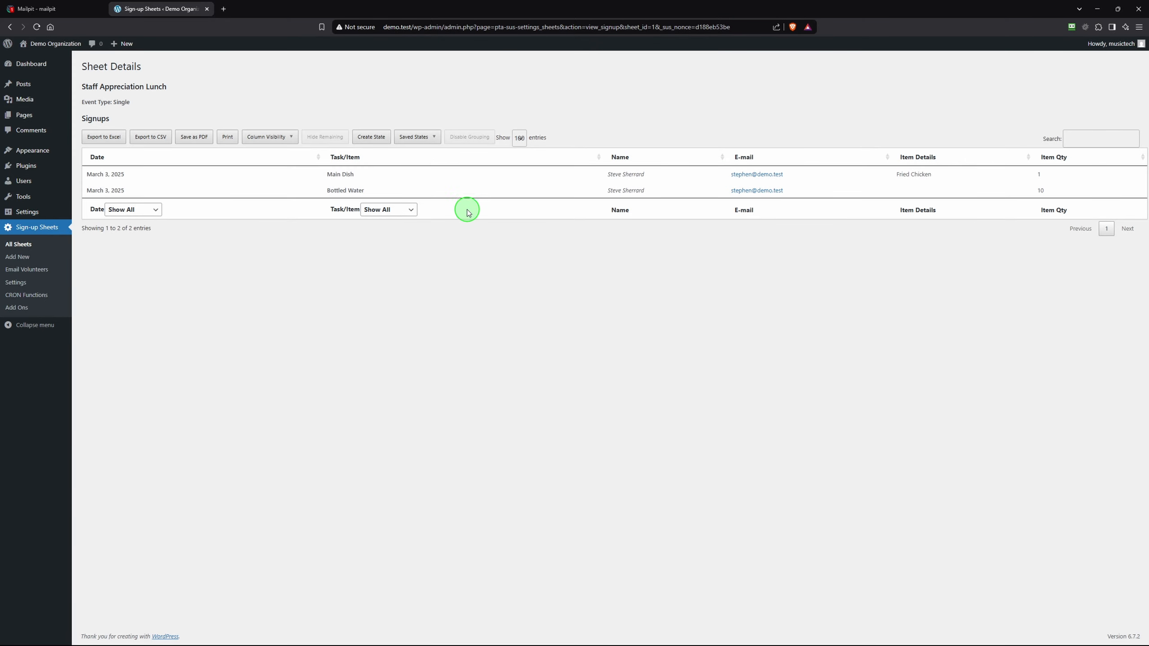
mouse_move(116, 127)
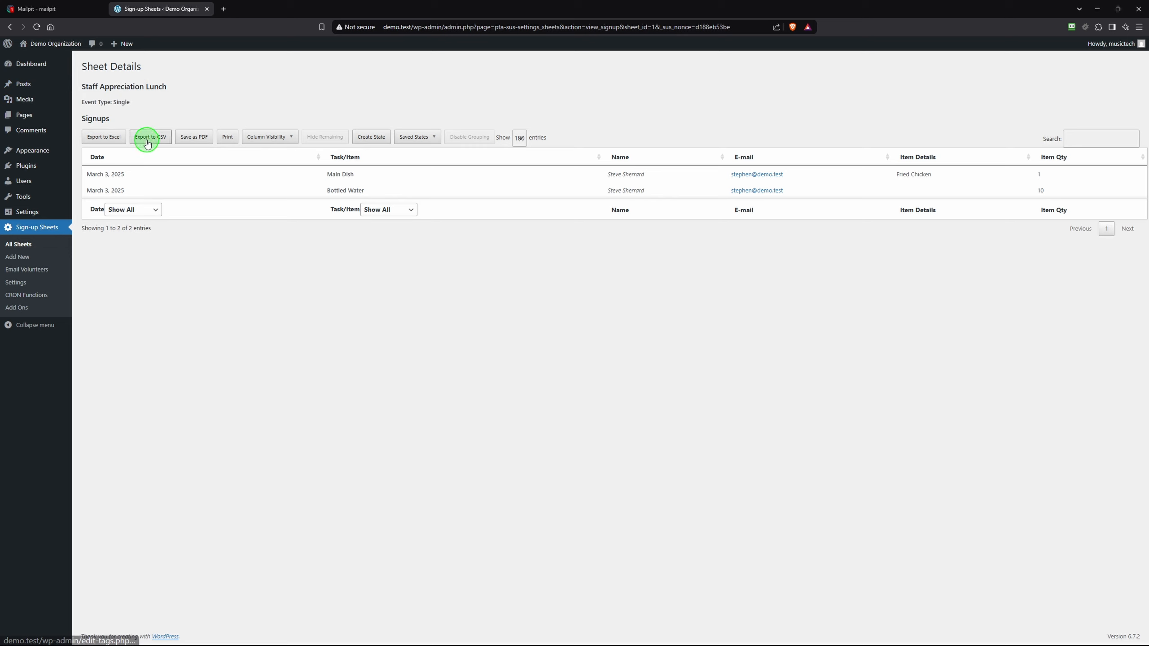
Preview the signups printout without printing, then drag Task/Item to become the first column
left_click(227, 138)
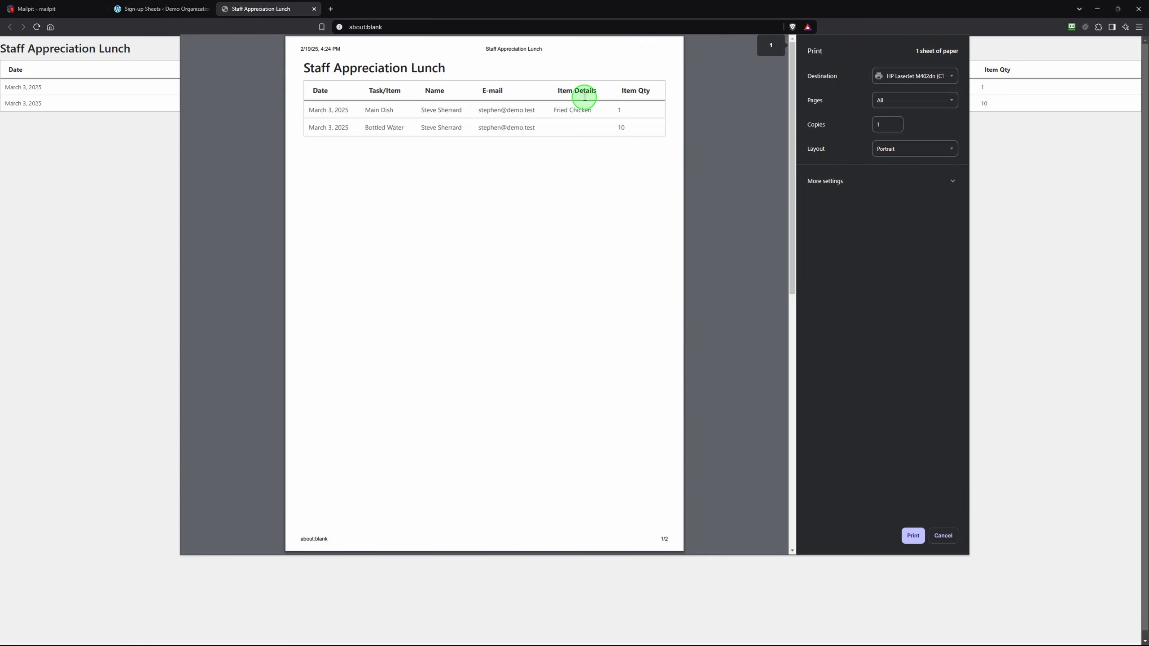
left_click(941, 536)
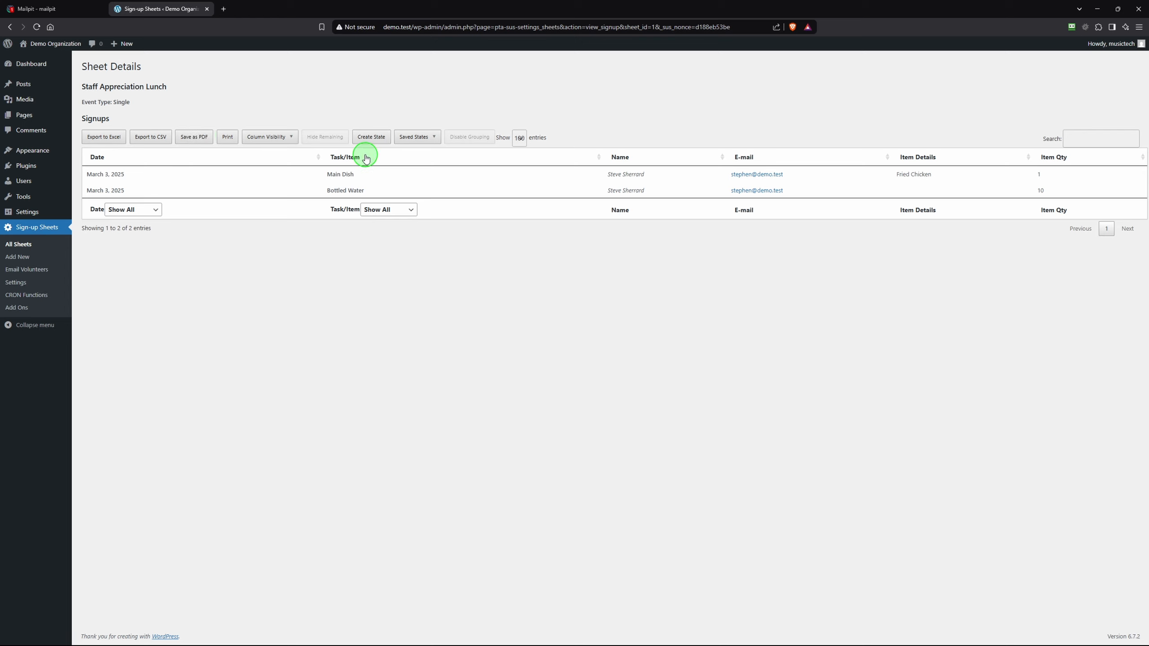
left_click_drag(366, 157, 135, 158)
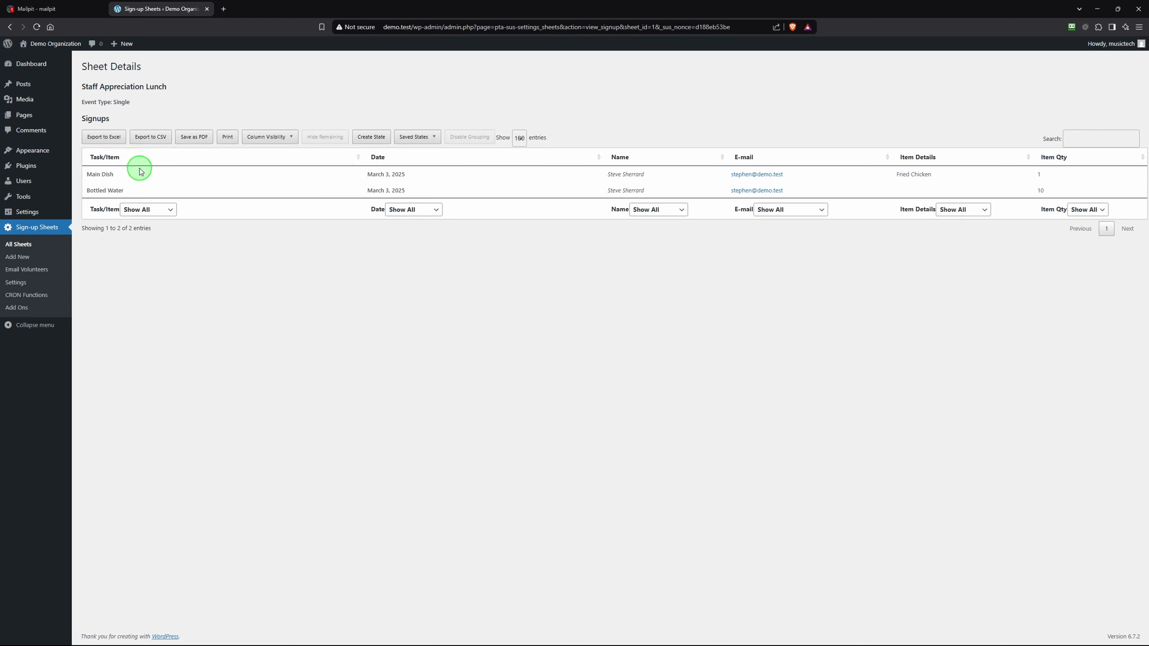